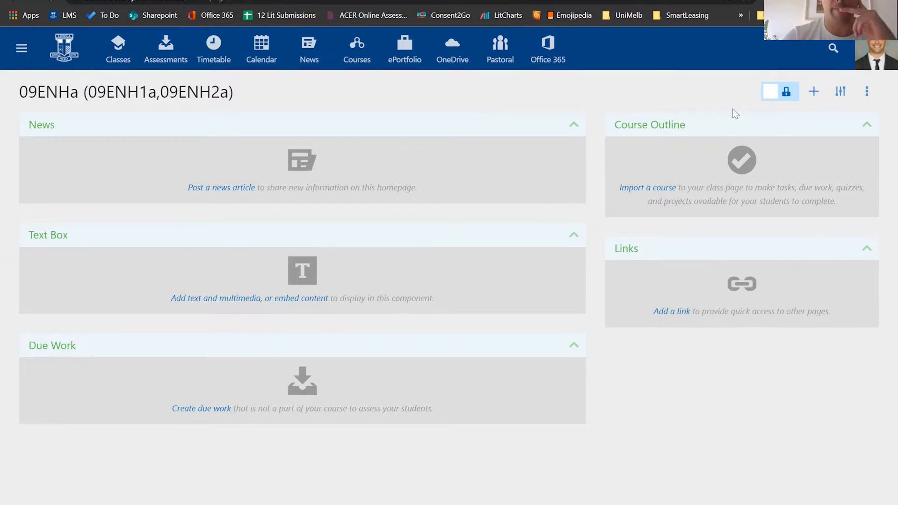
# - Unlock the 09ENHa class page for editing and choose the 9ENH course to import into its course outline
pyautogui.click(785, 96)
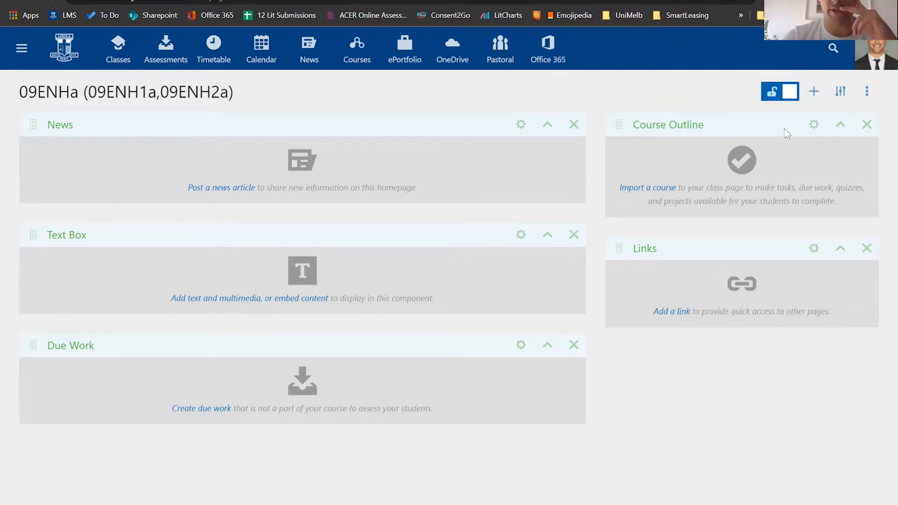
pyautogui.click(648, 188)
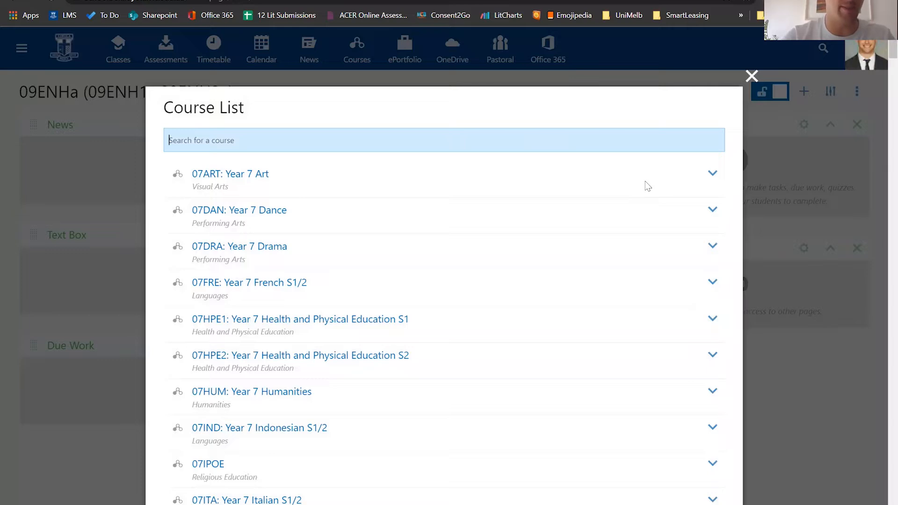
pyautogui.write('09EN')
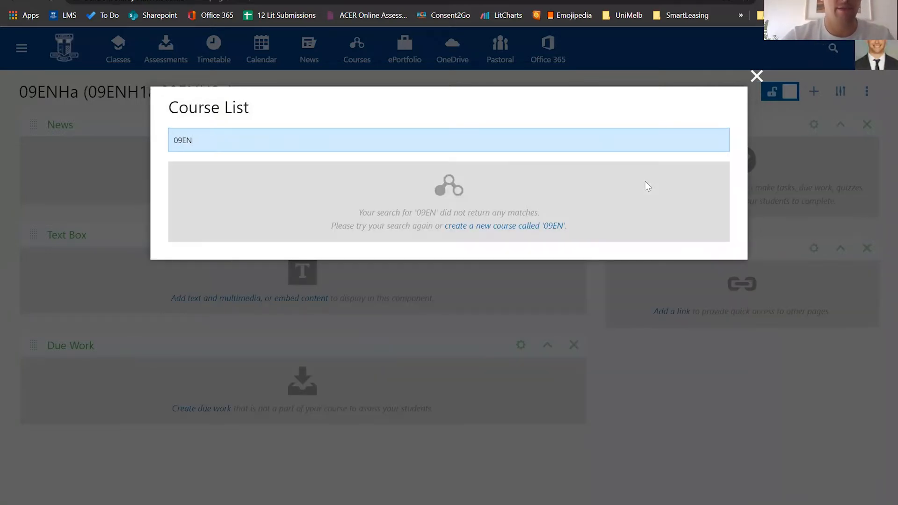
pyautogui.press('BackSpace')
pyautogui.press('BackSpace')
pyautogui.press('BackSpace')
pyautogui.press('BackSpace')
pyautogui.write('9EN')
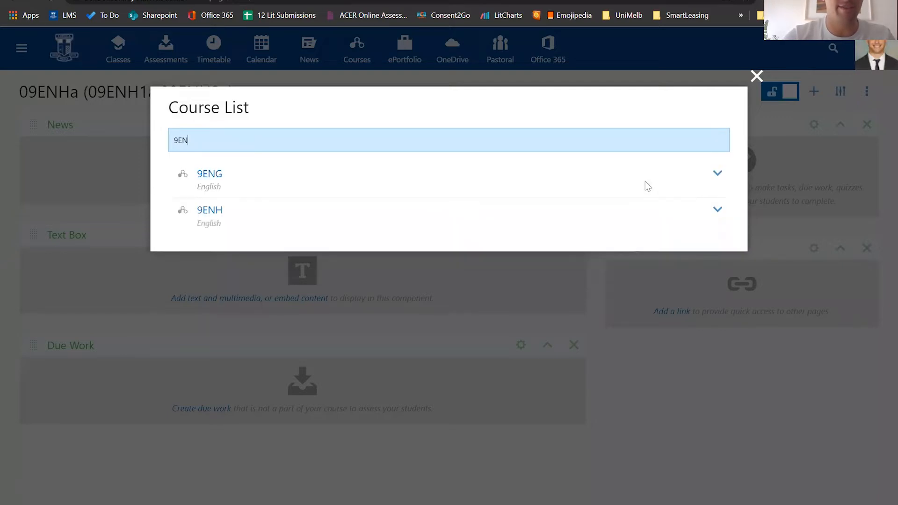
pyautogui.write('H')
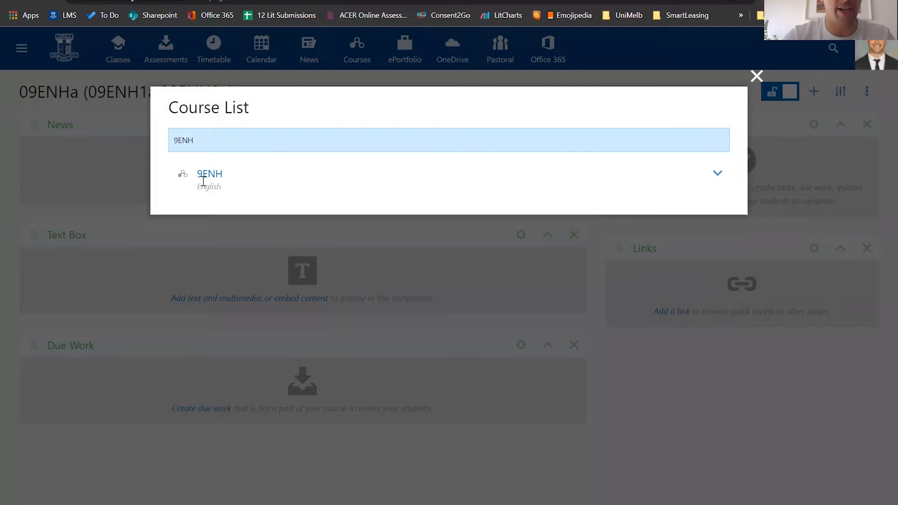
pyautogui.click(207, 177)
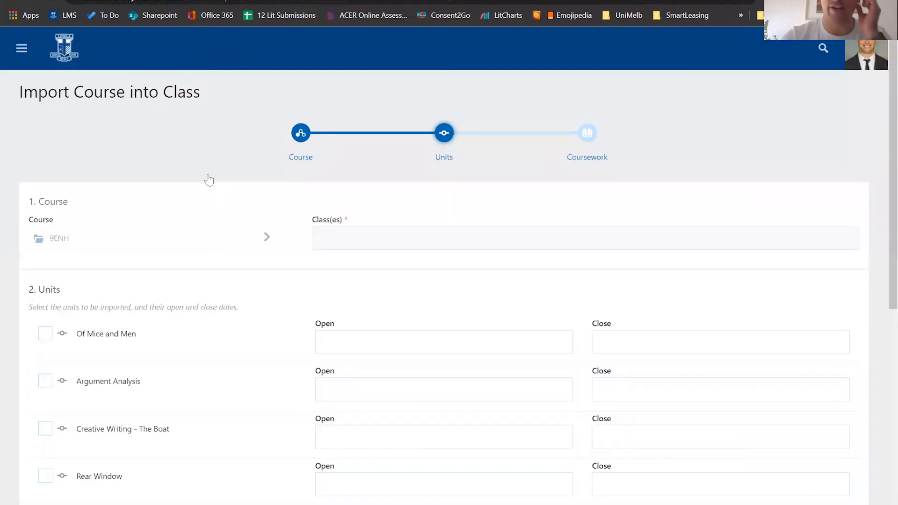
# - Select the units Of Mice and Men, Argument Analysis, Creative Writing - The Boat, Current Affairs, Ars Poetica and The Taming of the Shrew
pyautogui.scroll(-5, 375, 189)
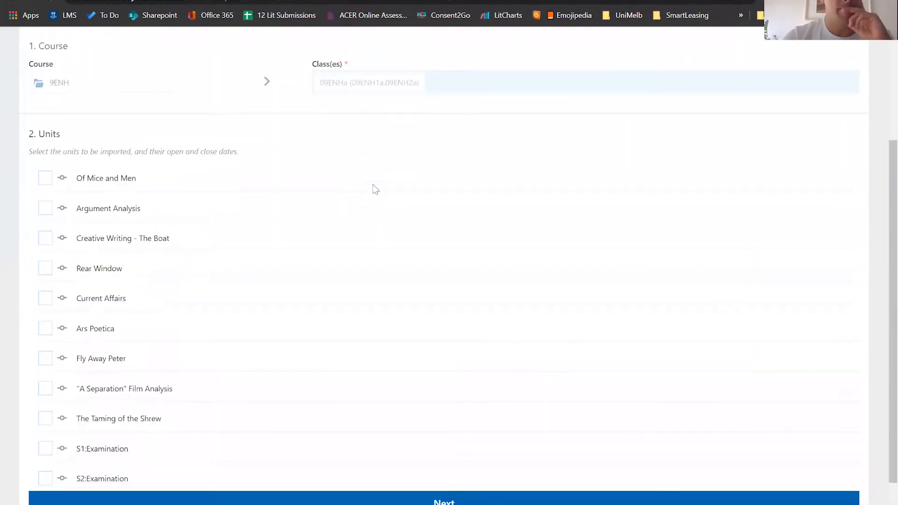
pyautogui.click(45, 257)
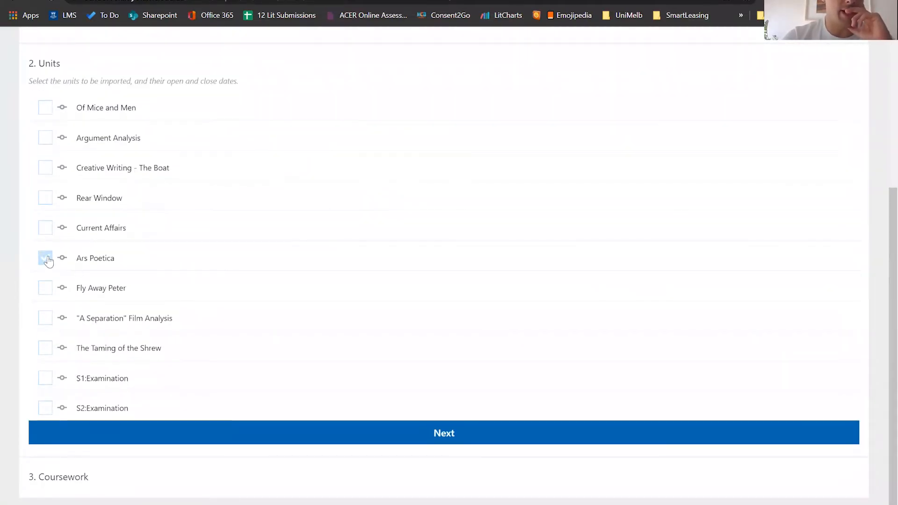
pyautogui.click(45, 258)
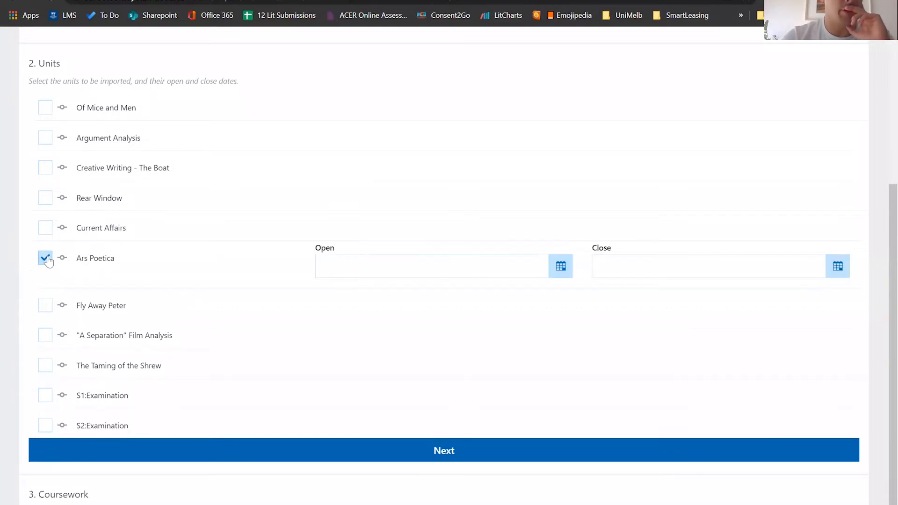
pyautogui.click(46, 229)
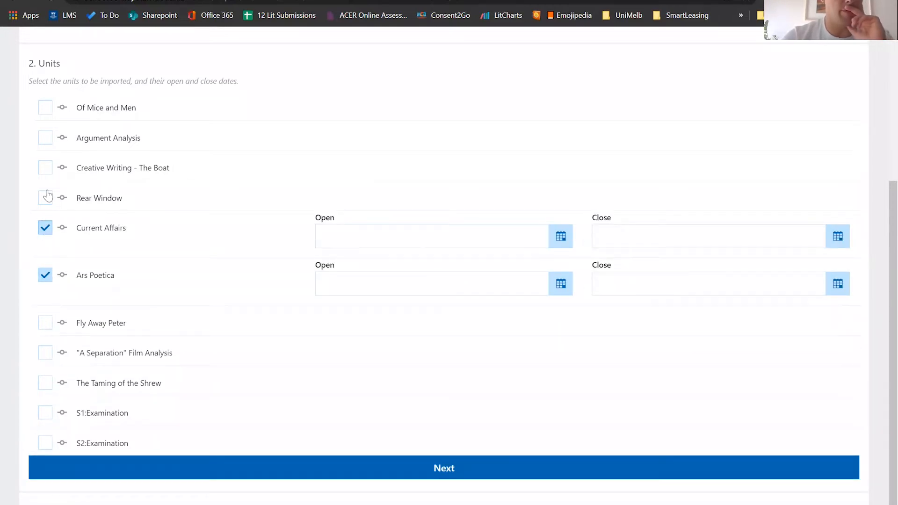
pyautogui.click(46, 109)
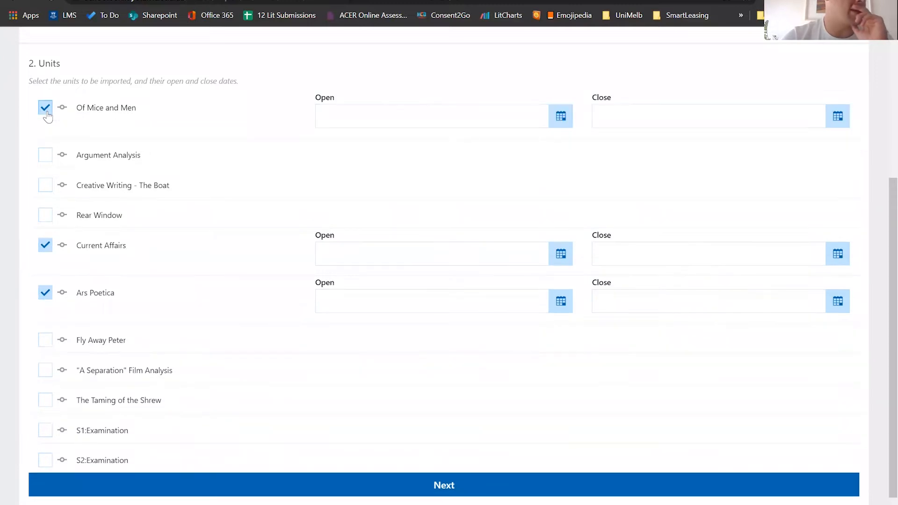
pyautogui.click(46, 157)
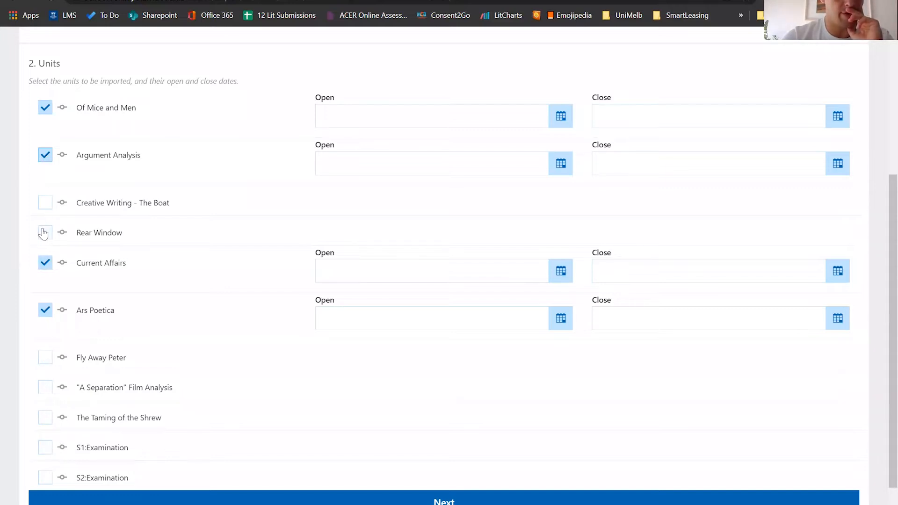
pyautogui.click(45, 205)
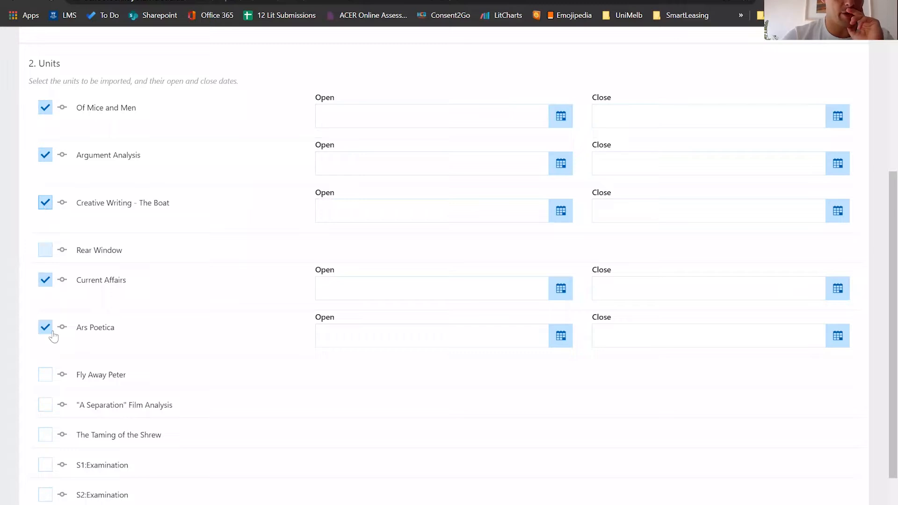
pyautogui.click(48, 440)
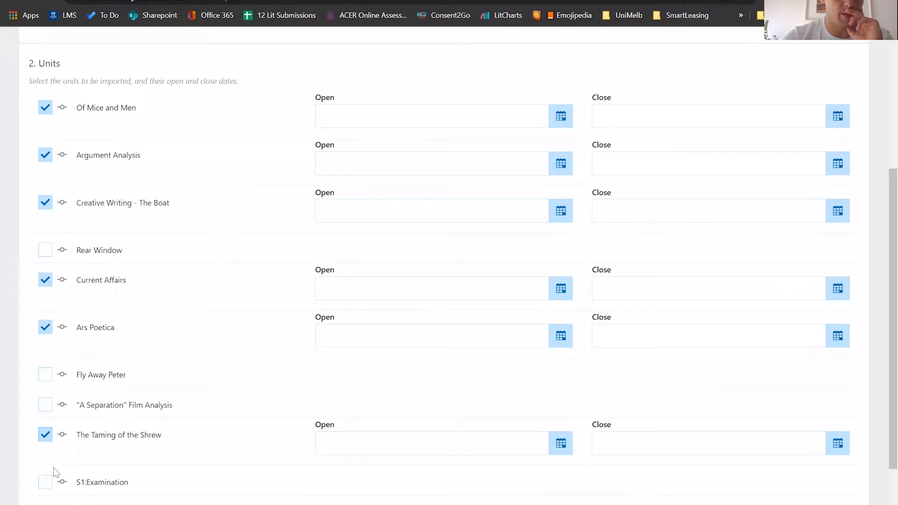
pyautogui.click(45, 482)
pyautogui.scroll(-2, 232, 403)
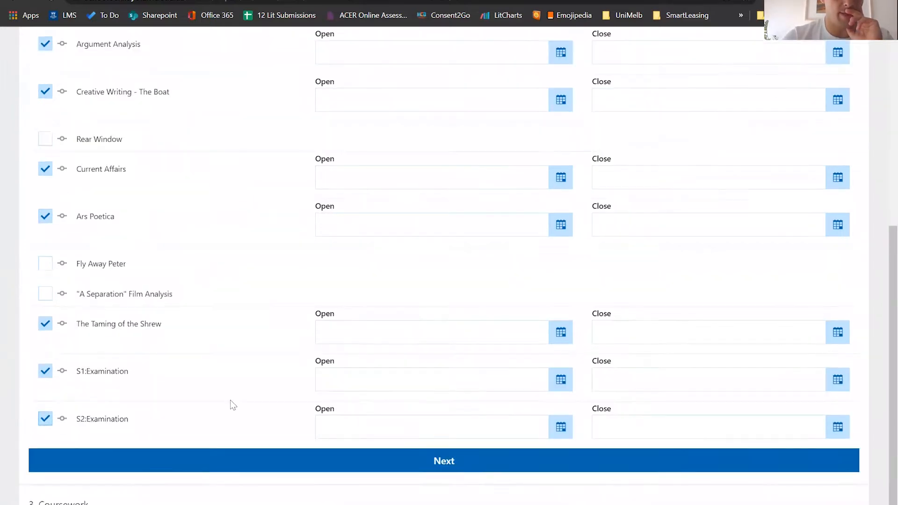
pyautogui.click(52, 415)
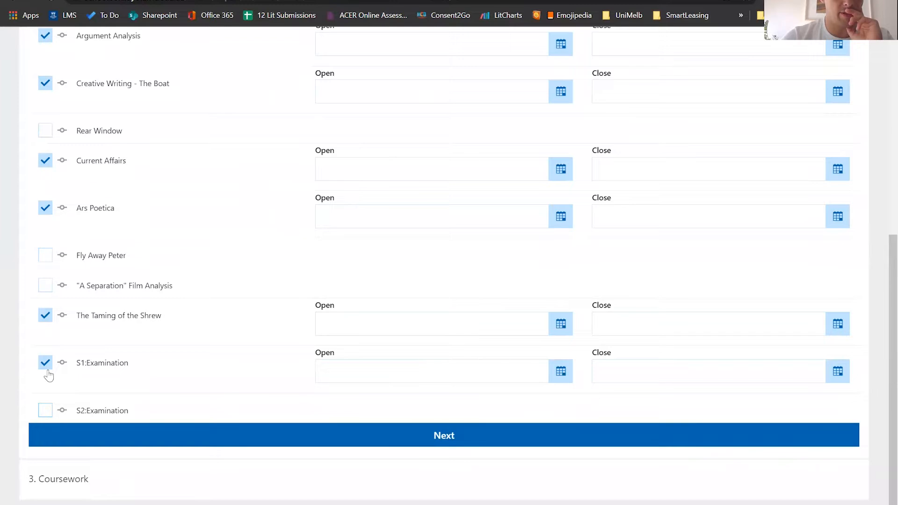
pyautogui.click(47, 366)
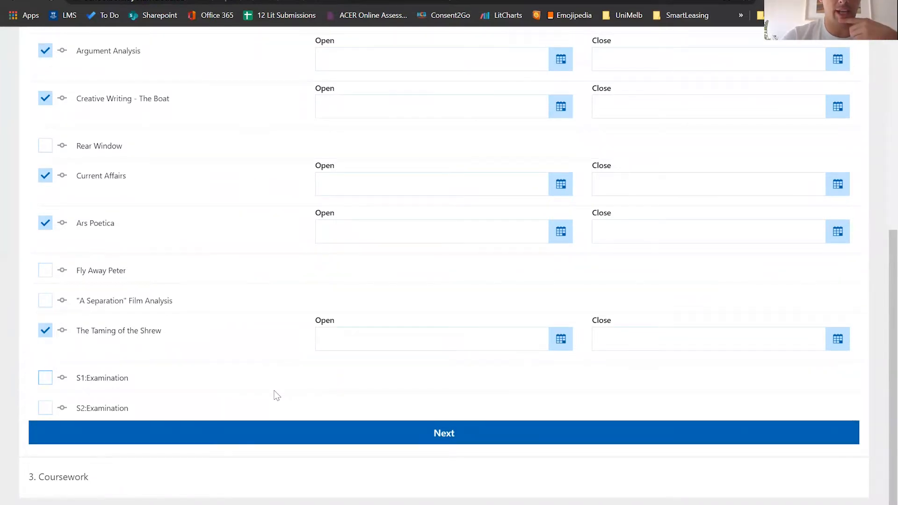
# - Set the open dates of Of Mice and Men, Argument Analysis and Creative Writing - The Boat to 28/01/2021
pyautogui.scroll(1, 196, 397)
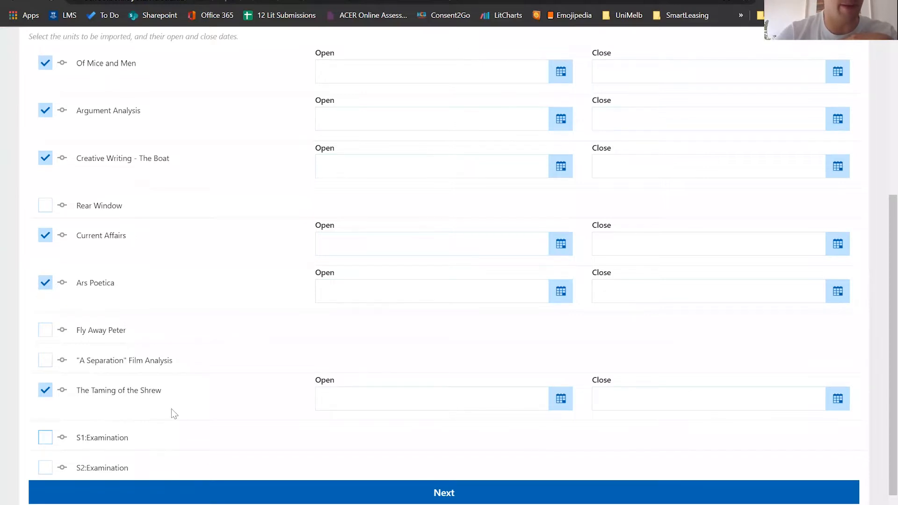
pyautogui.scroll(1, 356, 74)
pyautogui.click(371, 122)
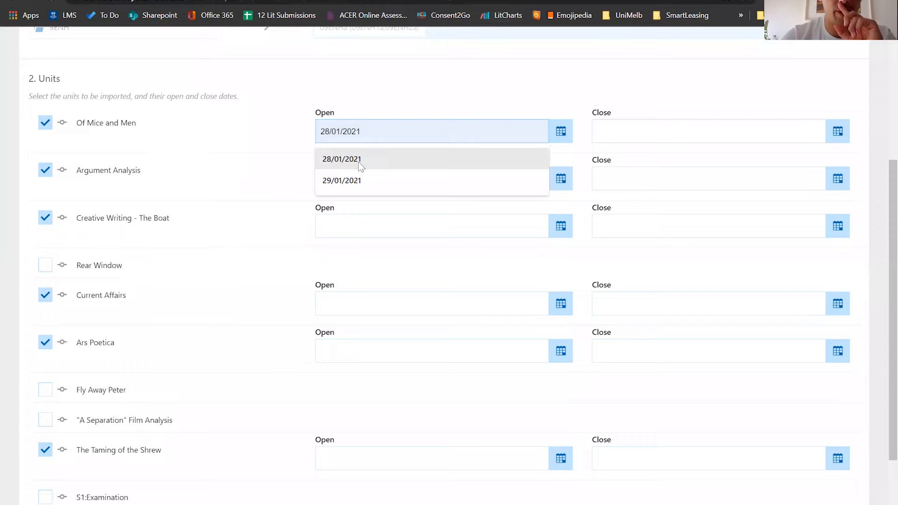
pyautogui.click(358, 162)
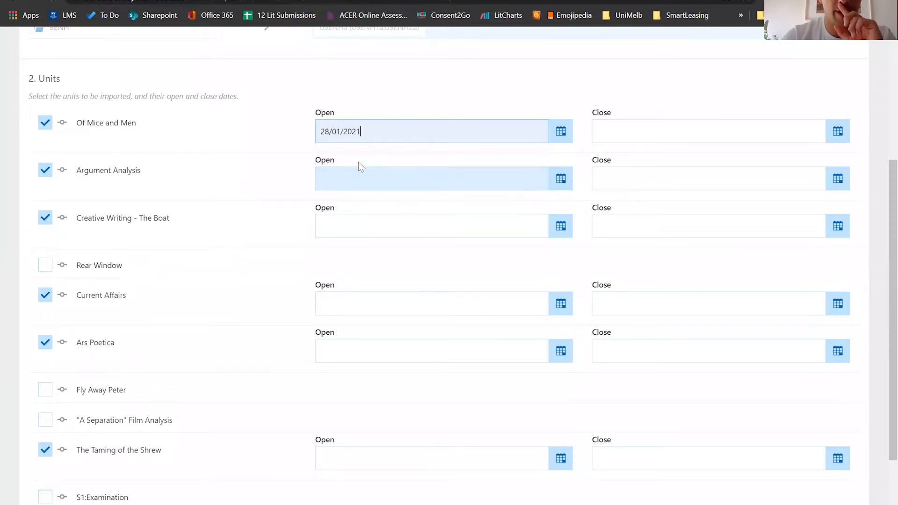
pyautogui.moveTo(381, 132); pyautogui.dragTo(320, 129)
pyautogui.hotkey('ctrl', 'c')
pyautogui.click(343, 177)
pyautogui.hotkey('ctrl', 'v')
pyautogui.click(348, 232)
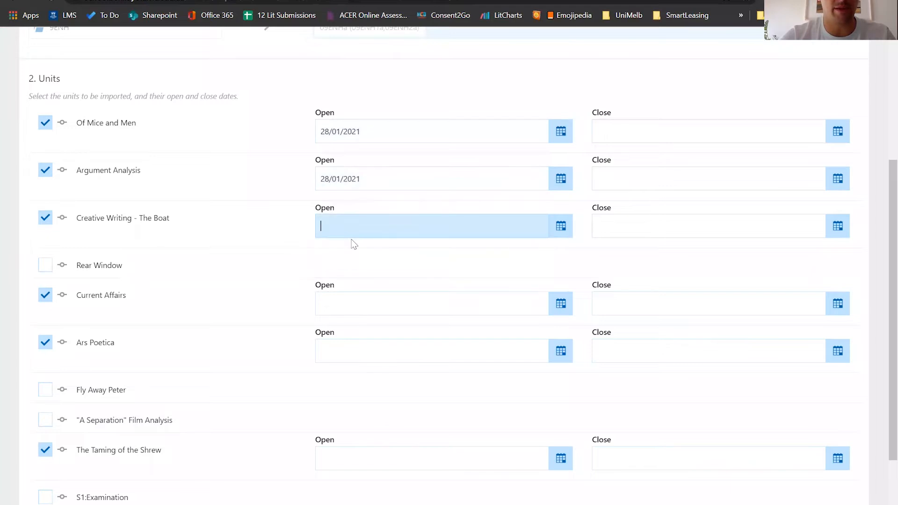
pyautogui.hotkey('ctrl', 'v')
# - Set the open dates of Current Affairs, Ars Poetica and The Taming of the Shrew to 28/01/2021
pyautogui.click(365, 297)
pyautogui.hotkey('ctrl', 'v')
pyautogui.click(353, 352)
pyautogui.hotkey('ctrl', 'v')
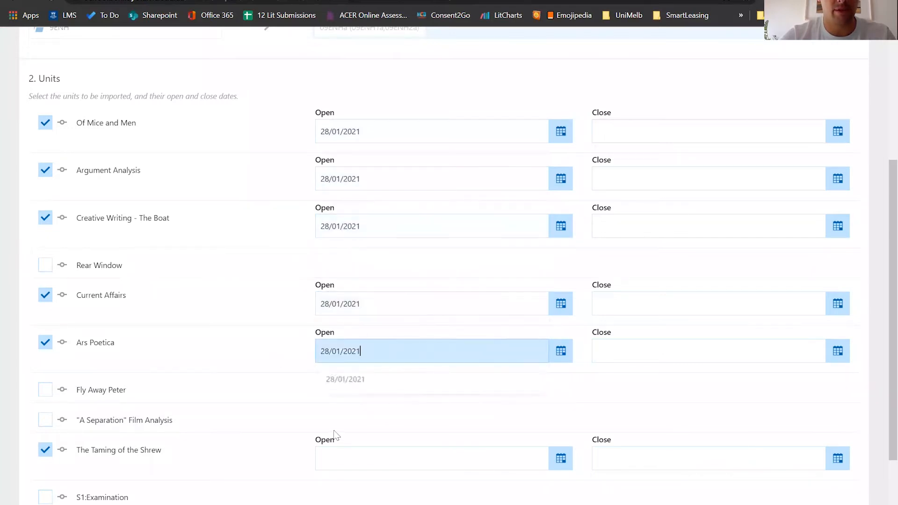
pyautogui.click(331, 457)
pyautogui.hotkey('ctrl', 'v')
pyautogui.scroll(-2, 451, 370)
pyautogui.scroll(1, 451, 367)
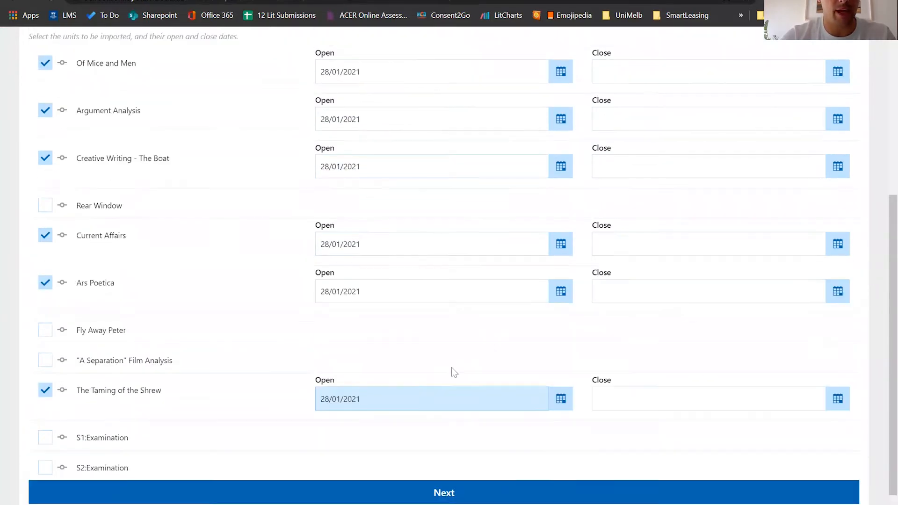
# - Set the close date of the Ars Poetica unit to 30/06/2022
pyautogui.click(634, 72)
pyautogui.scroll(1, 634, 75)
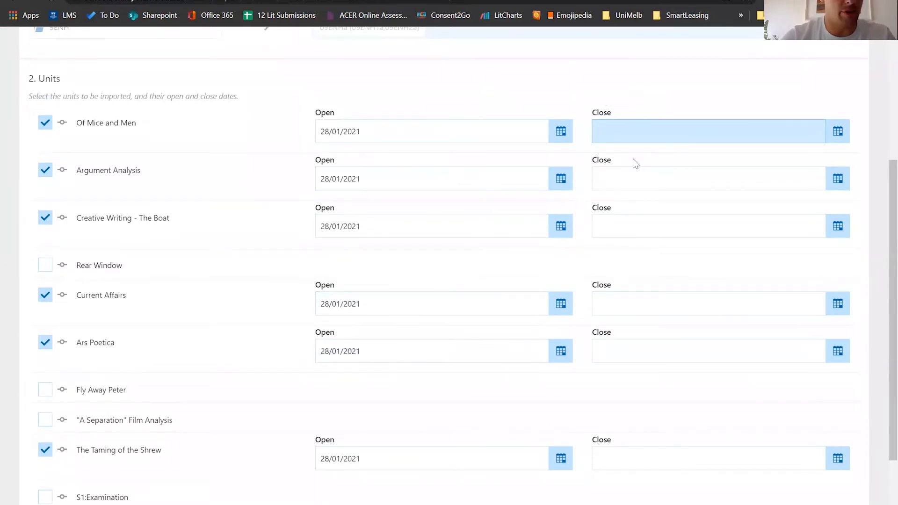
pyautogui.click(638, 354)
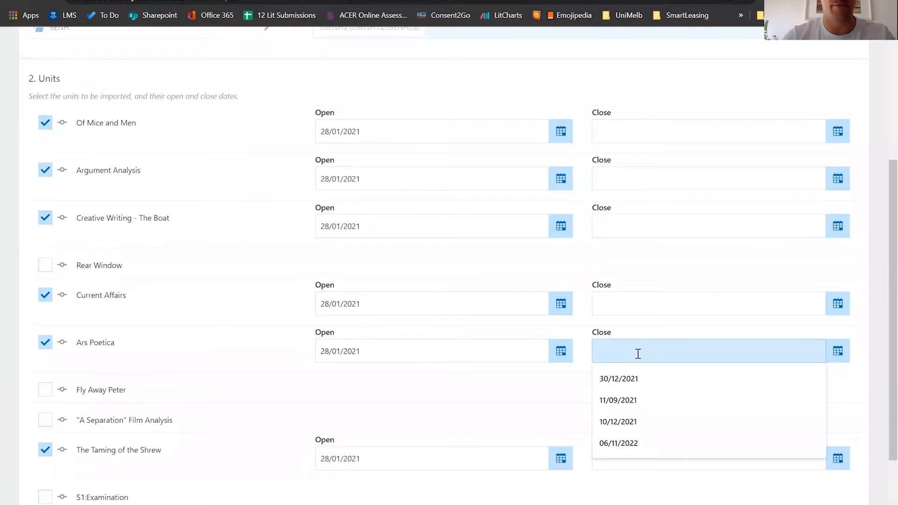
pyautogui.write('30/06')
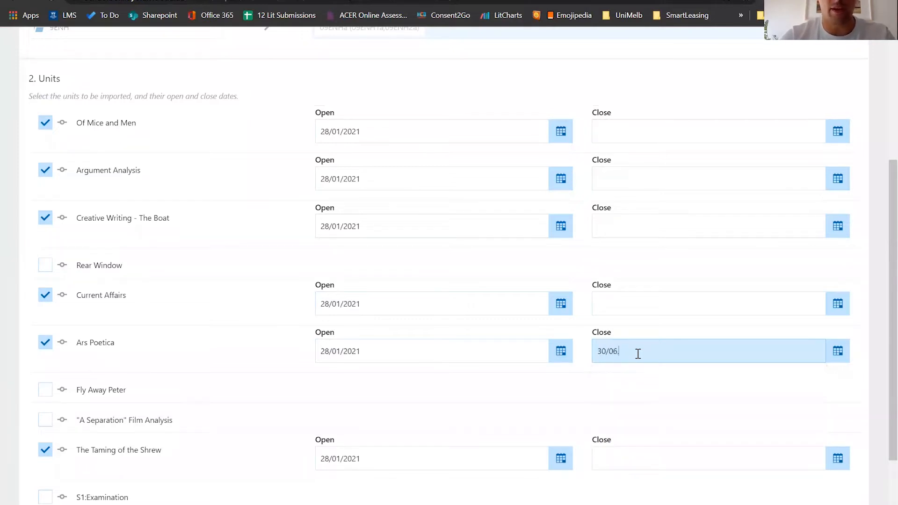
pyautogui.write('/20')
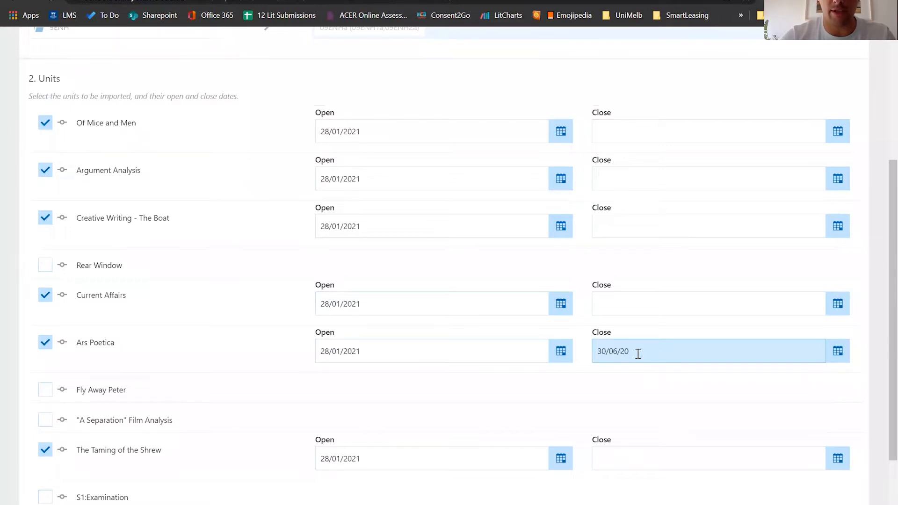
pyautogui.write('22')
# - Change the open date of the Current Affairs unit to 28/01/2022 and copy that date
pyautogui.click(451, 300)
pyautogui.press('BackSpace')
pyautogui.write('2')
pyautogui.moveTo(452, 300); pyautogui.dragTo(312, 309)
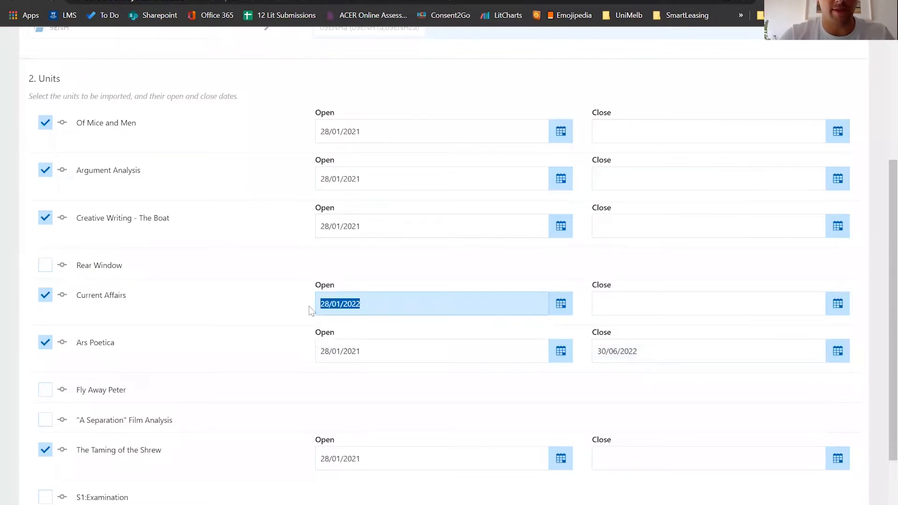
# - Replace the open dates of the other five selected units with 28/01/2022
pyautogui.moveTo(369, 124); pyautogui.dragTo(309, 137)
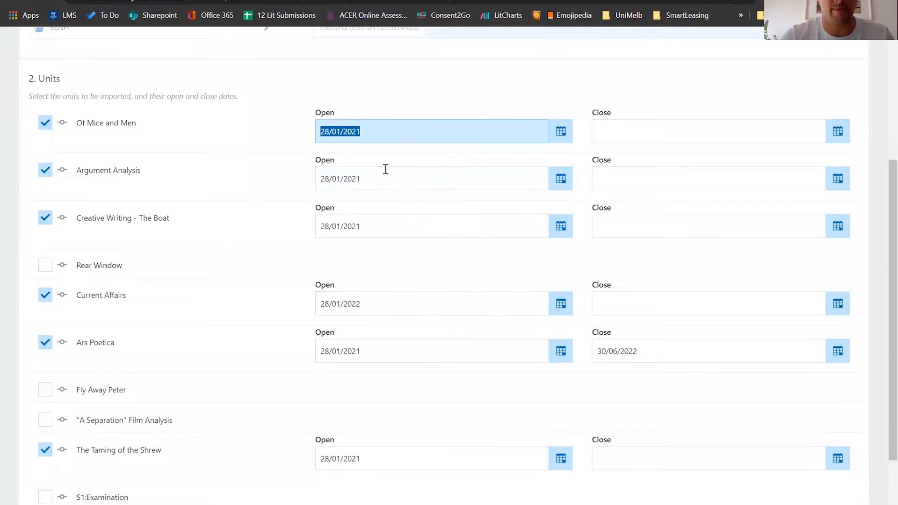
pyautogui.hotkey('ctrl', 'v')
pyautogui.moveTo(373, 177); pyautogui.dragTo(310, 180)
pyautogui.hotkey('ctrl', 'v')
pyautogui.moveTo(377, 227); pyautogui.dragTo(310, 229)
pyautogui.hotkey('ctrl', 'v')
pyautogui.moveTo(374, 351); pyautogui.dragTo(310, 352)
pyautogui.hotkey('ctrl', 'v')
pyautogui.moveTo(374, 460); pyautogui.dragTo(296, 456)
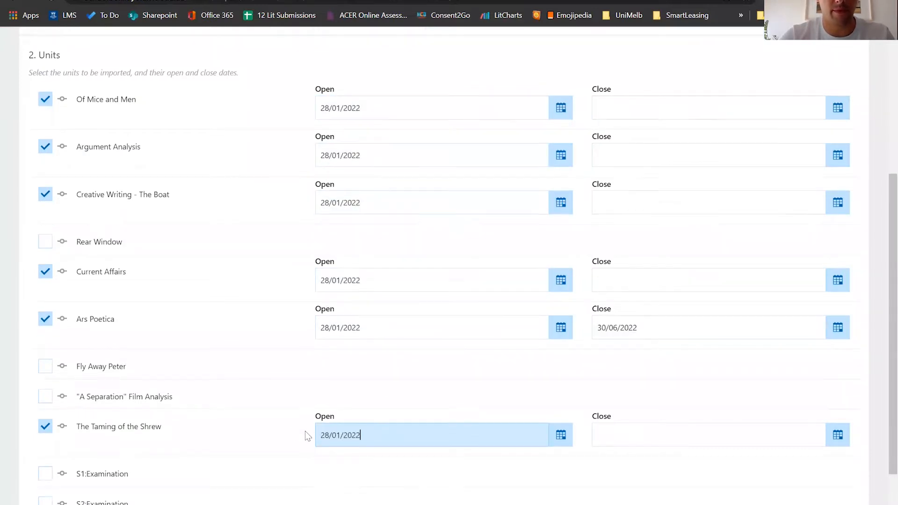
# - Copy the Ars Poetica close date, 30/06/2022, to the Current Affairs and Of Mice and Men units
pyautogui.moveTo(678, 346); pyautogui.dragTo(589, 352)
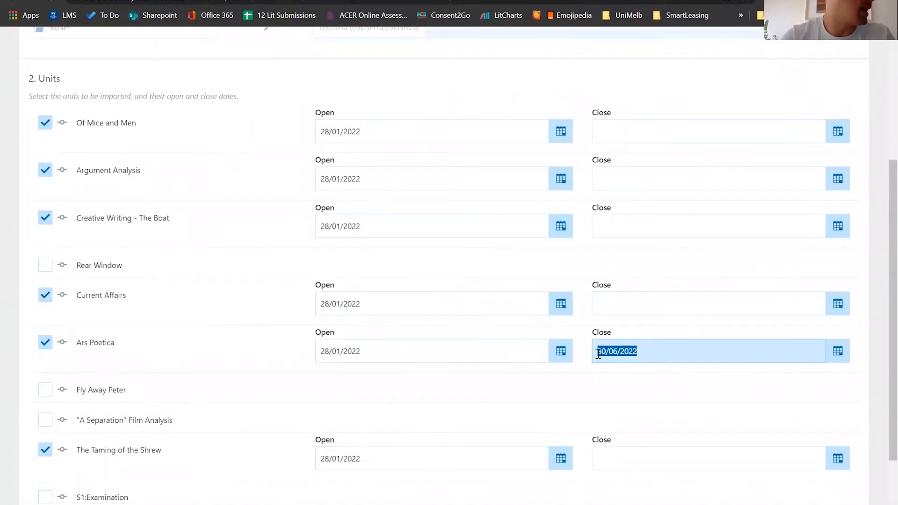
pyautogui.click(628, 312)
pyautogui.hotkey('ctrl', 'v')
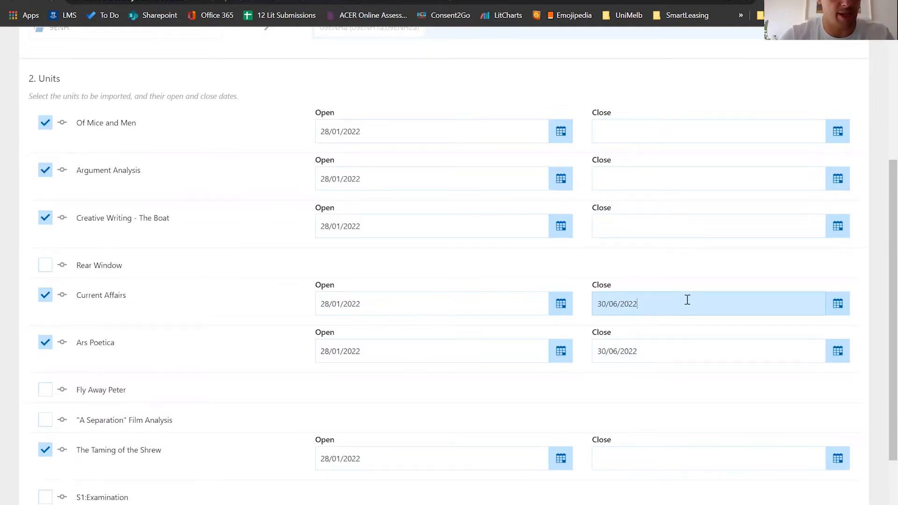
pyautogui.click(673, 125)
pyautogui.hotkey('ctrl', 'v')
# - Set the close date of the Argument Analysis unit to 10/12/2022
pyautogui.click(606, 178)
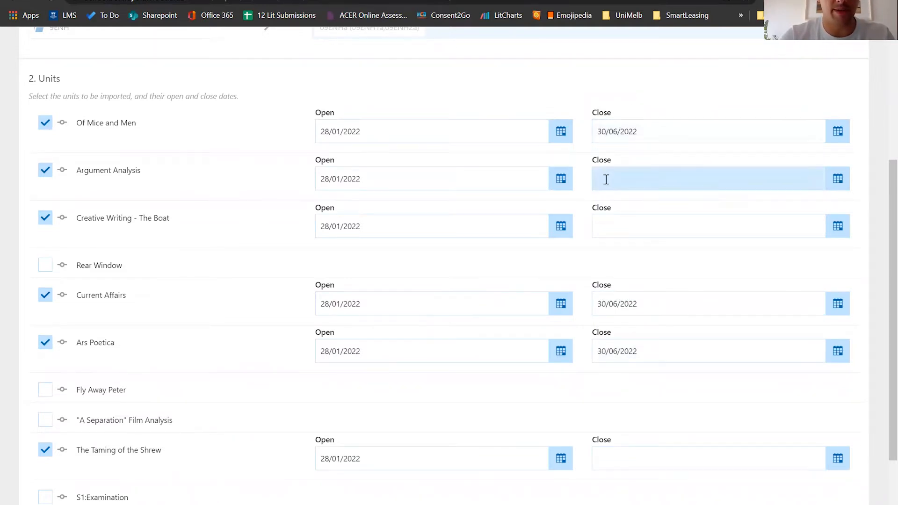
pyautogui.click(606, 179)
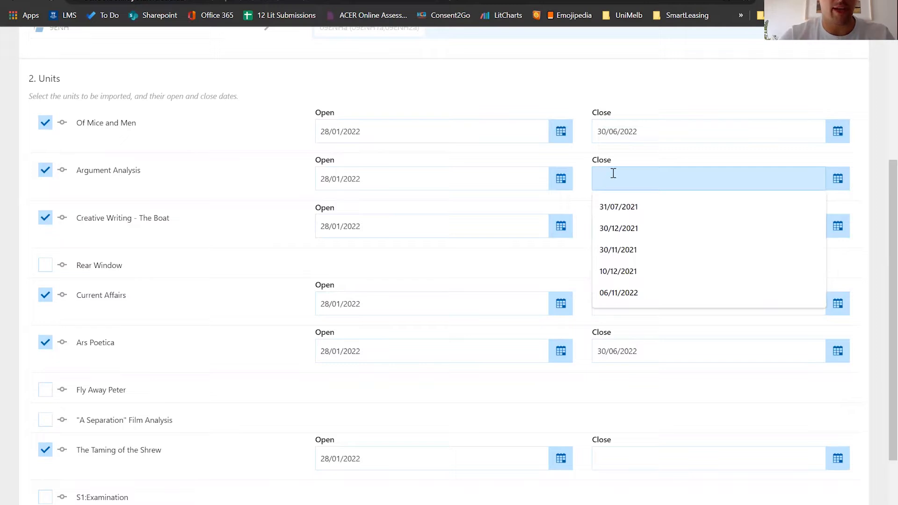
pyautogui.write('0')
pyautogui.press('BackSpace')
pyautogui.write('10/12/2022')
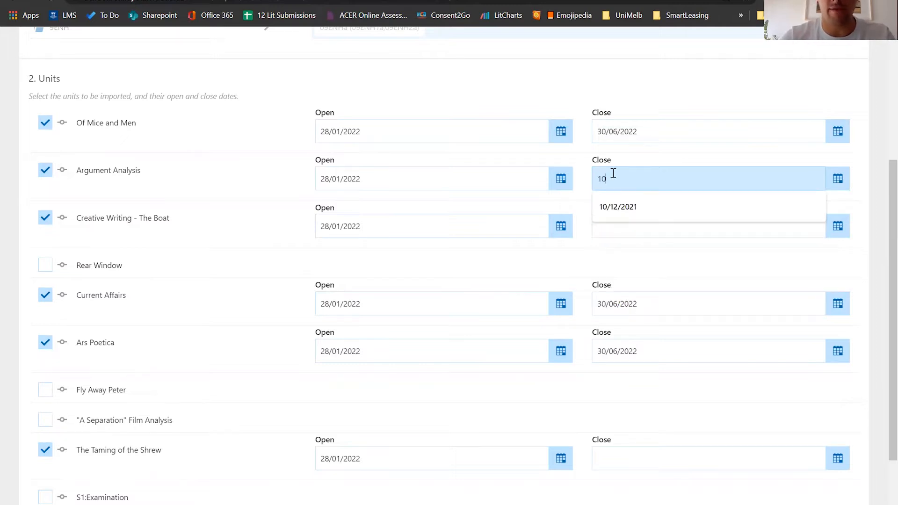
# - Copy the Argument Analysis close date, 10/12/2022, to the Creative Writing - The Boat and The Taming of the Shrew units
pyautogui.hotkey('ctrl', 'a')
pyautogui.hotkey('ctrl', 'c')
pyautogui.click(627, 226)
pyautogui.hotkey('ctrl', 'v')
pyautogui.click(618, 450)
pyautogui.hotkey('ctrl', 'v')
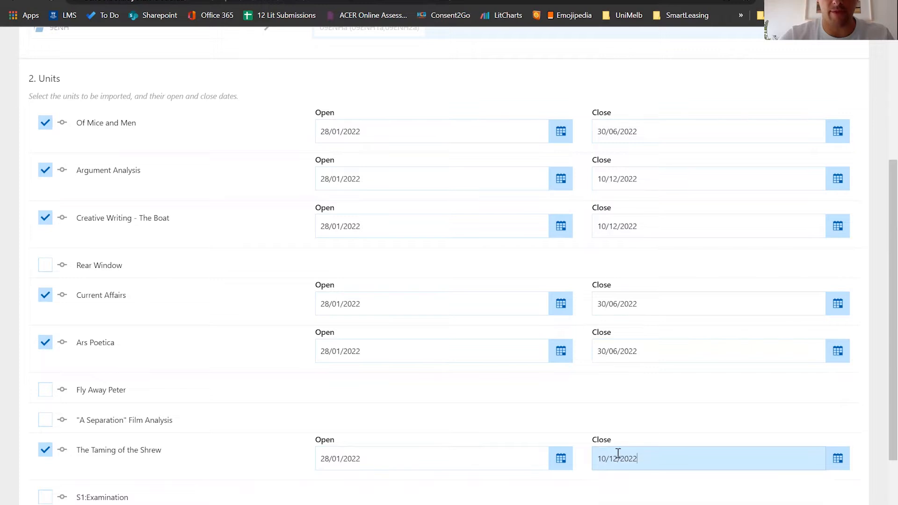
# - Continue to the coursework section and review the assessments and dates listed for the selected units
pyautogui.scroll(-3, 723, 423)
pyautogui.click(445, 435)
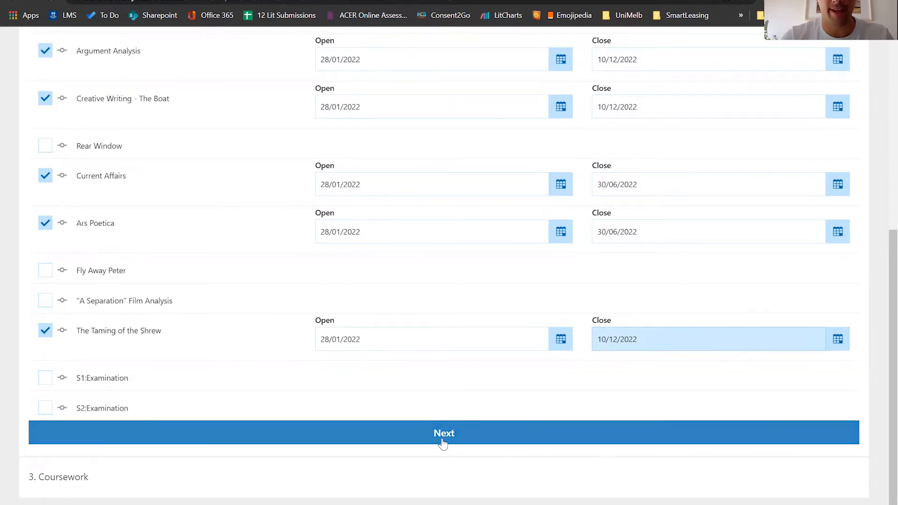
pyautogui.scroll(-2, 451, 349)
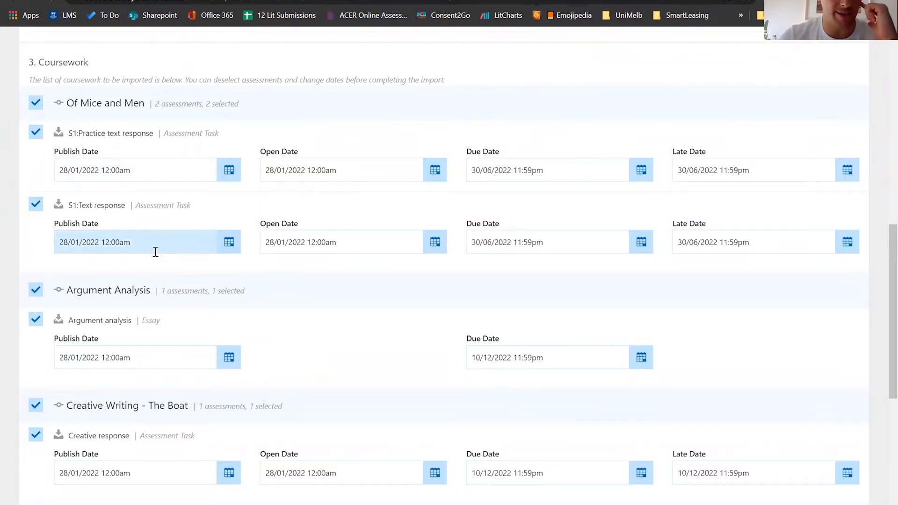
pyautogui.scroll(-5, 154, 251)
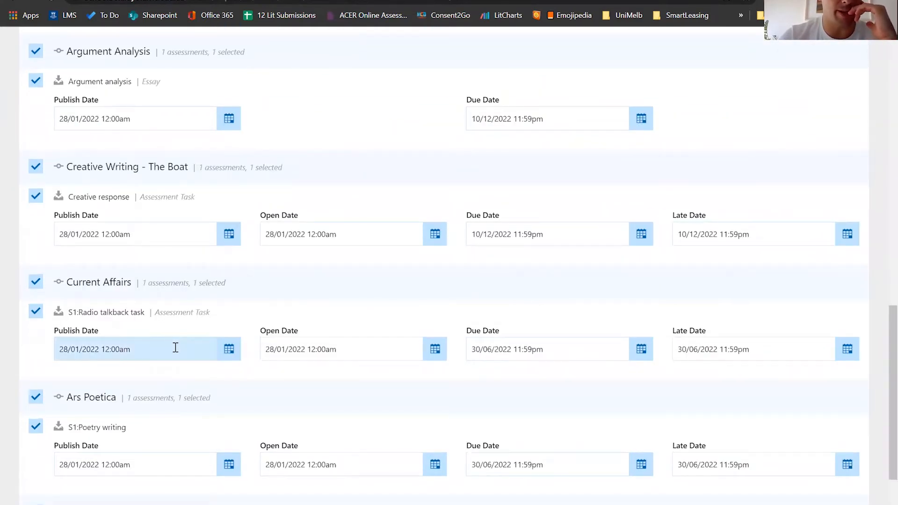
pyautogui.scroll(-3, 176, 347)
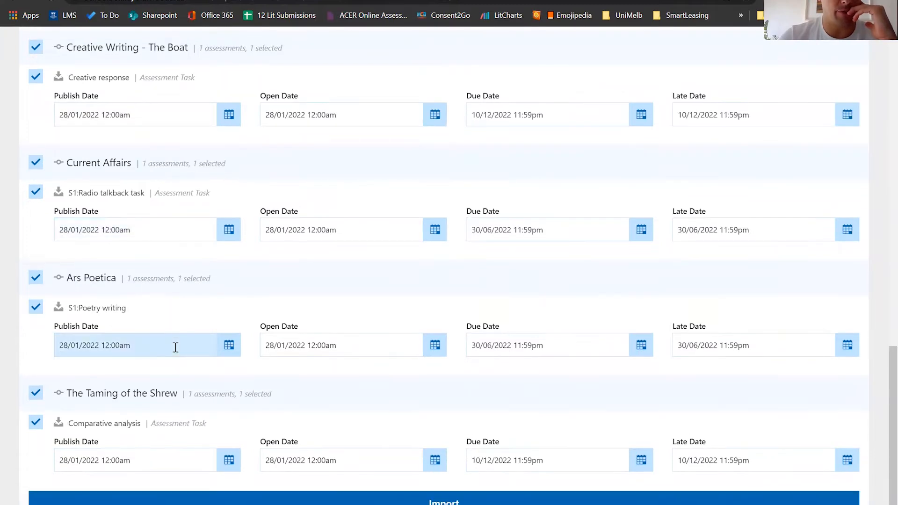
pyautogui.scroll(9, 175, 347)
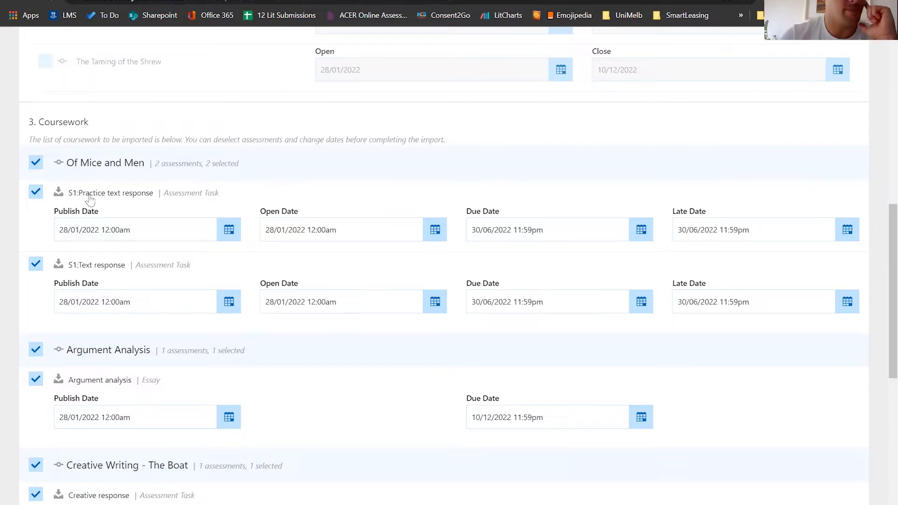
# - Set the due date of the S1:Text response task in Of Mice and Men to 10/06/2022
pyautogui.moveTo(549, 303); pyautogui.dragTo(420, 301)
pyautogui.click(481, 304)
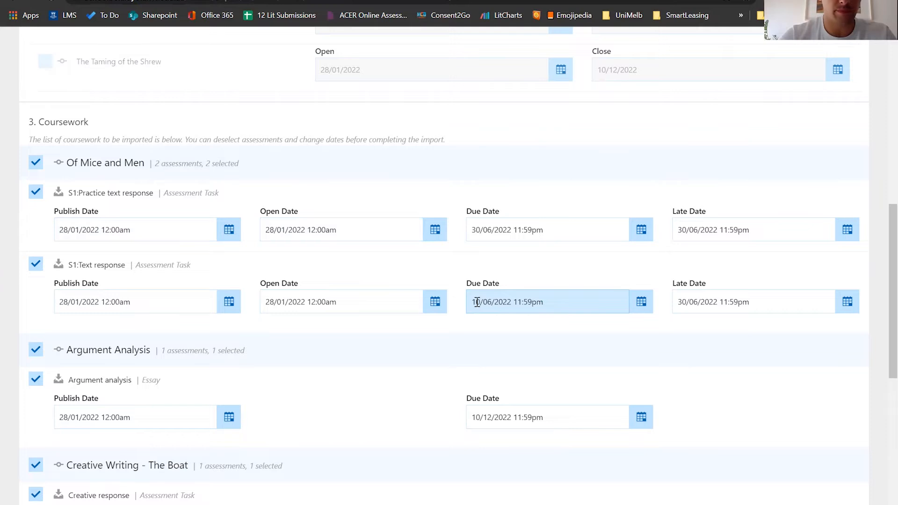
pyautogui.write('1')
# - Set the due date of the S1:Practice text response task to 27/05/2022, keeping the 11:59 PM time
pyautogui.click(506, 234)
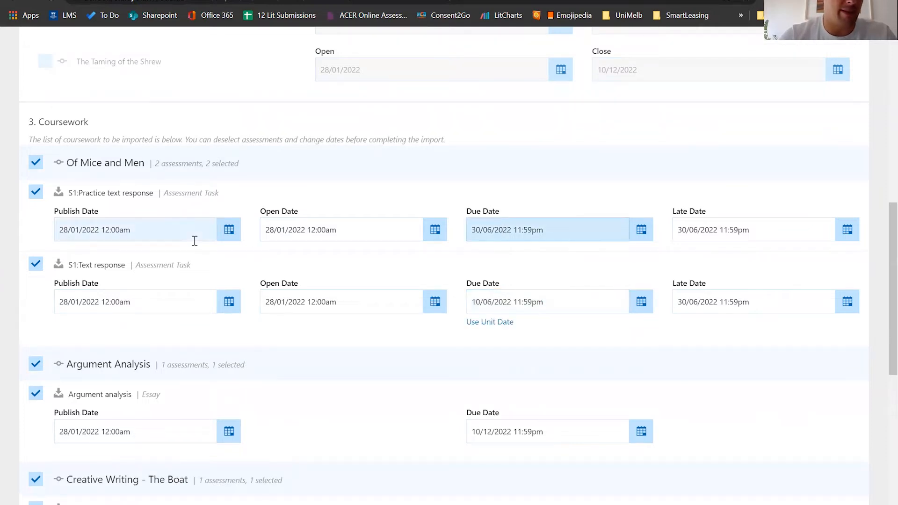
pyautogui.moveTo(106, 193); pyautogui.dragTo(185, 193)
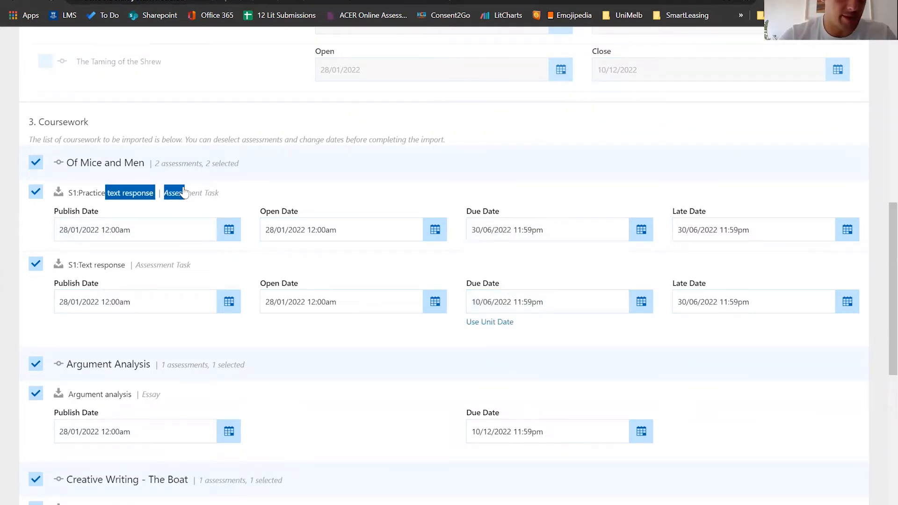
pyautogui.click(640, 230)
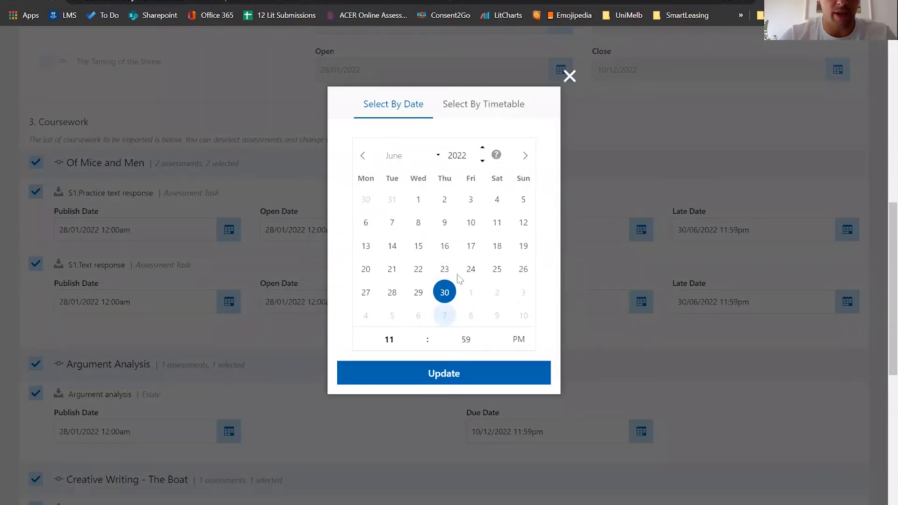
pyautogui.click(364, 159)
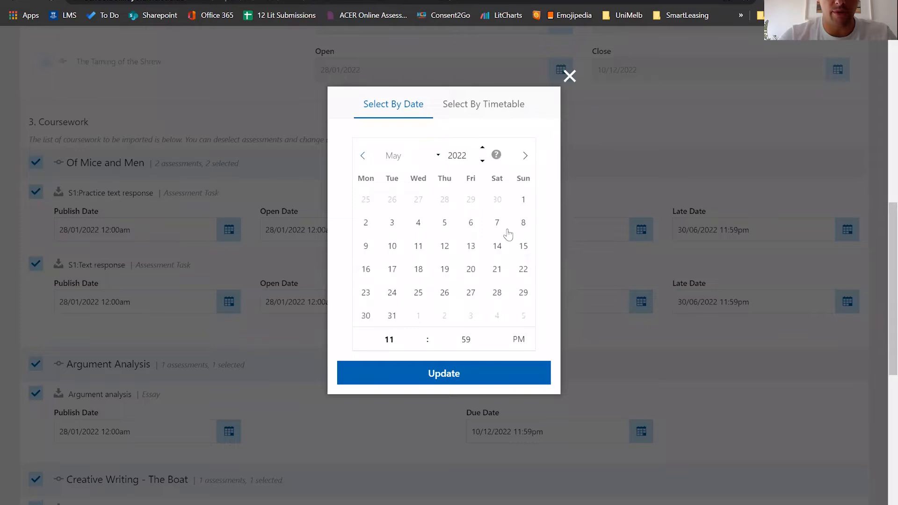
pyautogui.click(472, 293)
pyautogui.click(482, 374)
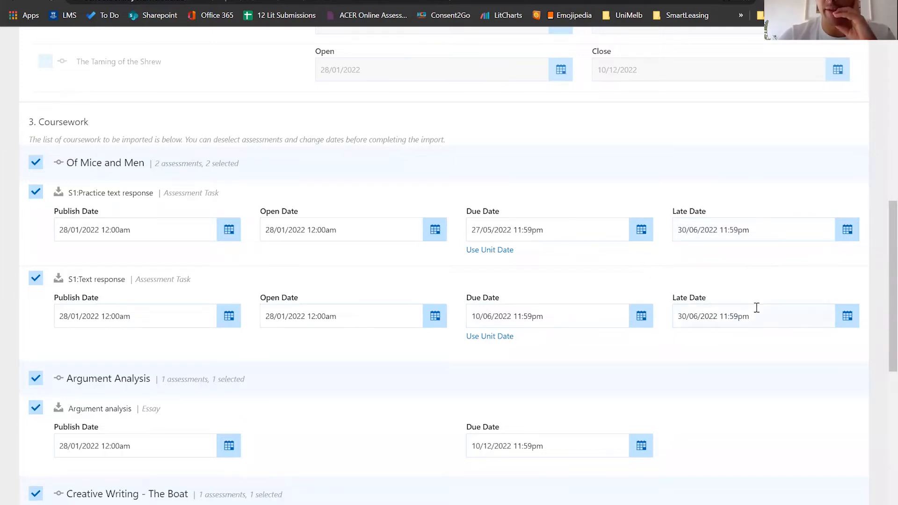
pyautogui.click(711, 316)
pyautogui.moveTo(681, 316); pyautogui.dragTo(767, 319)
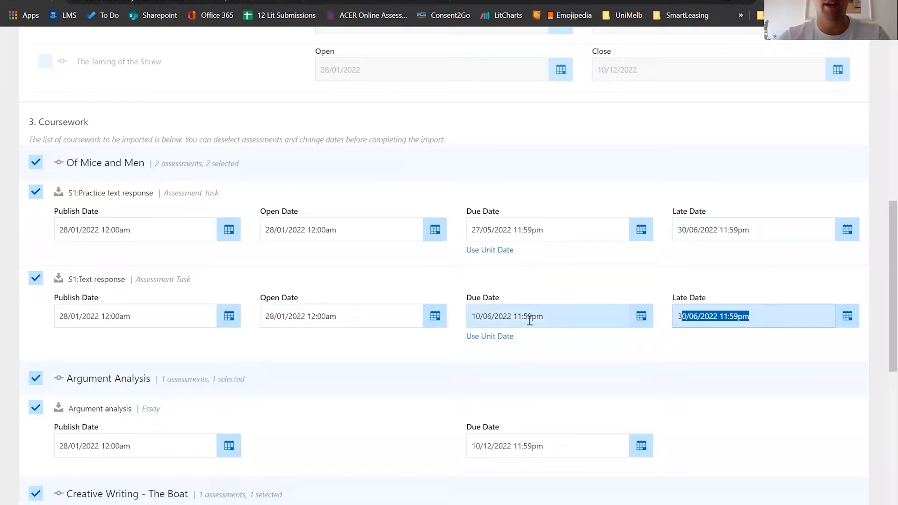
pyautogui.click(704, 318)
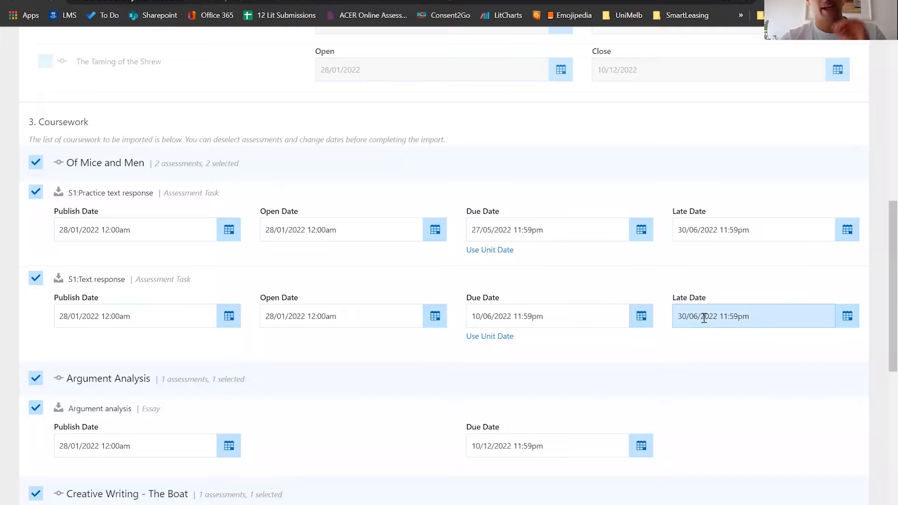
pyautogui.moveTo(474, 316); pyautogui.dragTo(559, 317)
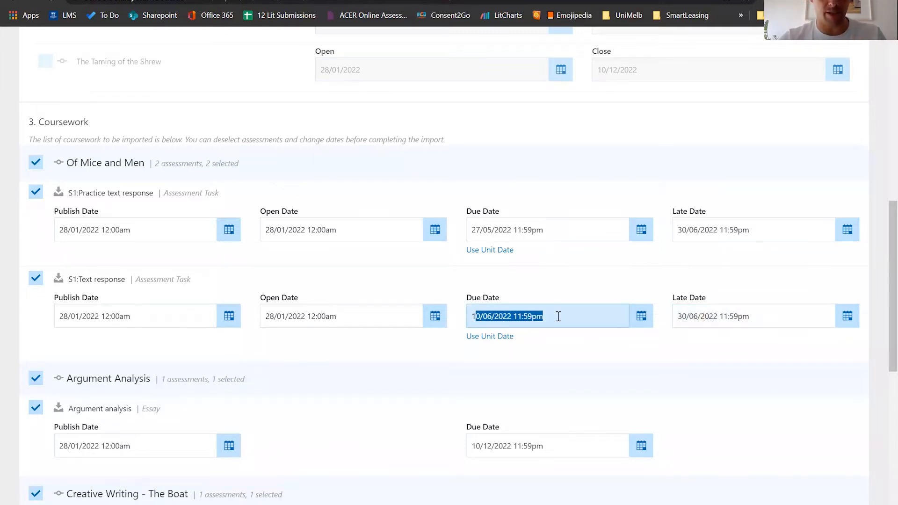
pyautogui.click(558, 317)
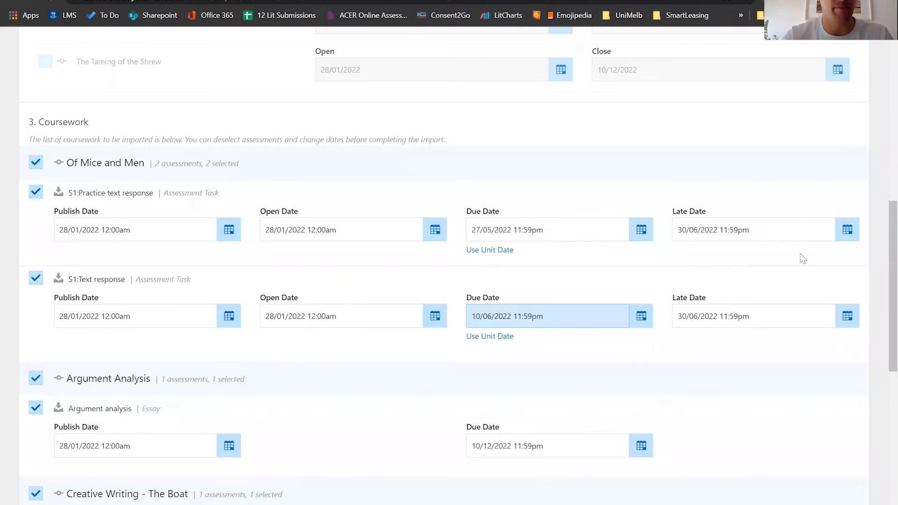
# - Pick 05/08/2022 as the due date of the Argument analysis essay
pyautogui.scroll(-3, 709, 259)
pyautogui.scroll(-3, 706, 252)
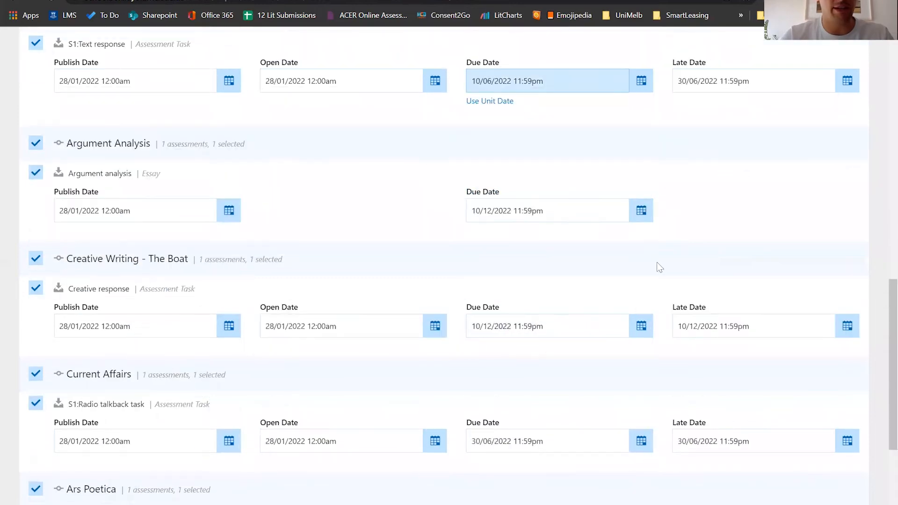
pyautogui.click(543, 206)
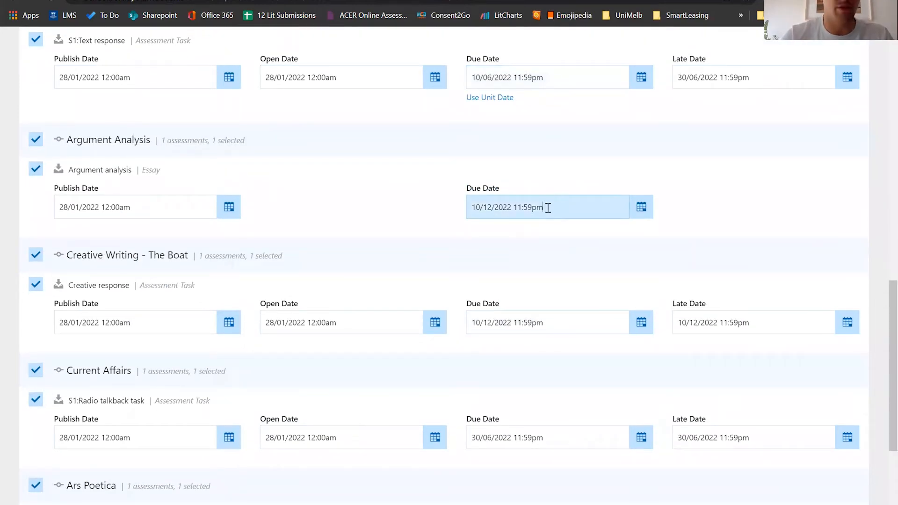
pyautogui.click(641, 206)
pyautogui.click(411, 156)
pyautogui.click(402, 259)
pyautogui.click(470, 199)
pyautogui.click(444, 373)
# - Copy the Argument analysis due date to the Creative response task and change it to 26/08/2022 11:59pm
pyautogui.scroll(-3, 715, 303)
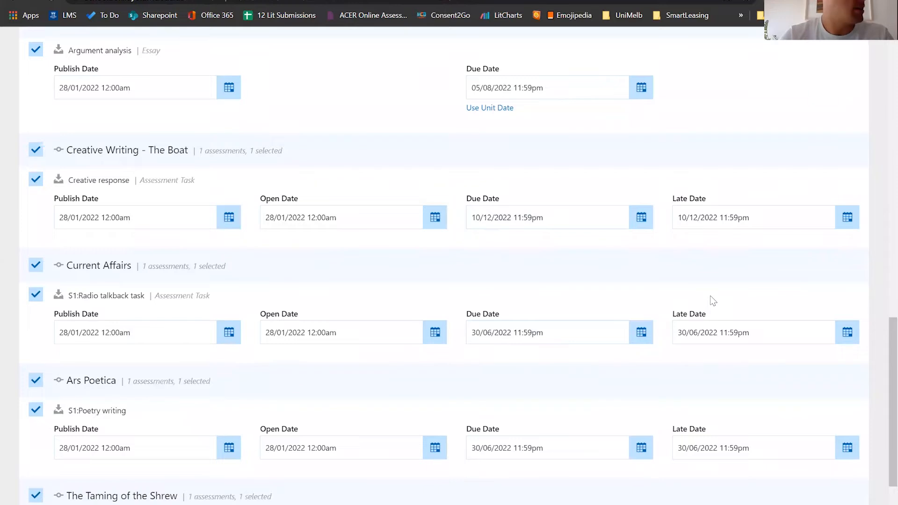
pyautogui.moveTo(572, 92); pyautogui.dragTo(427, 95)
pyautogui.click(541, 219)
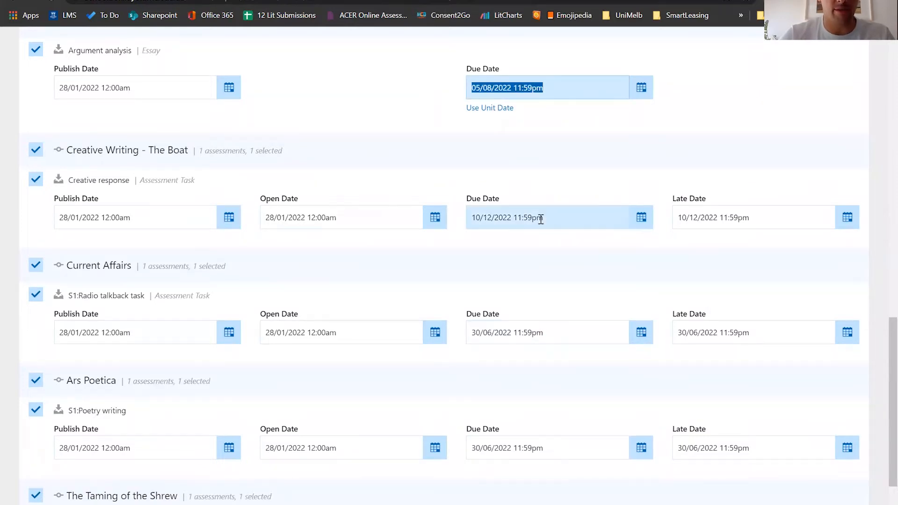
pyautogui.write('05/08/2022 11:59pm')
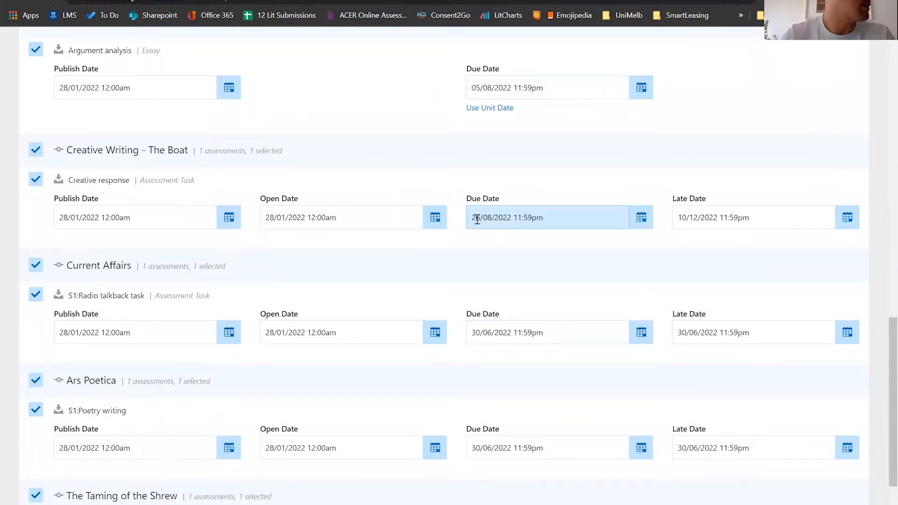
# - Set the due date of the S1:Radio talkback task in Current Affairs to 01/04/2022
pyautogui.scroll(-3, 477, 219)
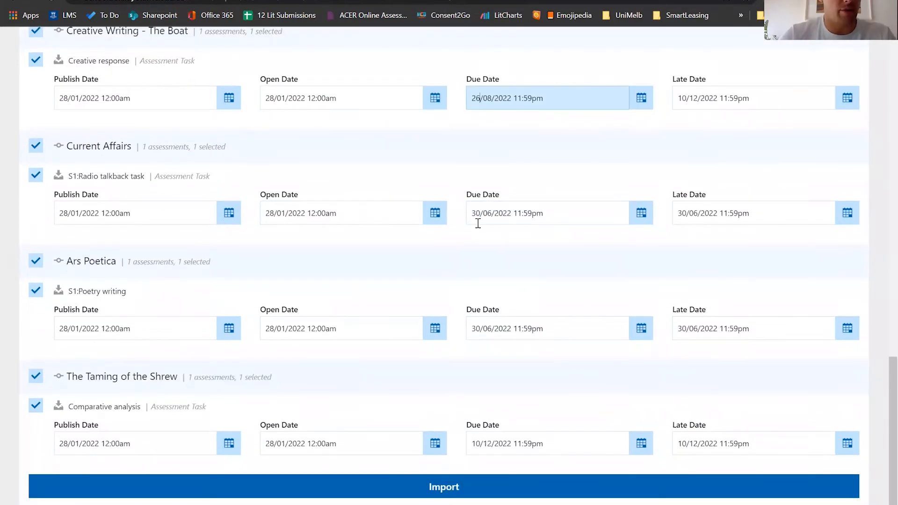
pyautogui.click(503, 216)
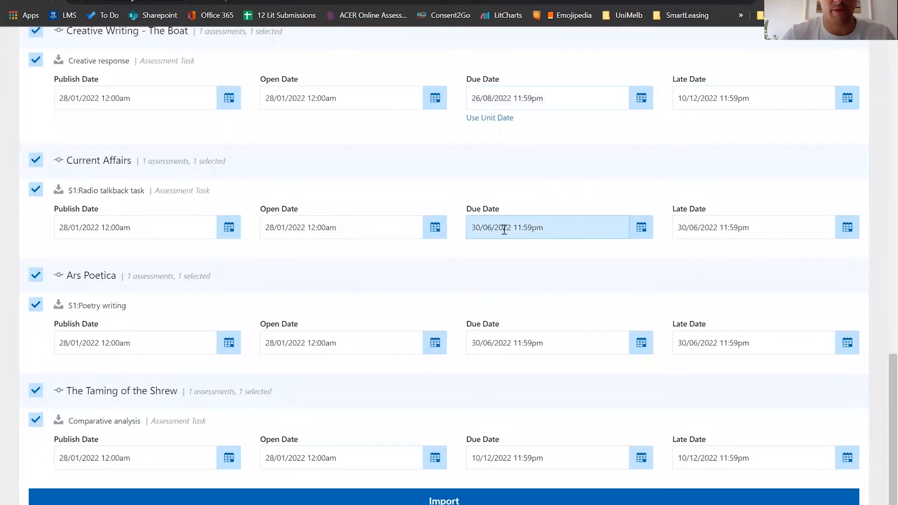
pyautogui.press('BackSpace')
pyautogui.write('4')
pyautogui.moveTo(481, 228); pyautogui.dragTo(473, 228)
pyautogui.write('01')
pyautogui.click(587, 188)
# - Set the due date of the S1:Poetry writing task in Ars Poetica to 25/02/2022
pyautogui.scroll(-1, 590, 192)
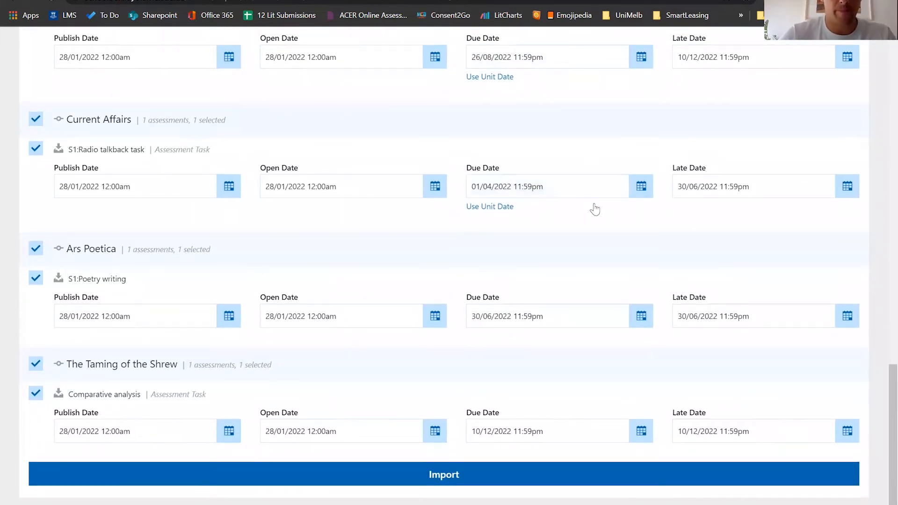
pyautogui.moveTo(481, 317)
pyautogui.mouseDown()
pyautogui.moveTo(465, 319)
pyautogui.moveTo(487, 317)
pyautogui.mouseUp()
pyautogui.write('25/02')
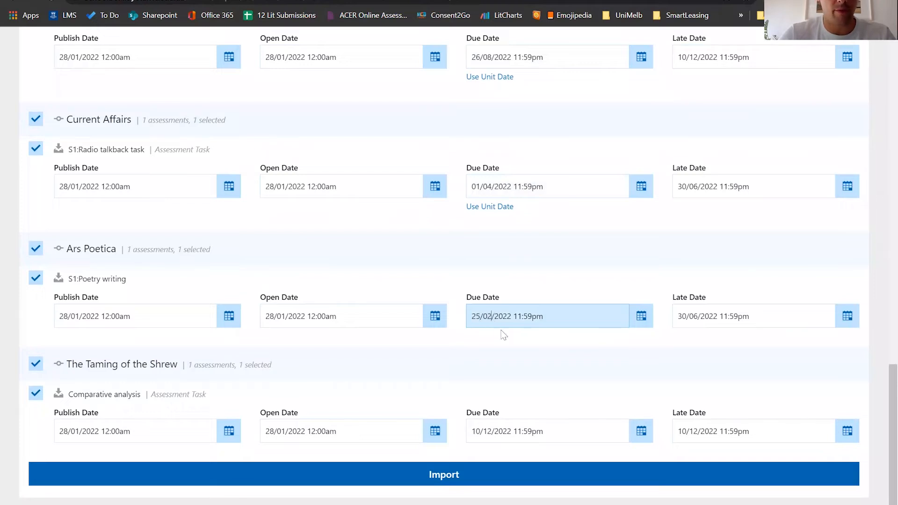
# - Set the due date of the Comparative analysis task to 11/11/2022 and import the units and coursework into the class page
pyautogui.click(539, 436)
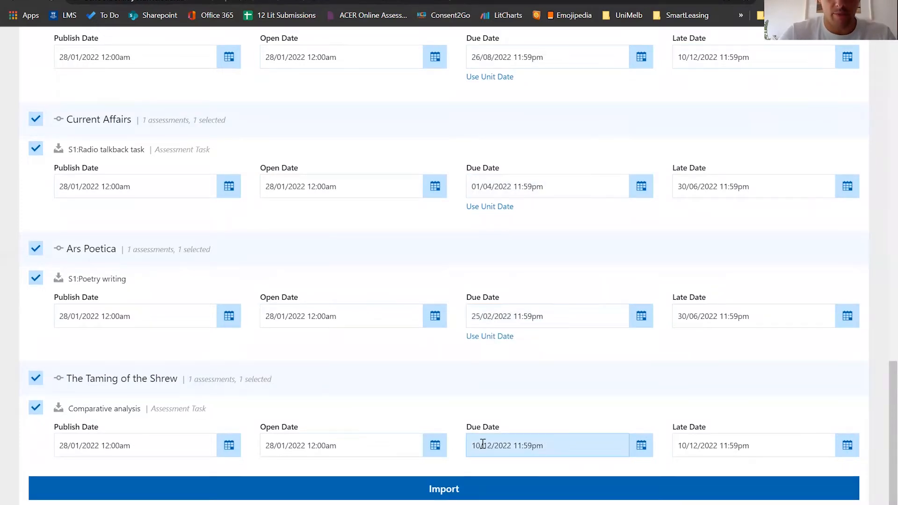
pyautogui.press('Delete')
pyautogui.write('1')
pyautogui.click(722, 451)
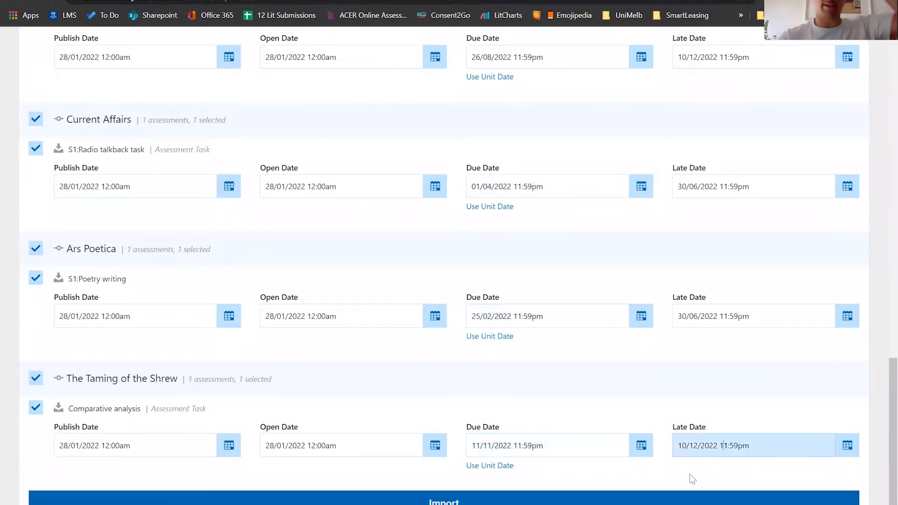
pyautogui.scroll(-1, 607, 484)
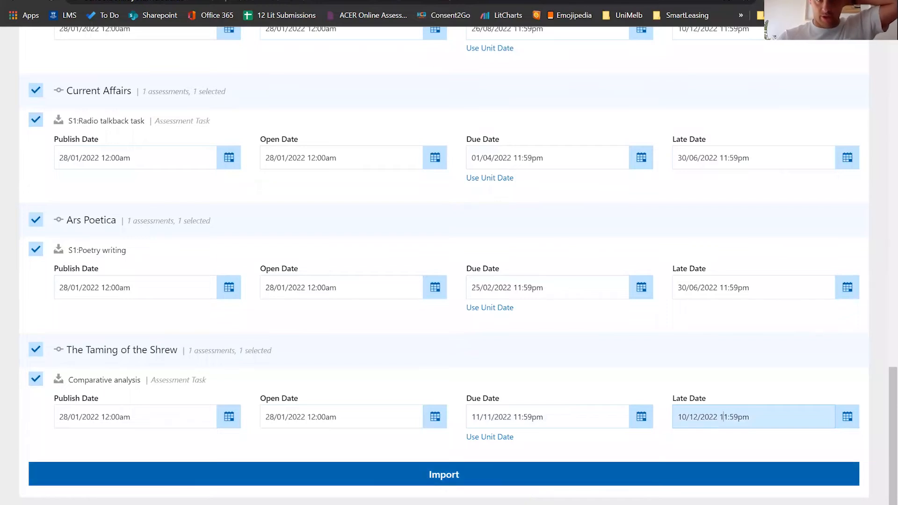
pyautogui.click(455, 482)
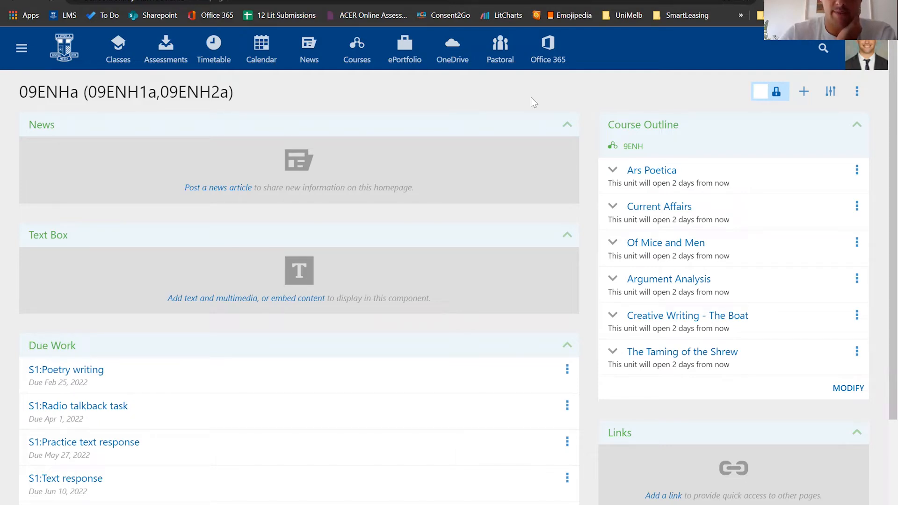
# - Expand all six units in the course outline and check their assessments and due dates against the Due Work list
pyautogui.click(613, 170)
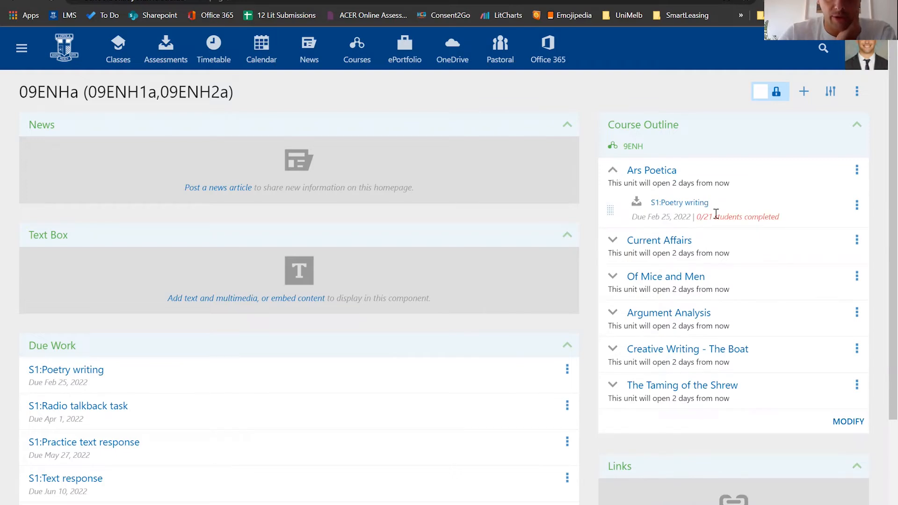
pyautogui.click(613, 240)
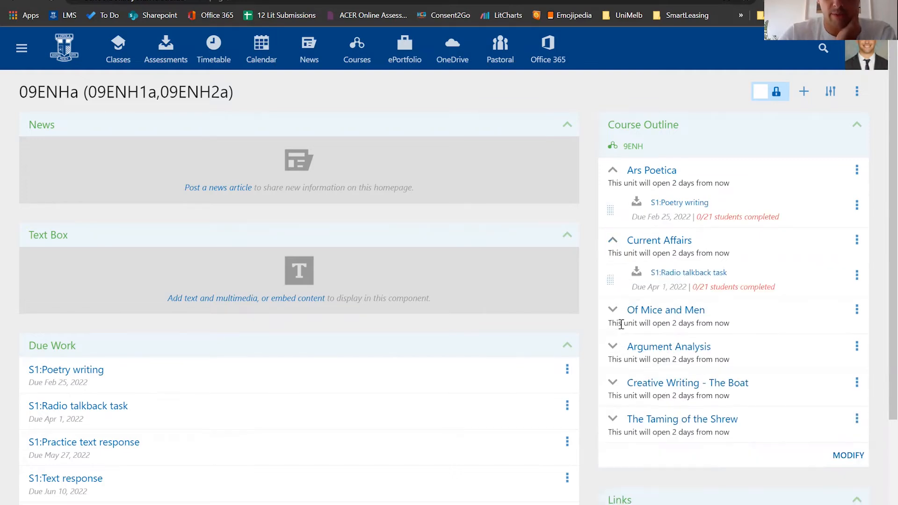
pyautogui.click(613, 310)
pyautogui.scroll(-3, 618, 318)
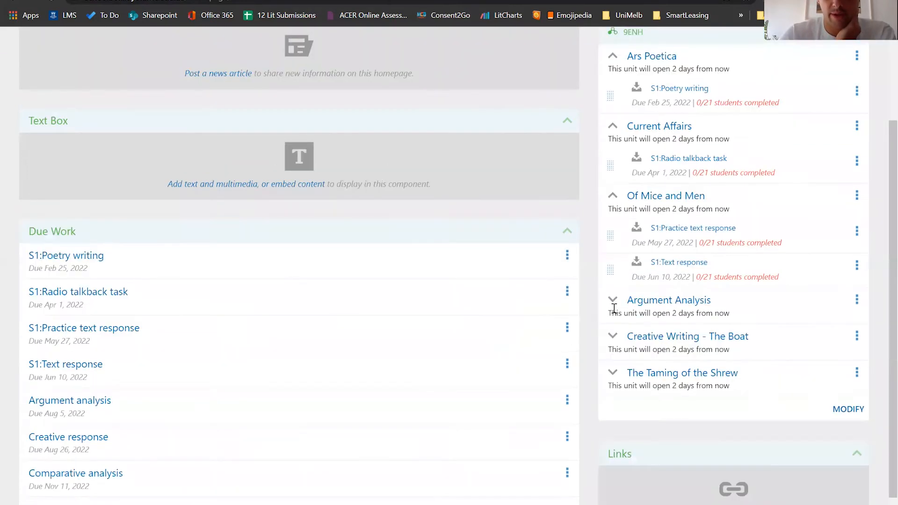
pyautogui.click(613, 295)
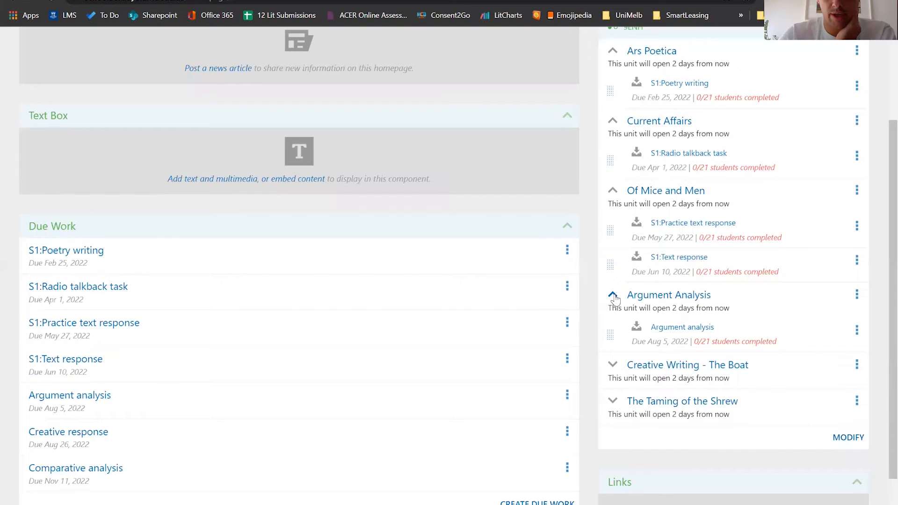
pyautogui.click(613, 365)
pyautogui.click(613, 437)
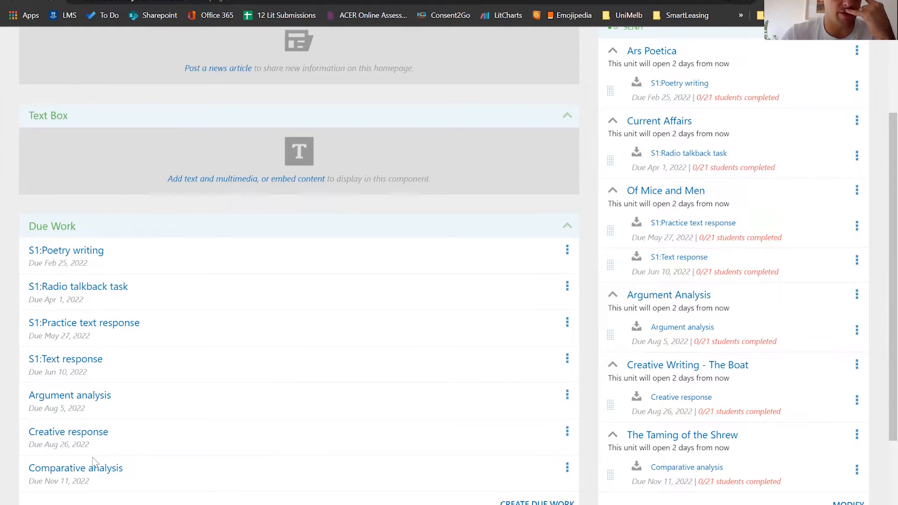
pyautogui.scroll(3, 527, 381)
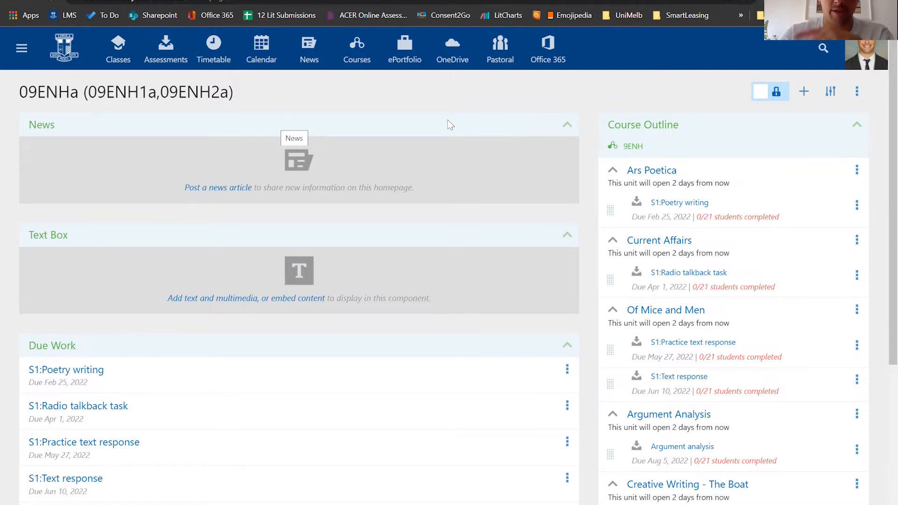
# - Open the column settings of the 09ENHa class page and set the heading text colour to white (#ffffff)
pyautogui.click(831, 93)
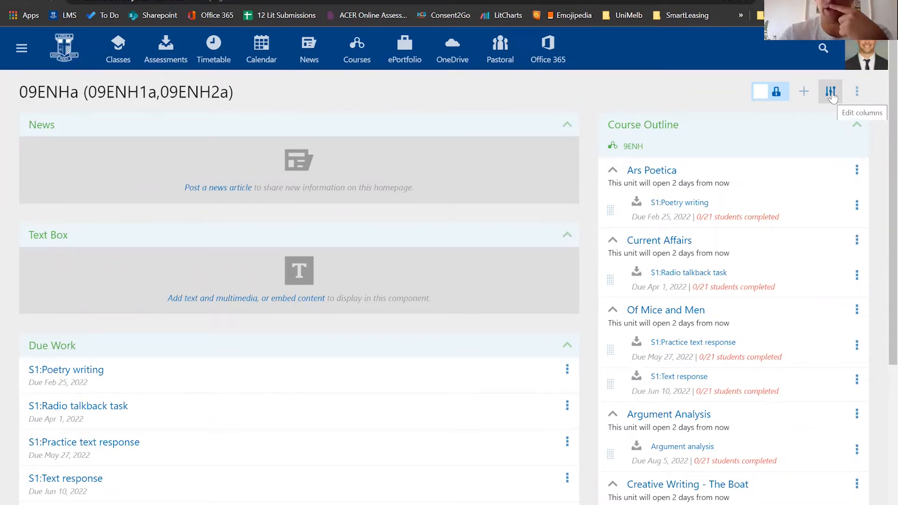
pyautogui.click(831, 92)
pyautogui.scroll(-5, 833, 94)
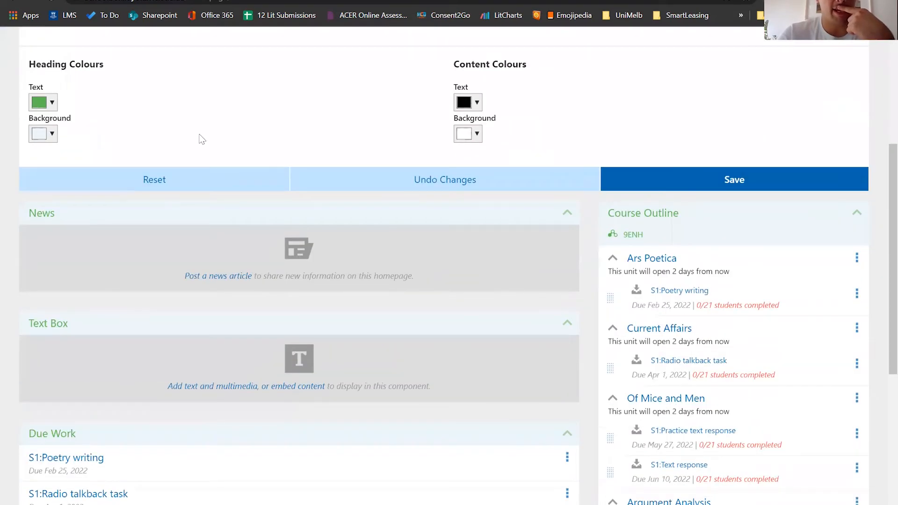
pyautogui.moveTo(29, 65); pyautogui.dragTo(109, 73)
pyautogui.click(38, 108)
pyautogui.click(38, 103)
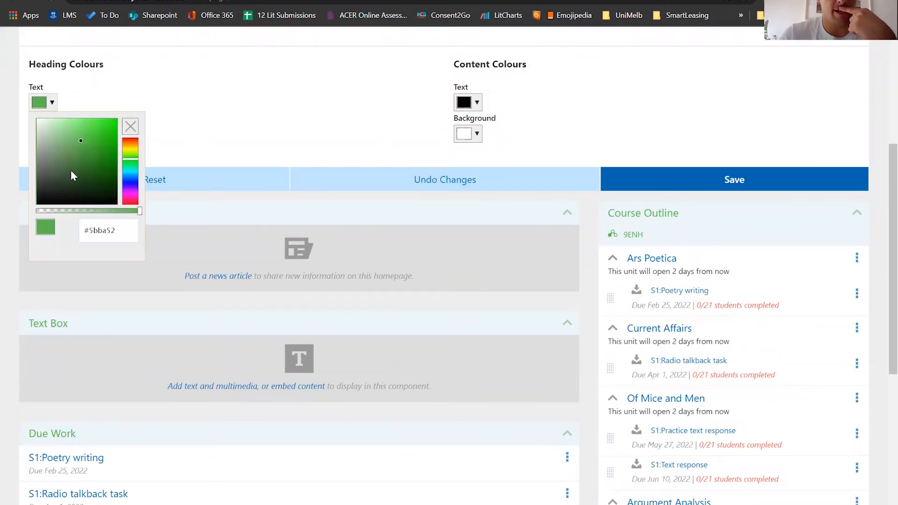
pyautogui.moveTo(74, 172); pyautogui.dragTo(37, 119)
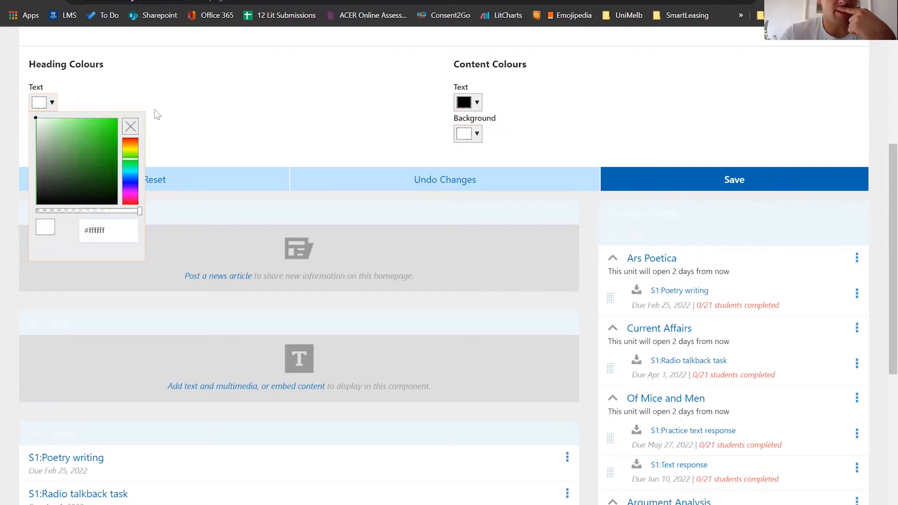
pyautogui.click(179, 131)
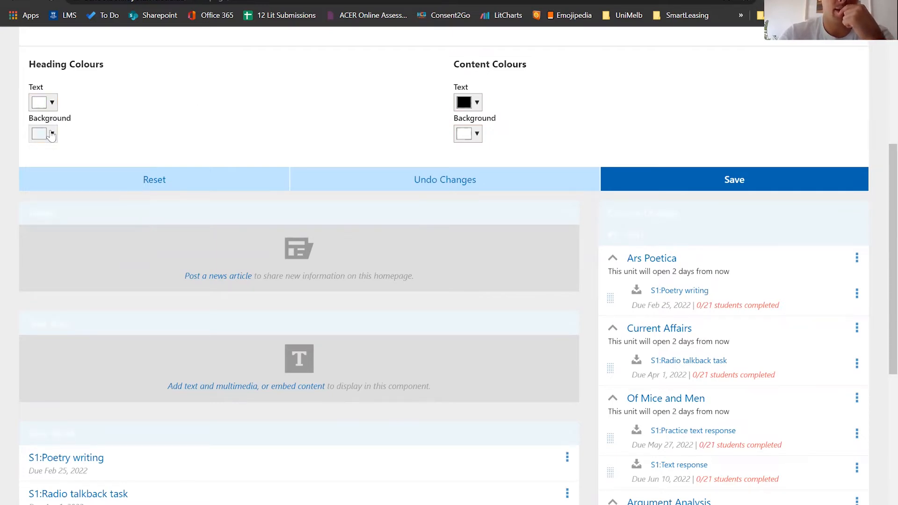
# - Set the heading background colour of the class page columns to a bright orange
pyautogui.click(52, 135)
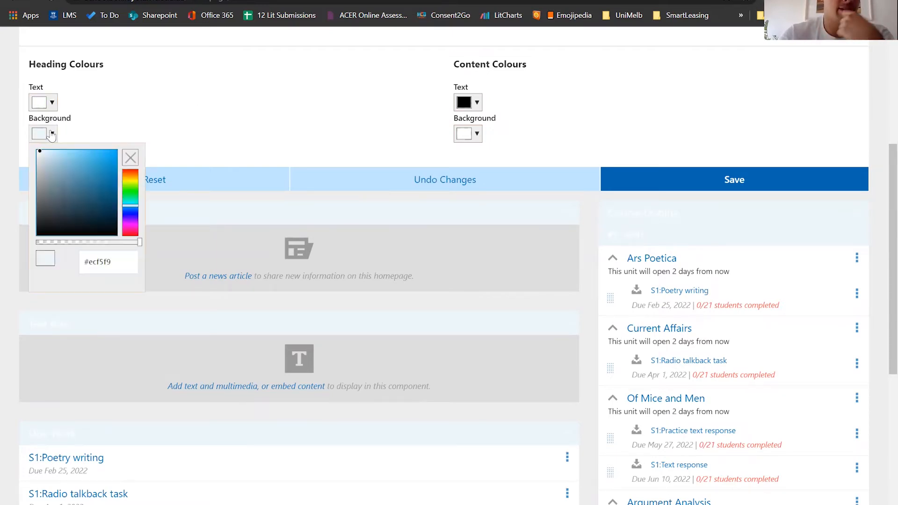
pyautogui.click(132, 175)
pyautogui.moveTo(106, 164); pyautogui.dragTo(112, 154)
pyautogui.click(183, 126)
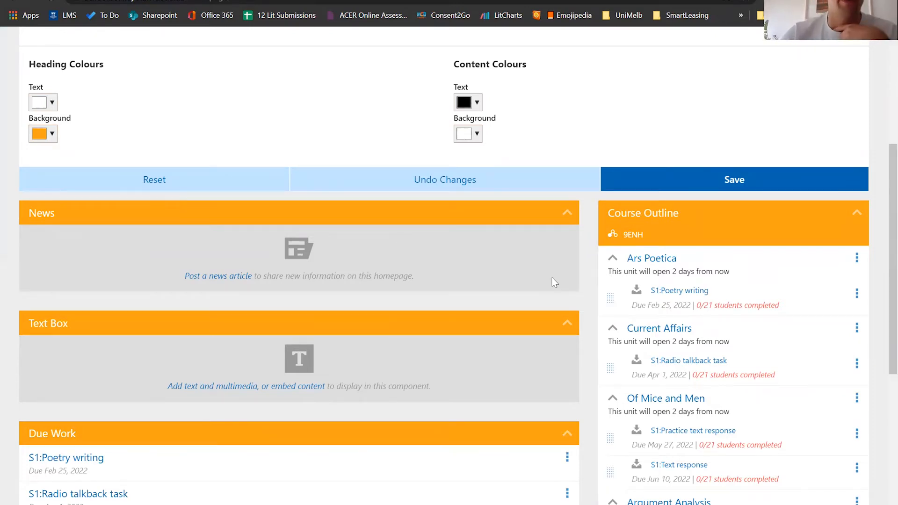
# - Save the column settings with the new heading colours and close the column editor
pyautogui.click(706, 180)
pyautogui.scroll(5, 706, 180)
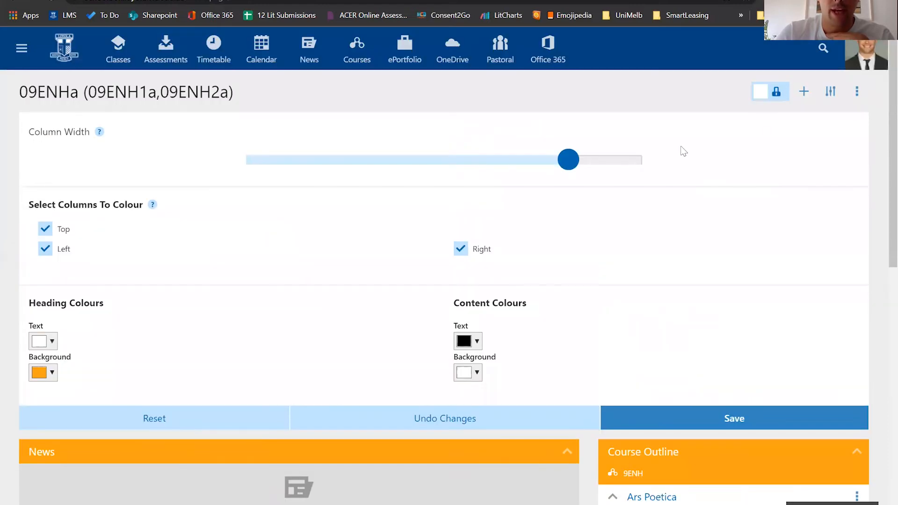
pyautogui.scroll(-1, 456, 225)
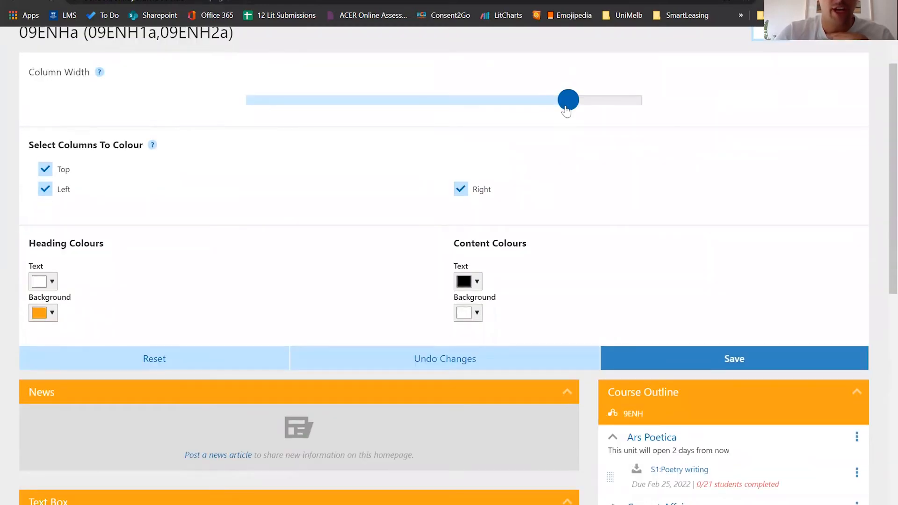
pyautogui.moveTo(568, 108); pyautogui.dragTo(568, 135)
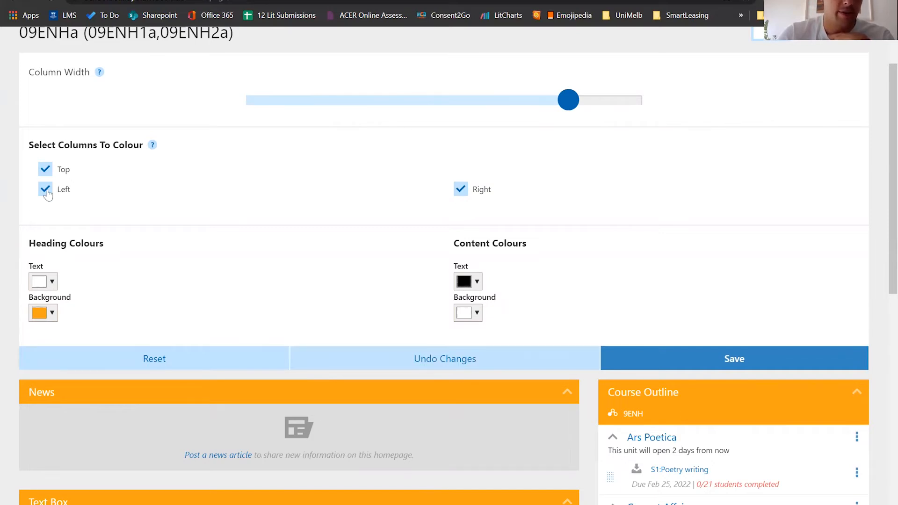
pyautogui.click(708, 367)
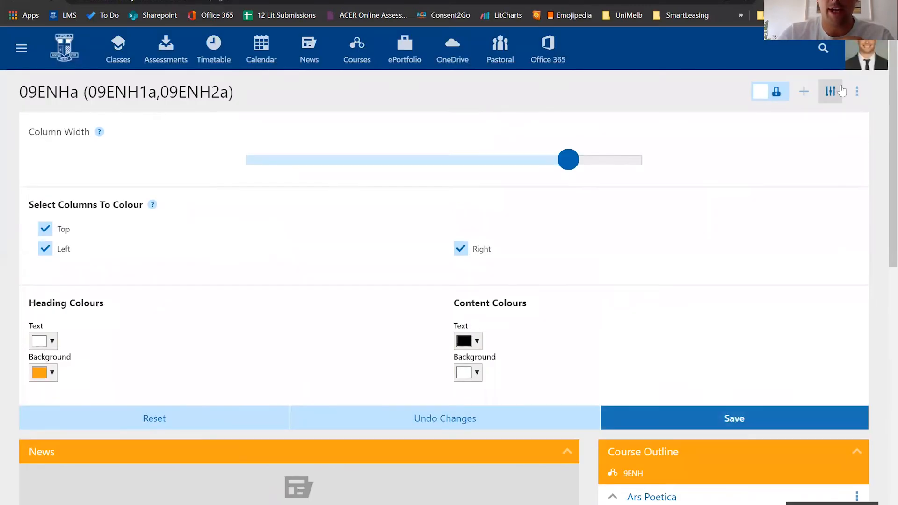
pyautogui.click(840, 91)
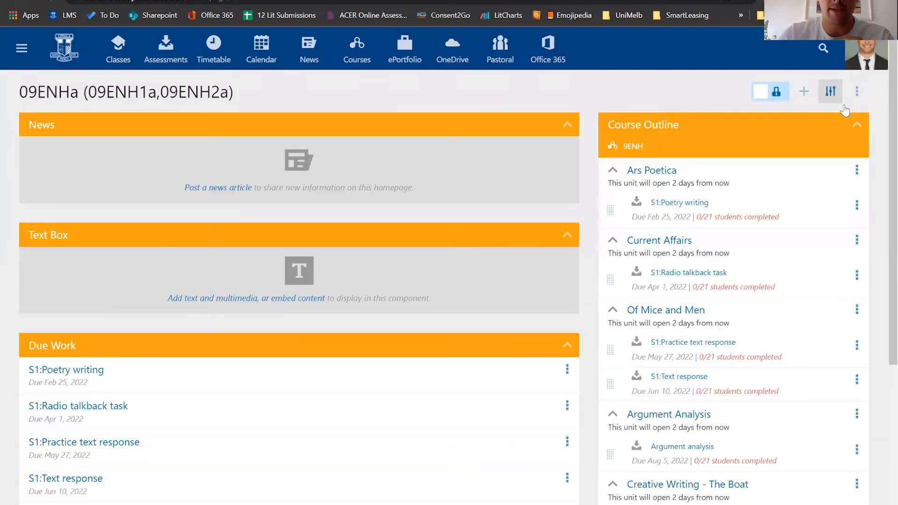
pyautogui.scroll(-2, 700, 447)
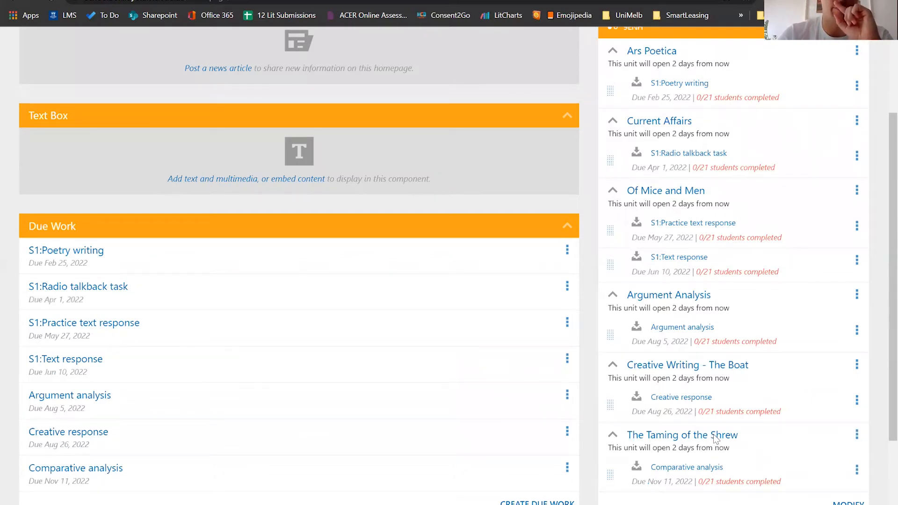
pyautogui.scroll(2, 714, 438)
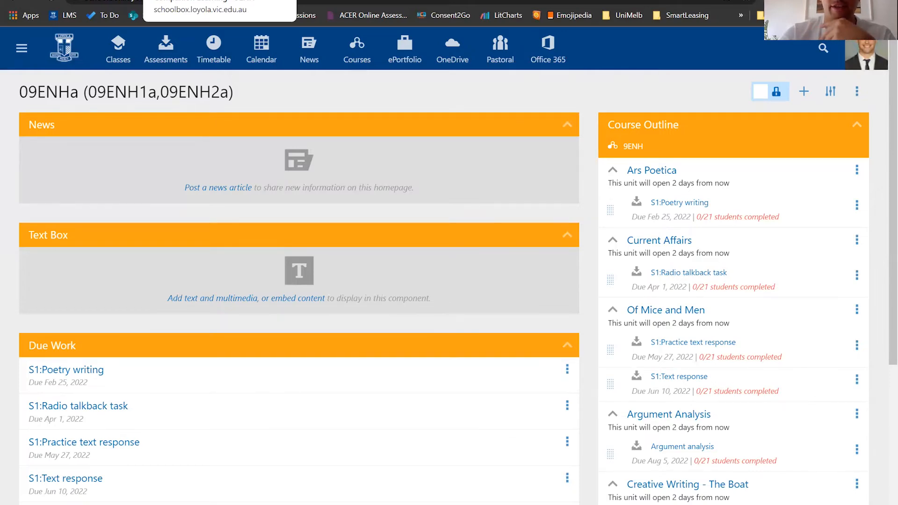
# - Switch to the 9ENH course page and review its Welcome to Year 9 Enhanced English text
pyautogui.click(197, 1)
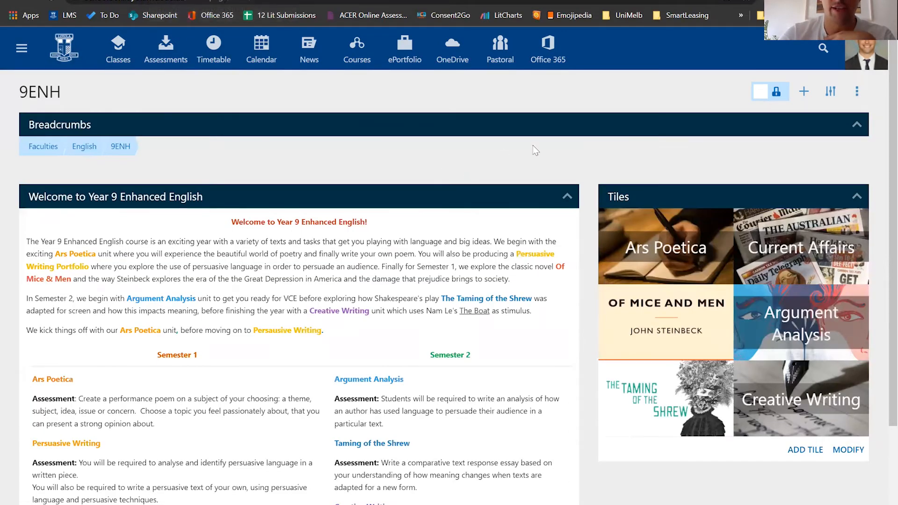
pyautogui.scroll(-2, 533, 145)
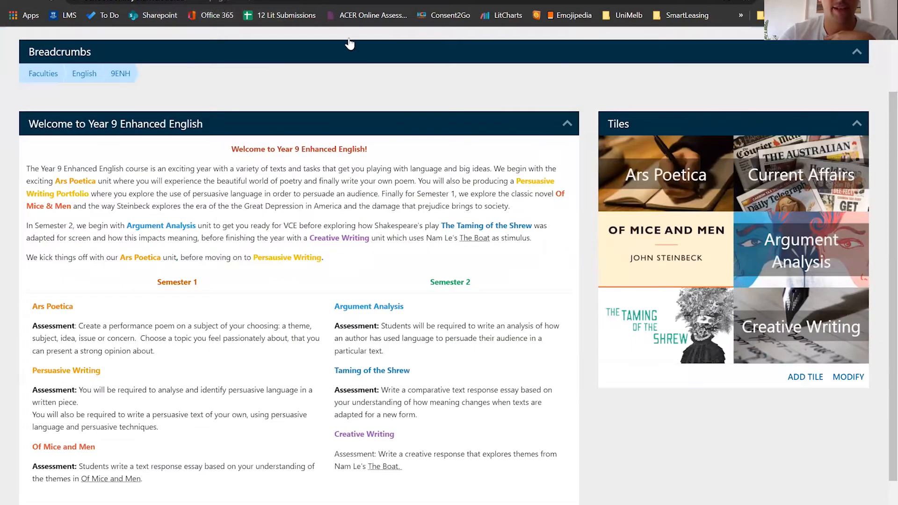
pyautogui.scroll(2, 77, 164)
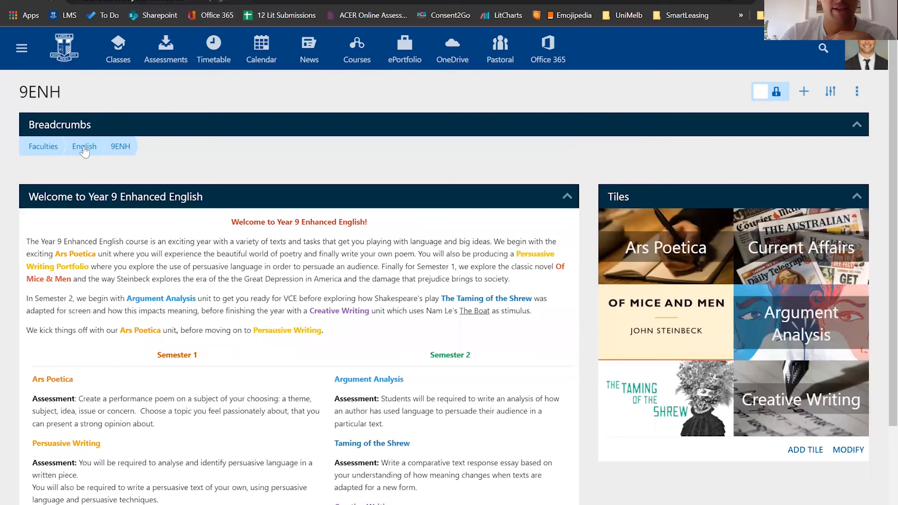
pyautogui.scroll(-3, 546, 174)
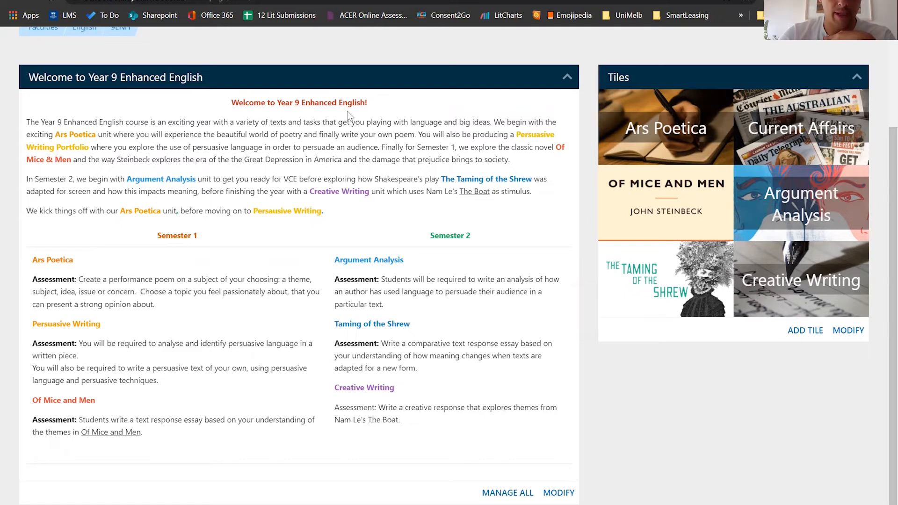
pyautogui.hotkey('ctrl', 'a')
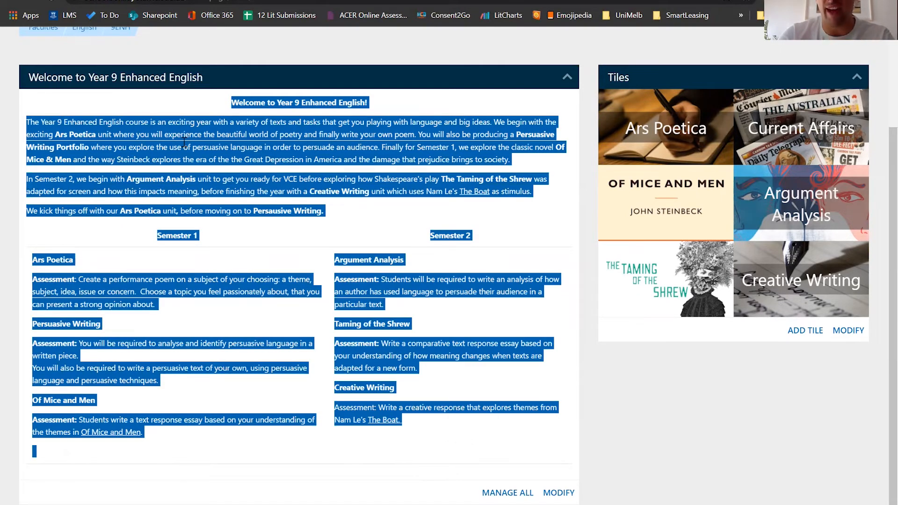
pyautogui.click(211, 243)
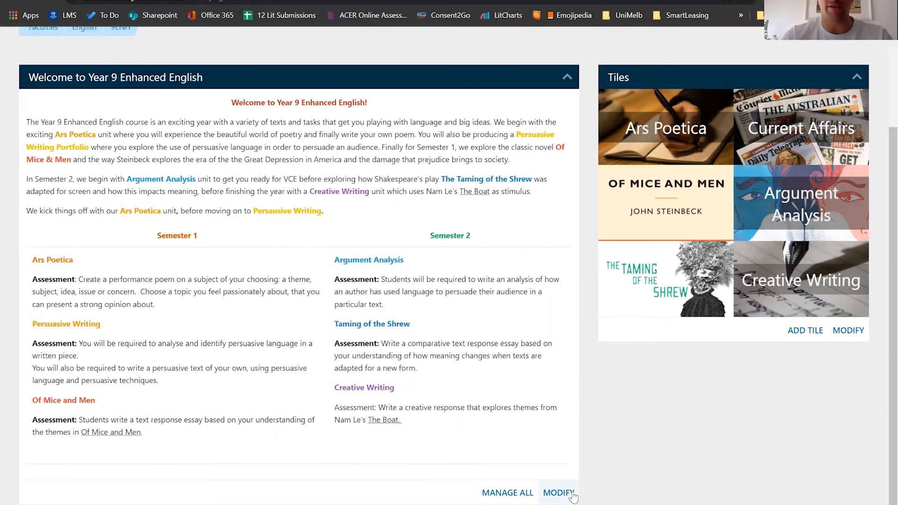
# - Open the course page's welcome text for editing and compare its HTML source with the formatted content
pyautogui.click(559, 493)
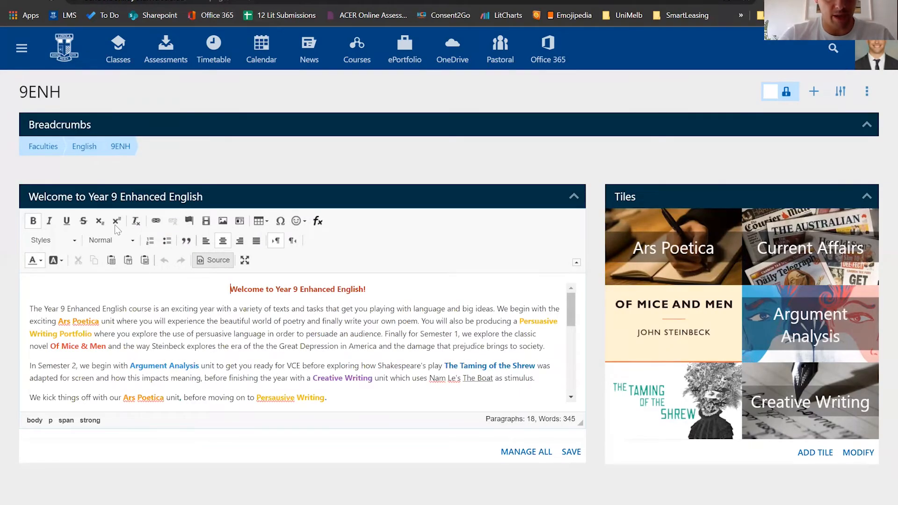
pyautogui.click(209, 262)
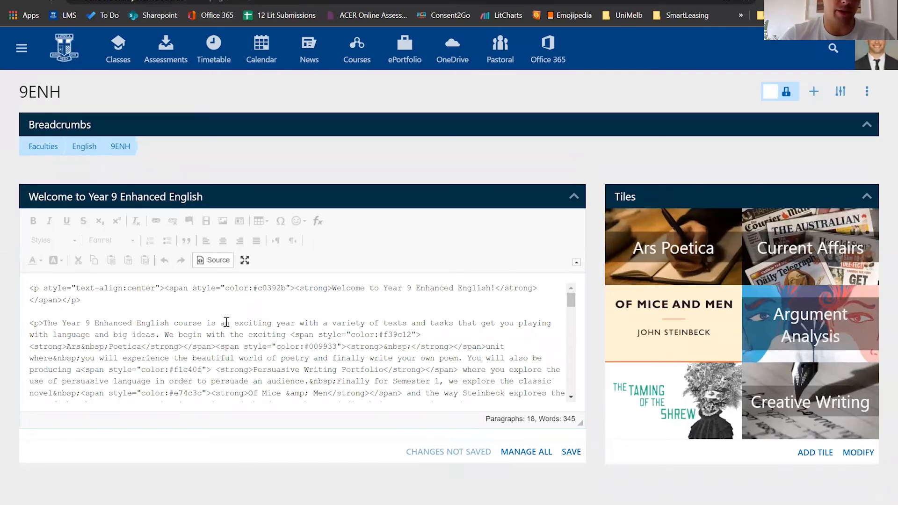
pyautogui.click(210, 262)
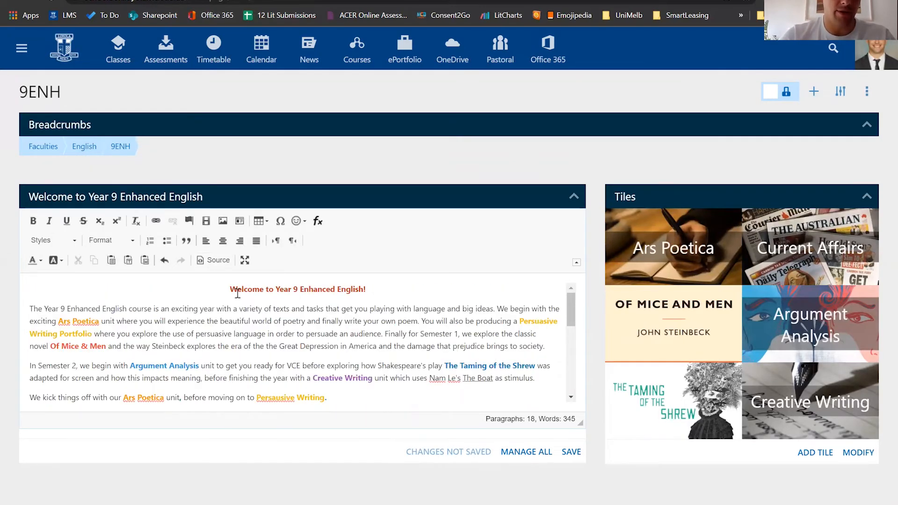
pyautogui.tripleClick(369, 289)
pyautogui.click(368, 288)
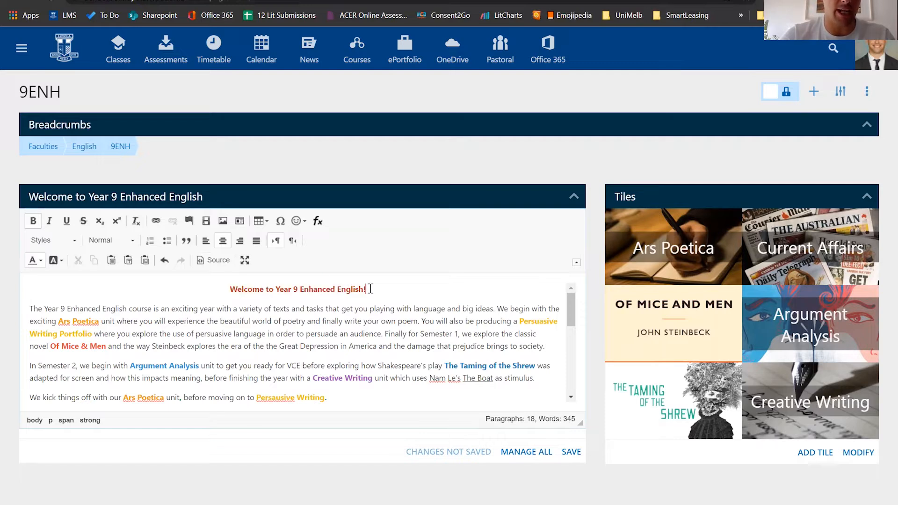
pyautogui.scroll(-5, 181, 295)
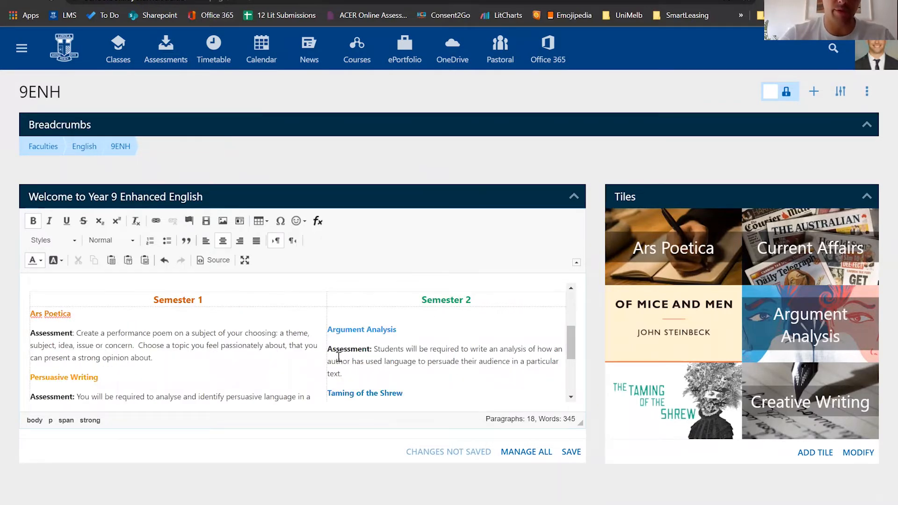
pyautogui.scroll(5, 285, 318)
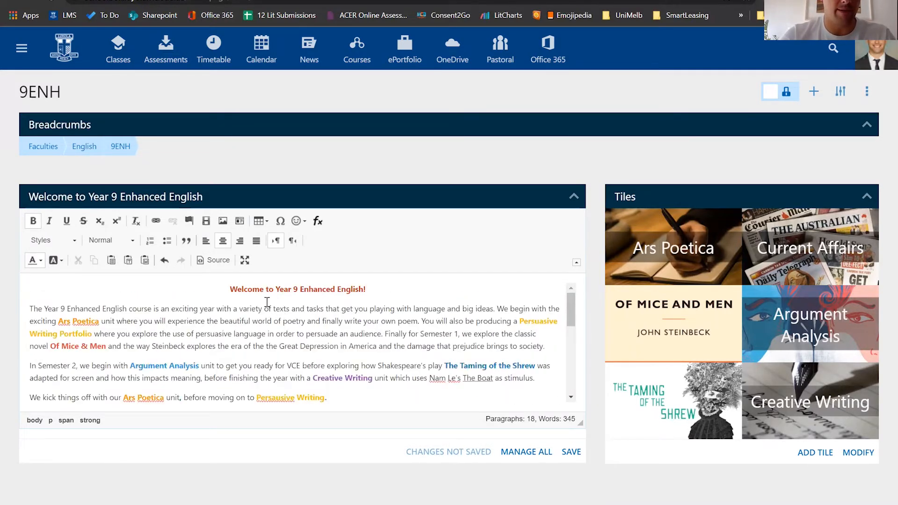
# - Copy the entire HTML source of the welcome text and save the text box to close its editor
pyautogui.click(218, 260)
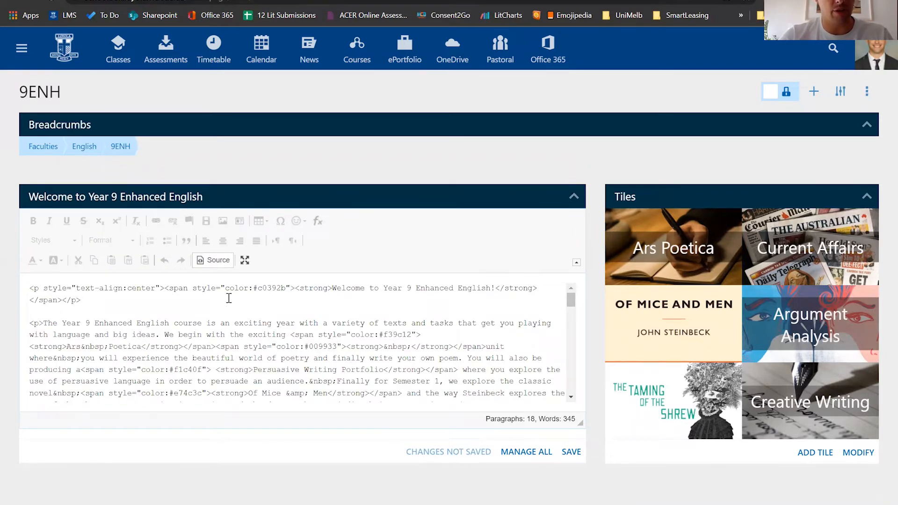
pyautogui.hotkey('ctrl', 'a')
pyautogui.scroll(-15, 229, 298)
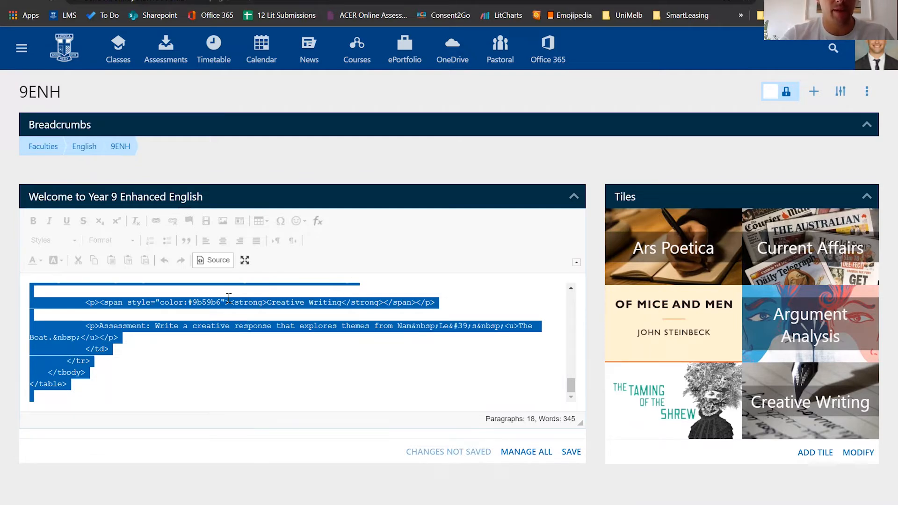
pyautogui.click(572, 452)
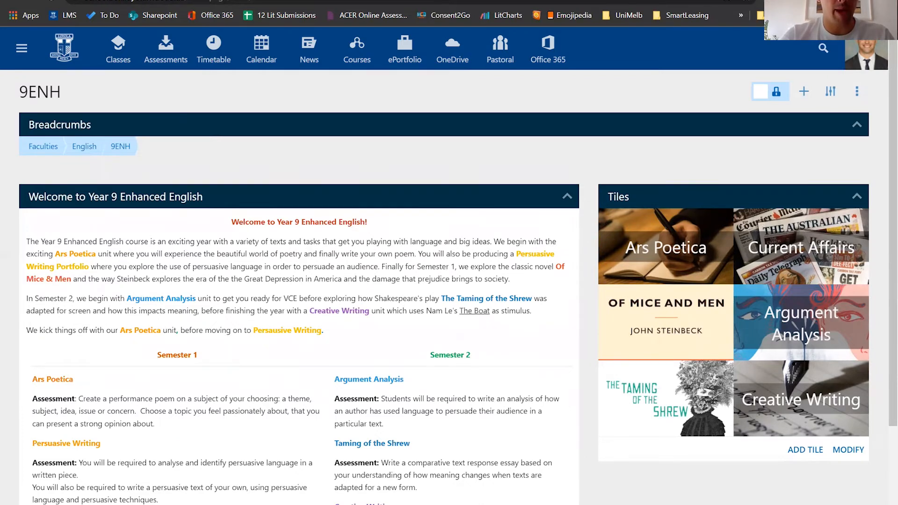
# - Return to the 09ENHa class page and start adding content to its empty Text Box
pyautogui.click(206, 1)
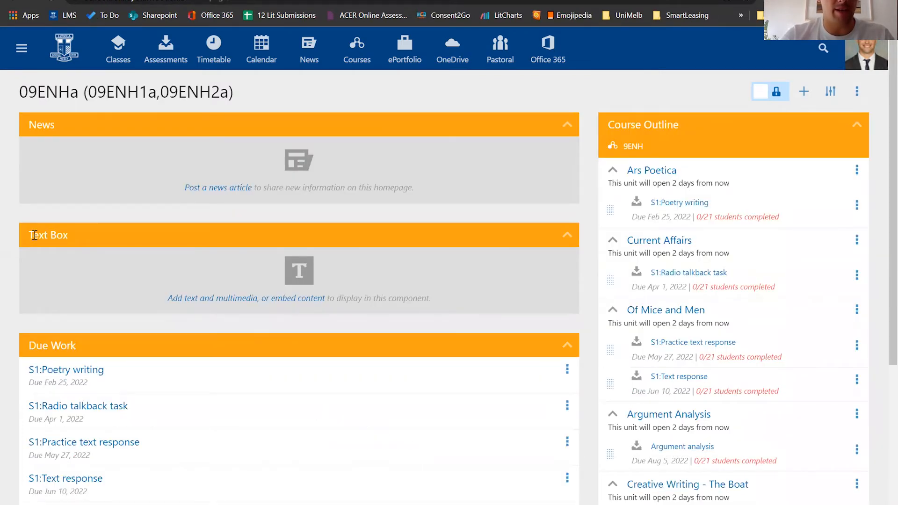
pyautogui.moveTo(34, 235); pyautogui.dragTo(88, 244)
pyautogui.click(212, 299)
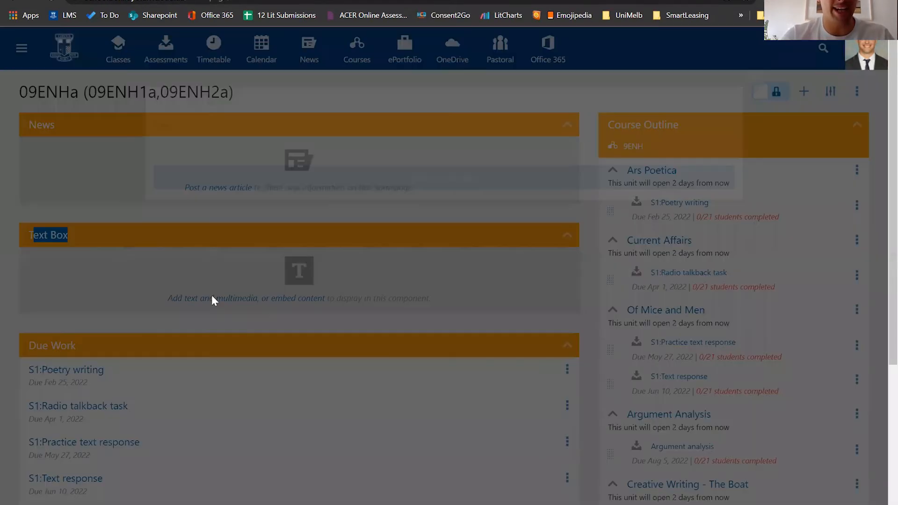
# - Open the LMS home page in a new browser tab and go to the 09ENHa class page from My Subjects
pyautogui.hotkey('ctrl', 'Tab')
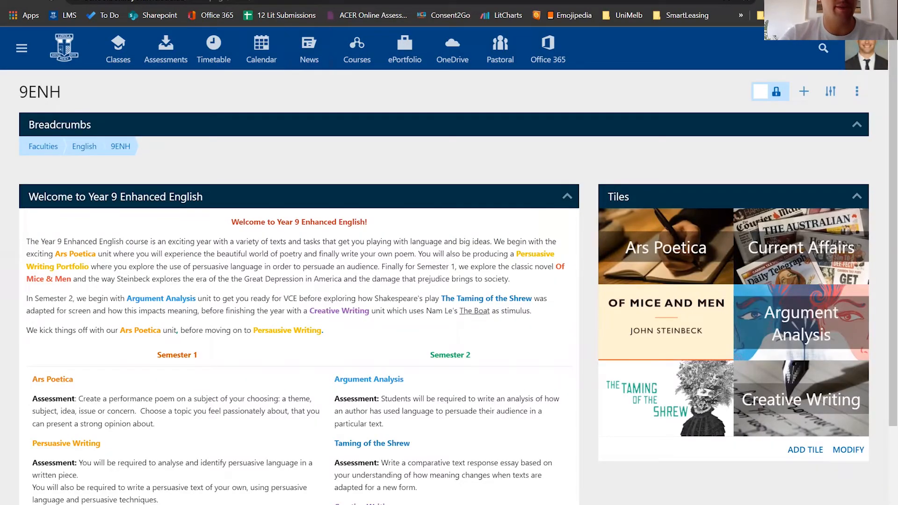
pyautogui.hotkey('ctrl', 't')
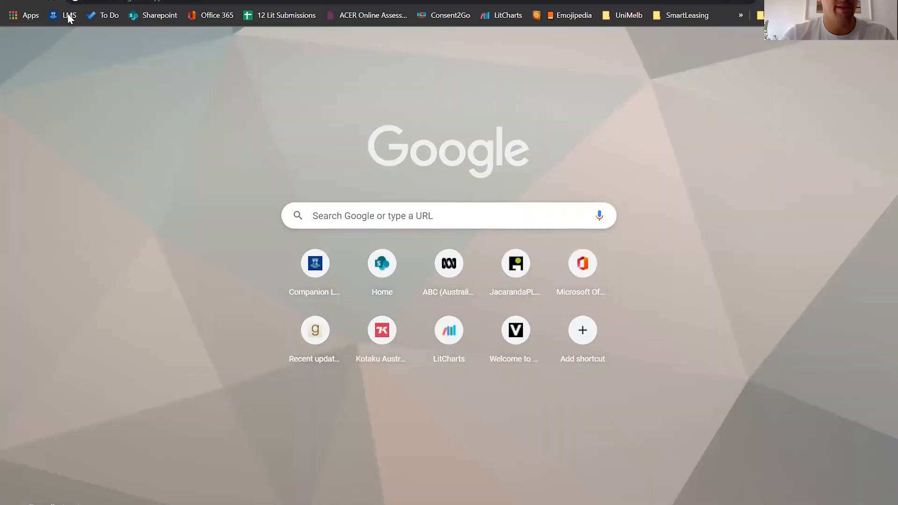
pyautogui.click(69, 15)
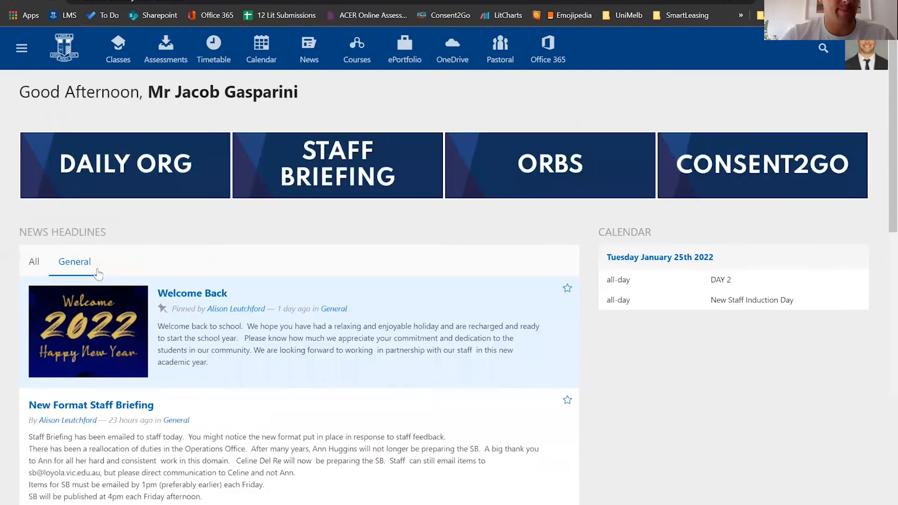
pyautogui.click(19, 57)
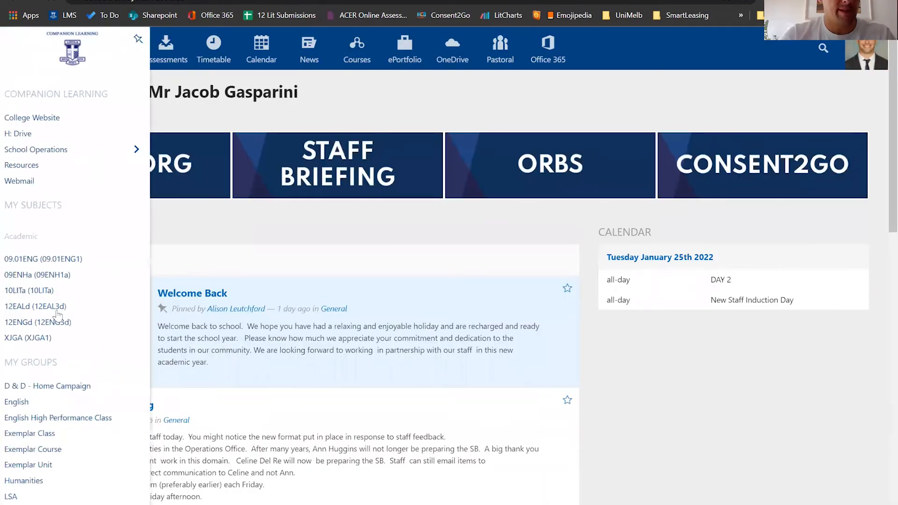
pyautogui.click(41, 281)
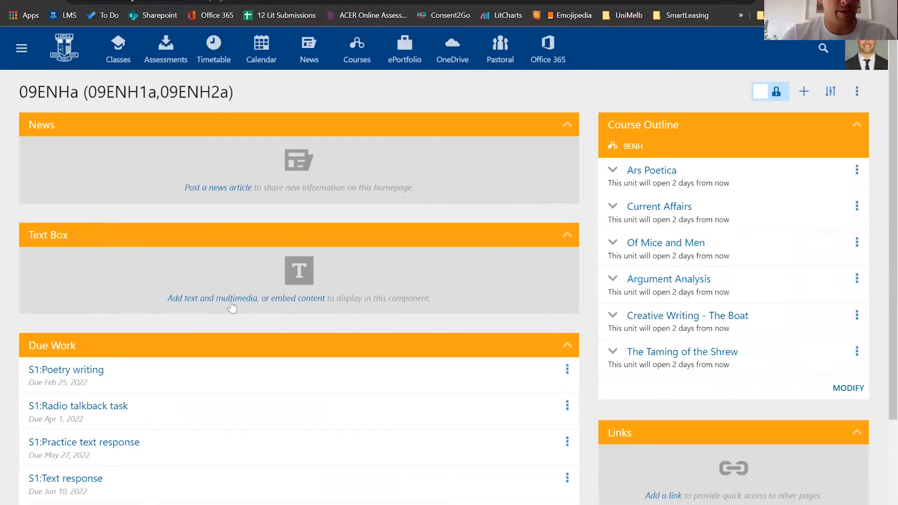
# - Create a text box titled "Welcome to Year 9 Enhanced English" in the class page's empty Text Box component
pyautogui.click(230, 301)
pyautogui.write('We')
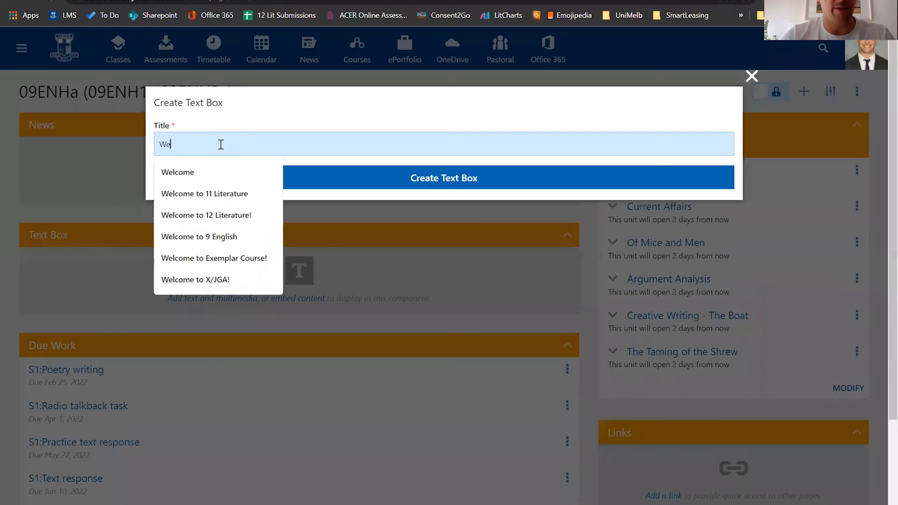
pyautogui.write('lcome to')
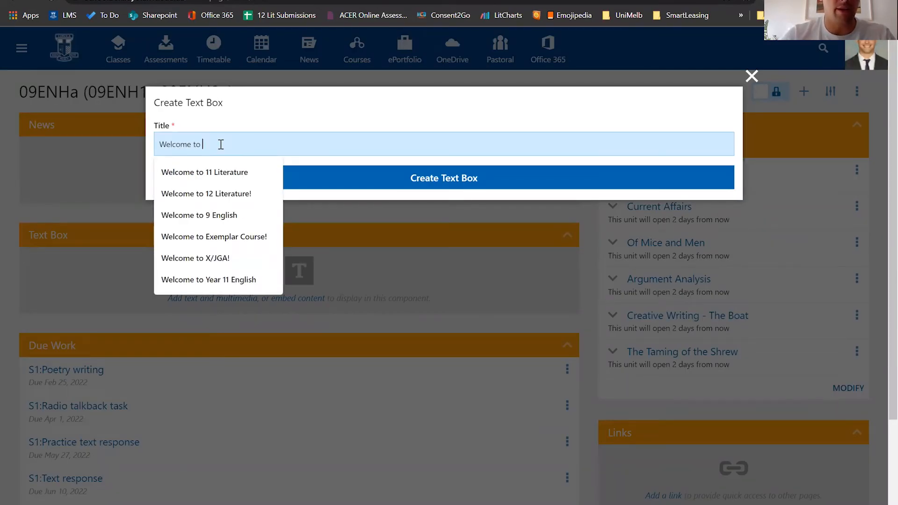
pyautogui.write(' Year 9 Enhanced English')
pyautogui.click(421, 178)
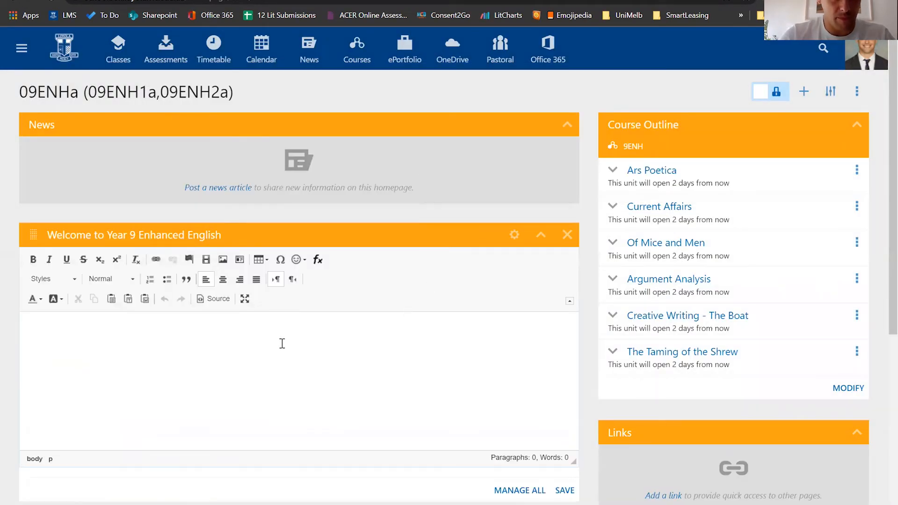
# - Paste the copied HTML into the welcome text box's source view, return to the formatted view and save the text
pyautogui.scroll(-1, 295, 330)
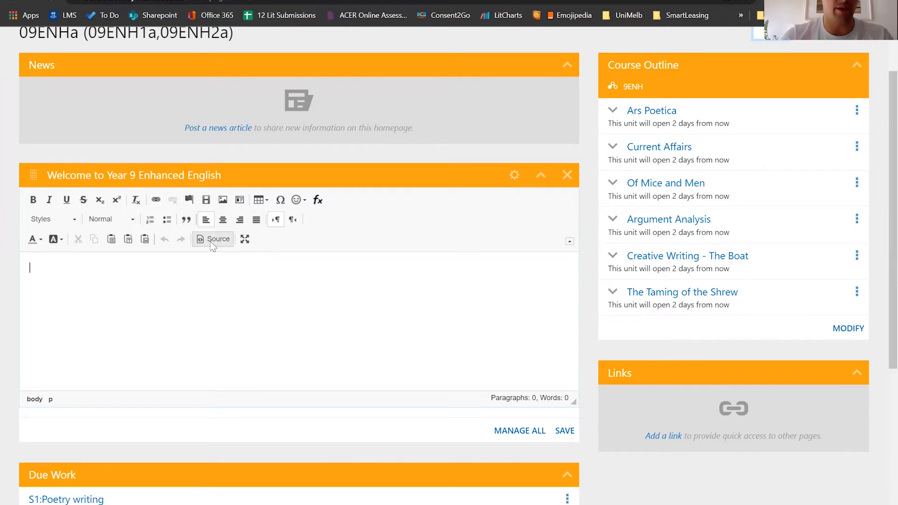
pyautogui.click(211, 244)
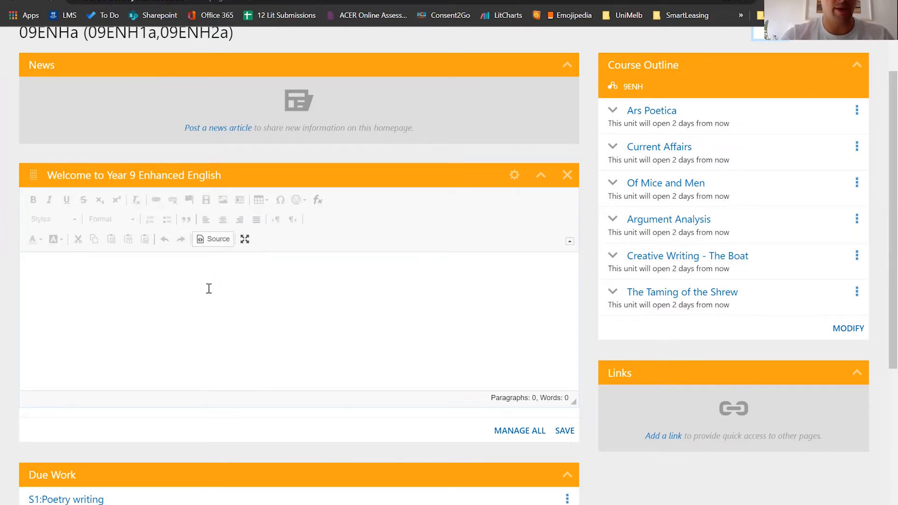
pyautogui.hotkey('ctrl', 'v')
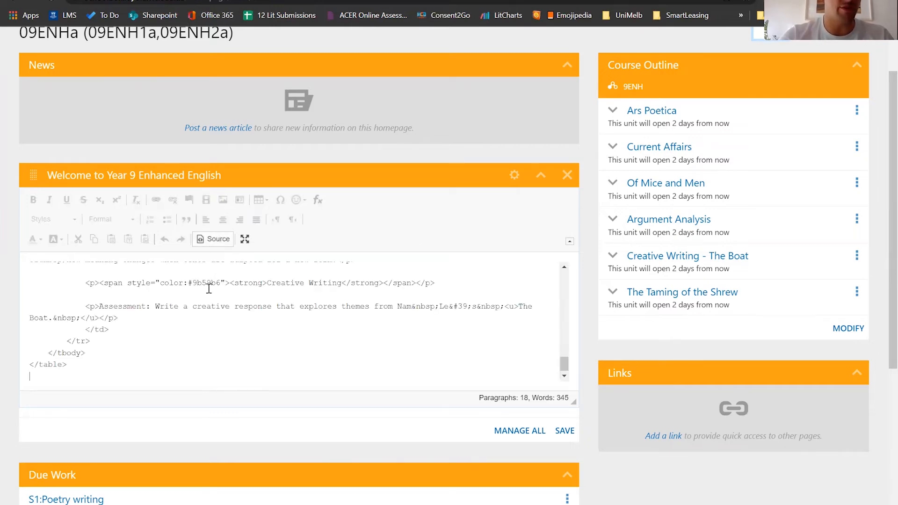
pyautogui.click(213, 240)
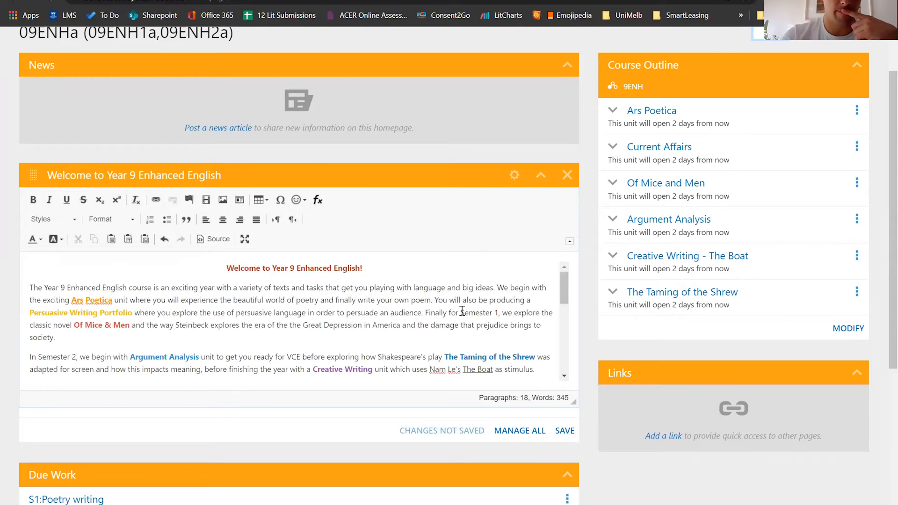
pyautogui.click(562, 431)
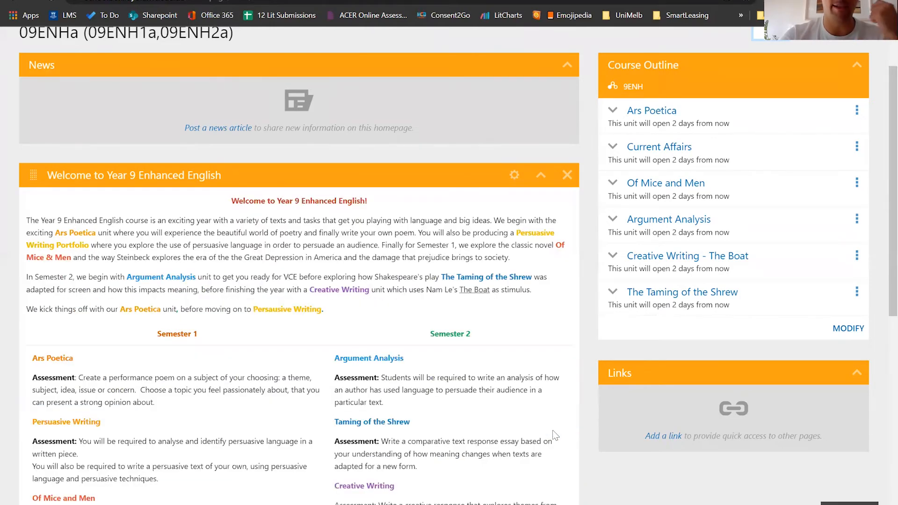
# - Review the saved welcome text's introduction and semester assessment table, and look at the tiles on the 9ENH course page
pyautogui.scroll(-4, 568, 411)
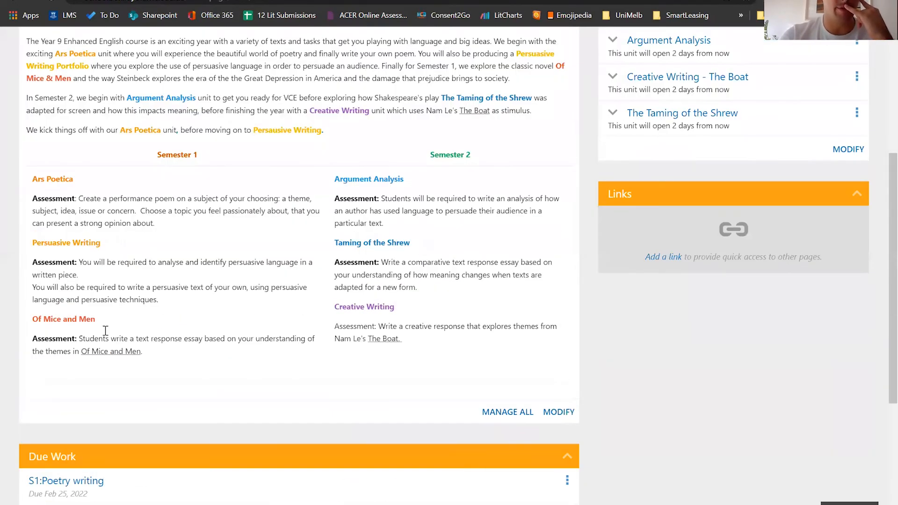
pyautogui.scroll(1, 106, 332)
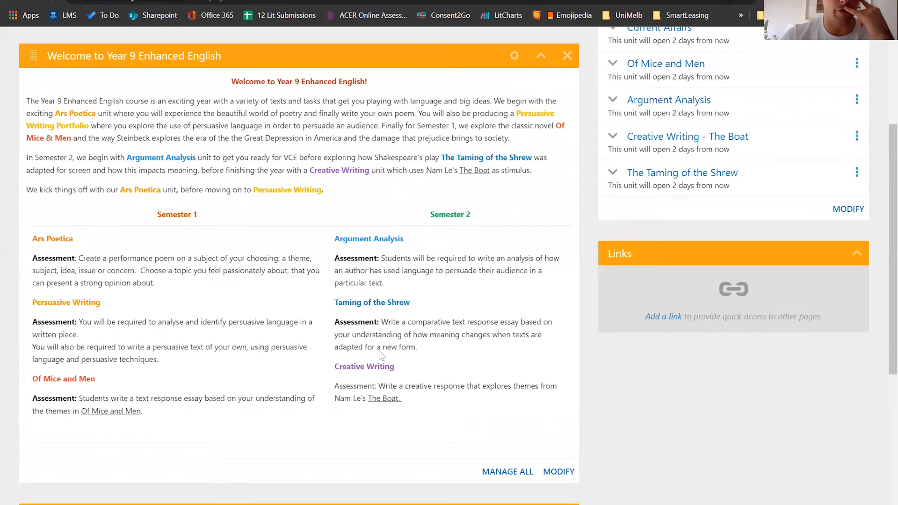
pyautogui.moveTo(162, 216); pyautogui.dragTo(157, 284)
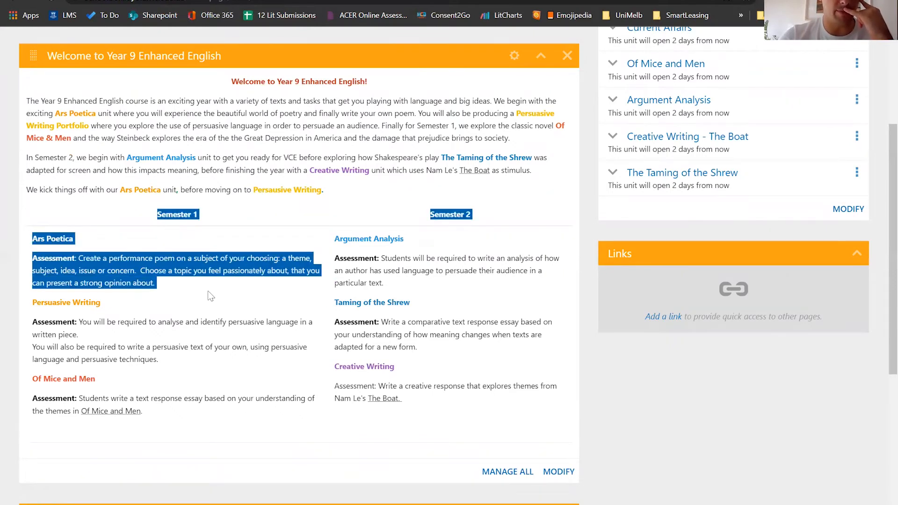
pyautogui.click(83, 254)
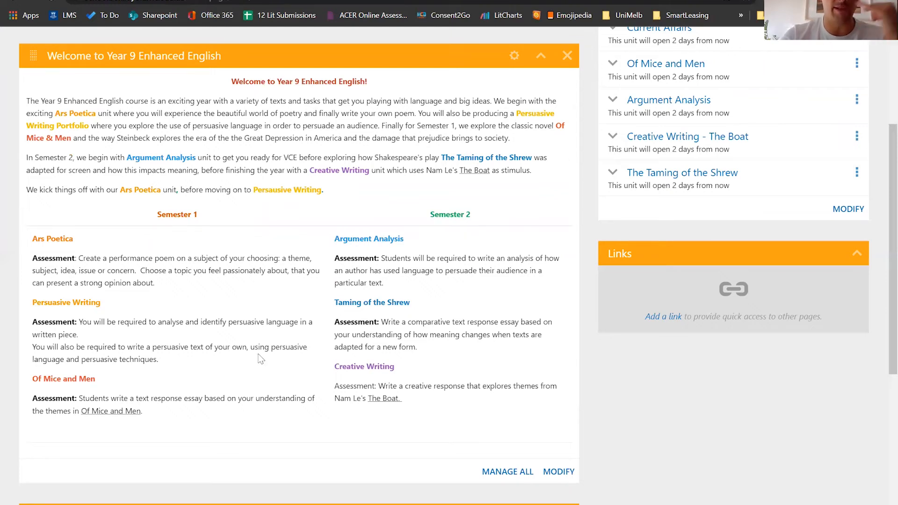
pyautogui.doubleClick(347, 384)
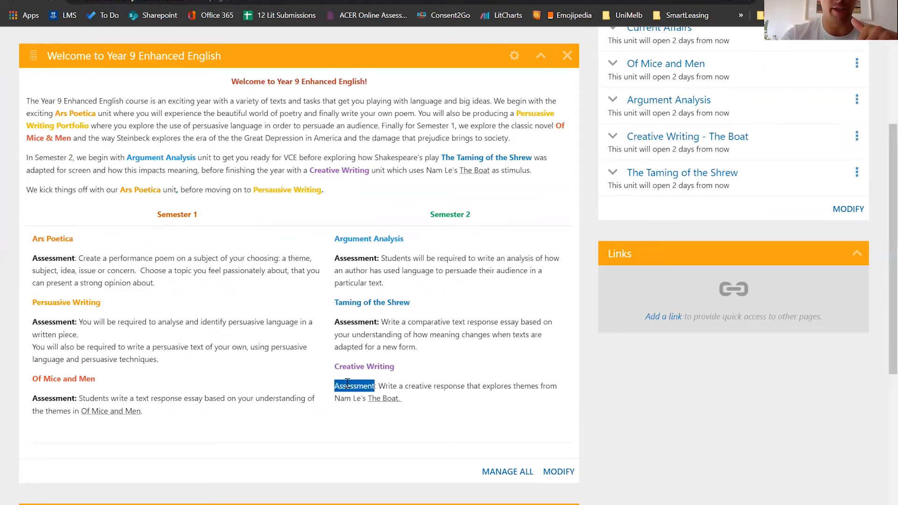
pyautogui.click(425, 408)
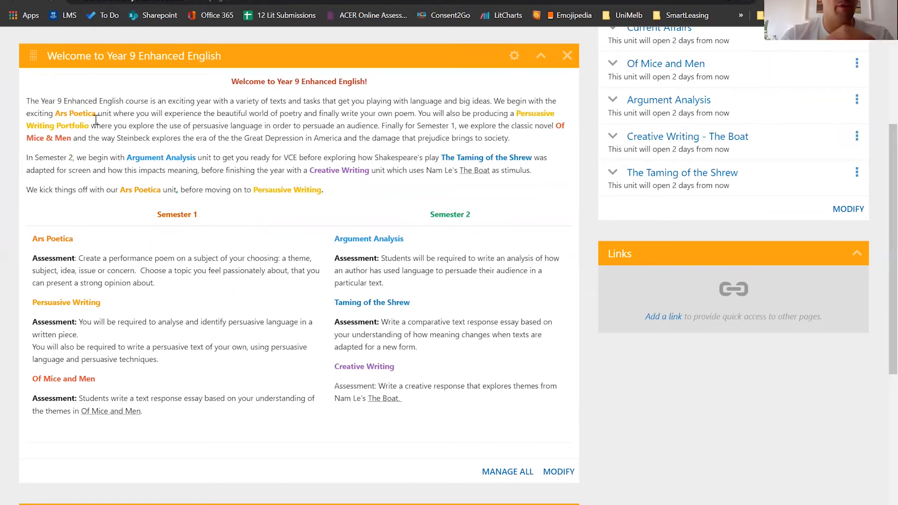
pyautogui.moveTo(28, 101); pyautogui.dragTo(362, 193)
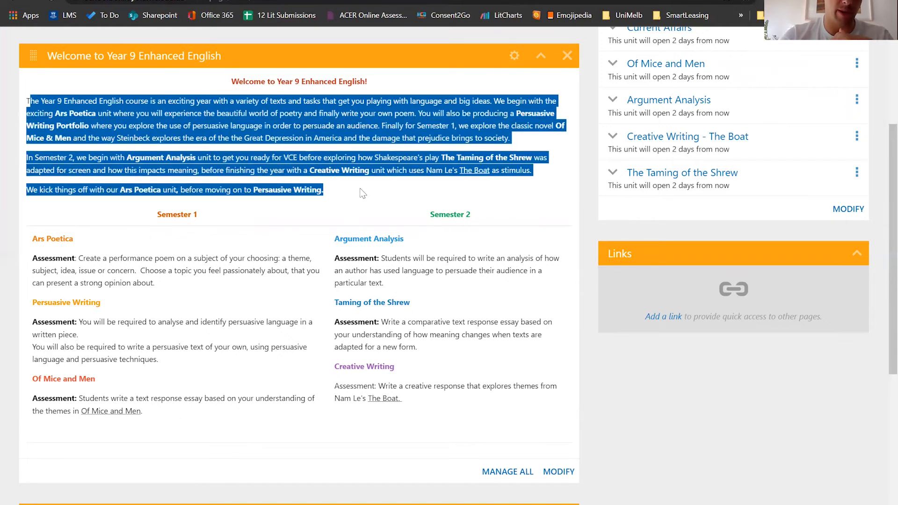
pyautogui.click(349, 228)
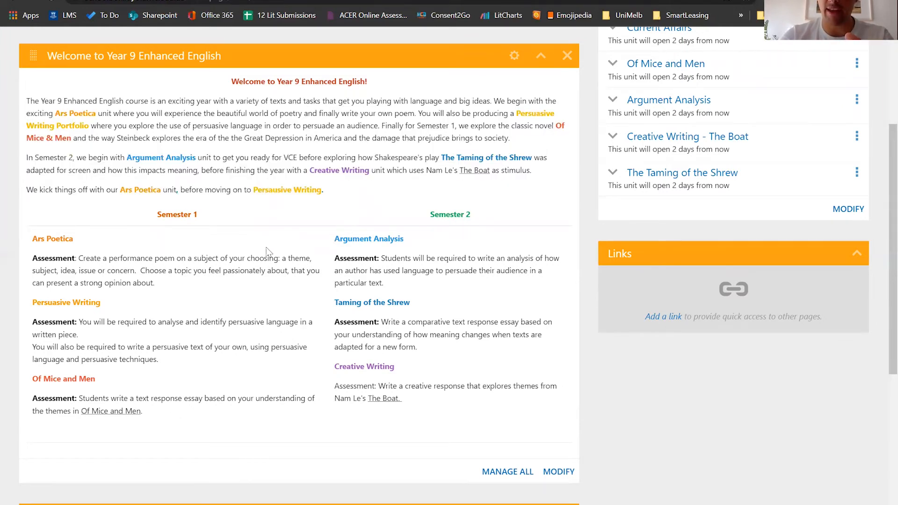
pyautogui.scroll(1, 322, 306)
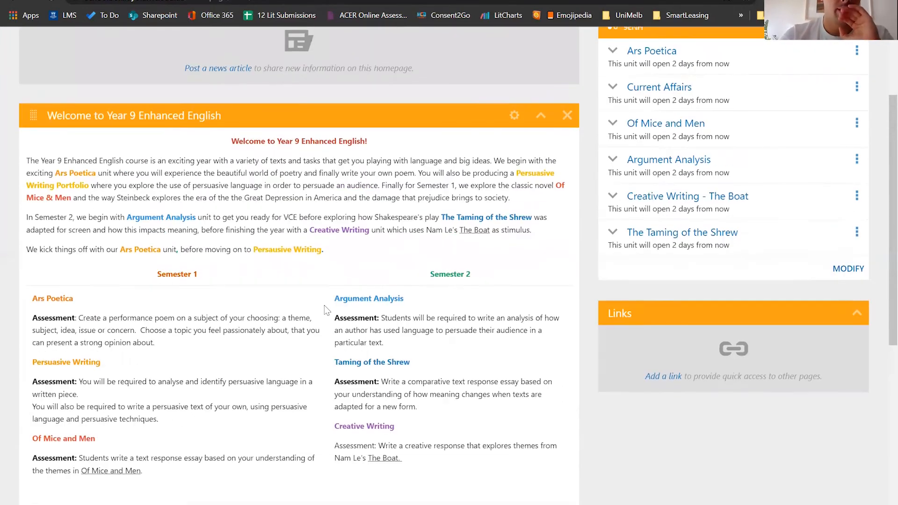
pyautogui.scroll(1, 326, 310)
pyautogui.scroll(-4, 328, 311)
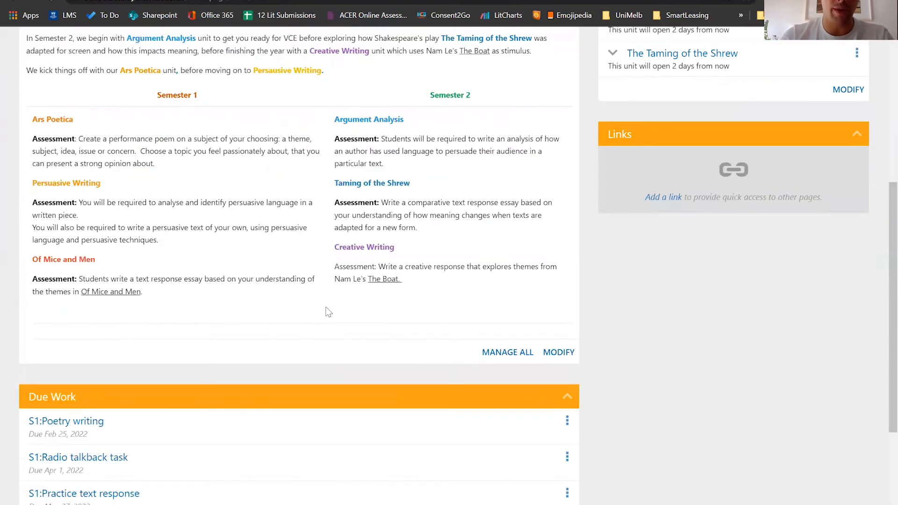
pyautogui.scroll(5, 329, 312)
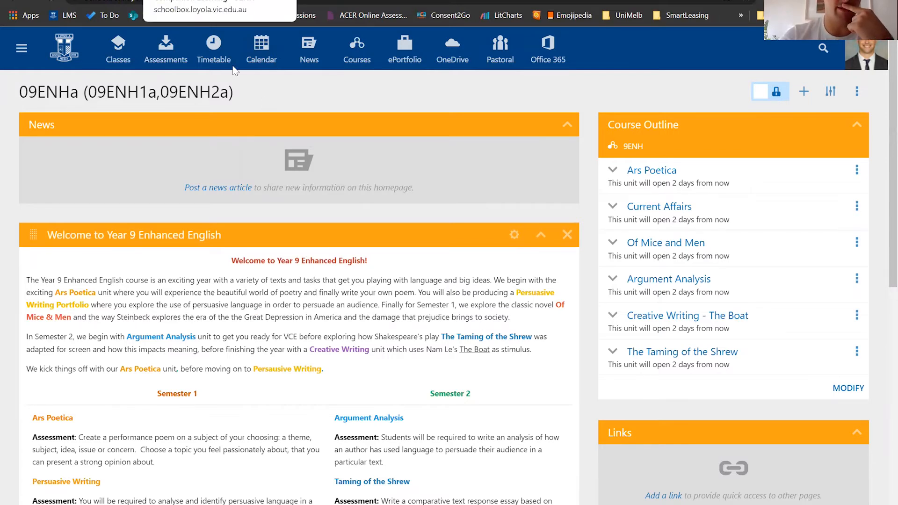
pyautogui.click(201, 1)
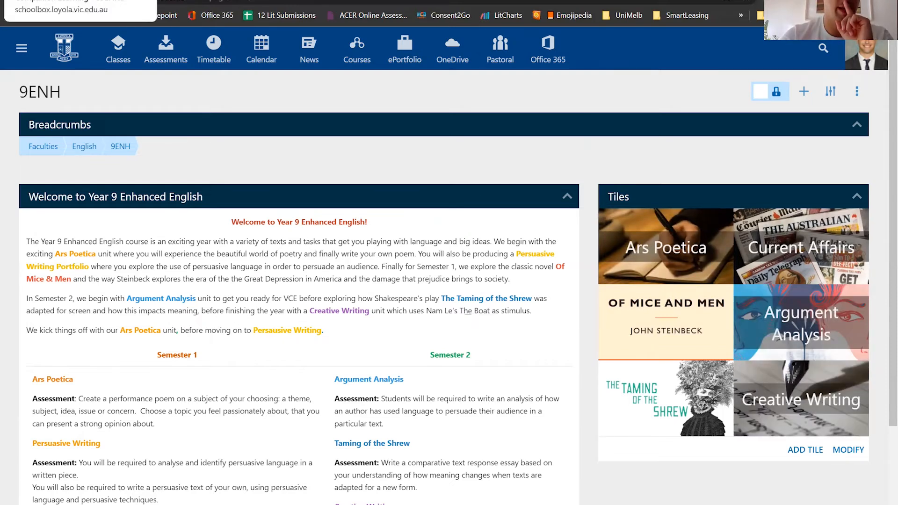
pyautogui.click(51, 0)
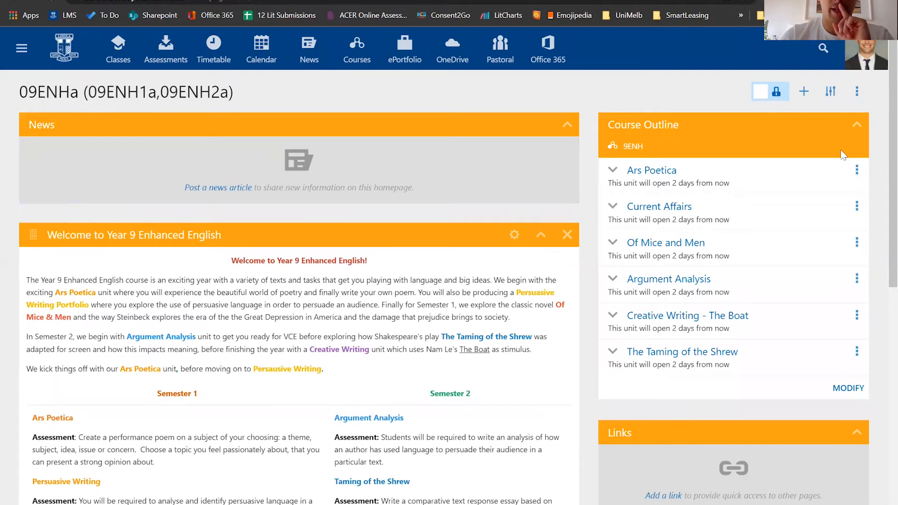
# - Add a Tiles component to the class page, unlock the layout and move the component above the Course Outline
pyautogui.click(803, 94)
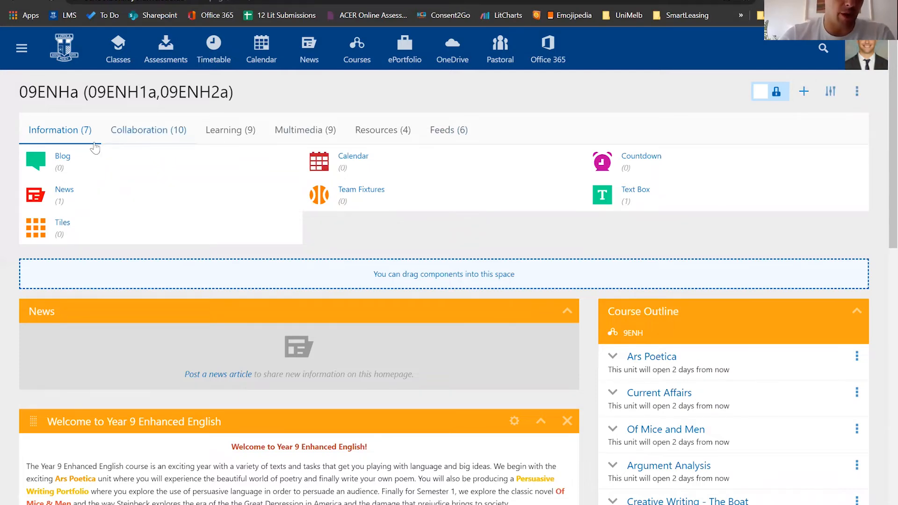
pyautogui.moveTo(56, 240); pyautogui.dragTo(234, 274)
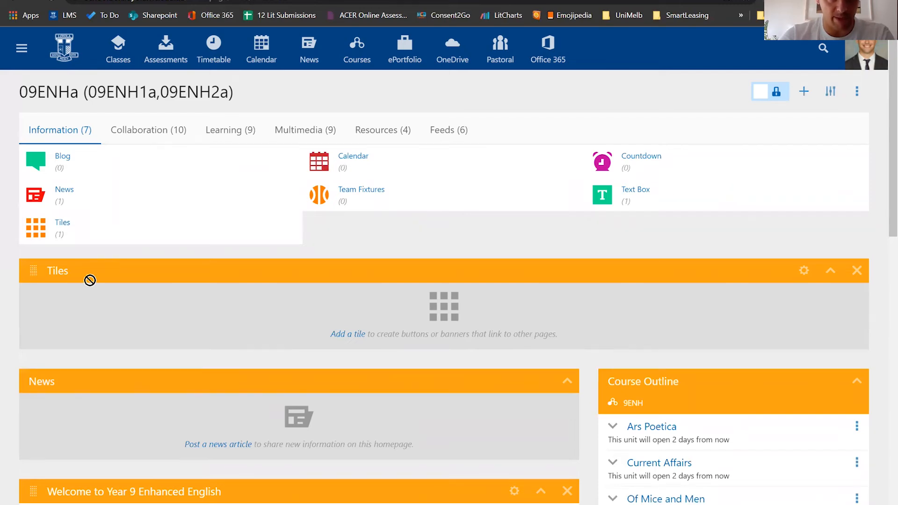
pyautogui.click(777, 92)
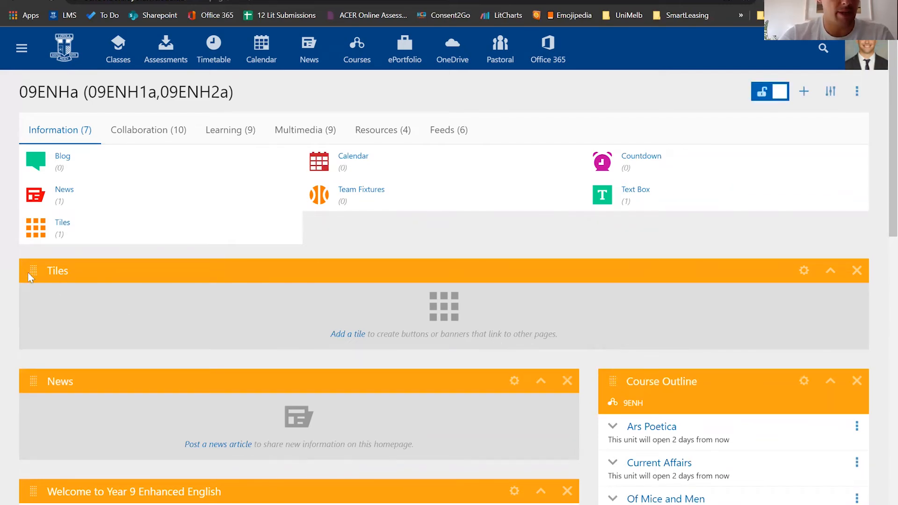
pyautogui.moveTo(29, 272); pyautogui.dragTo(653, 344)
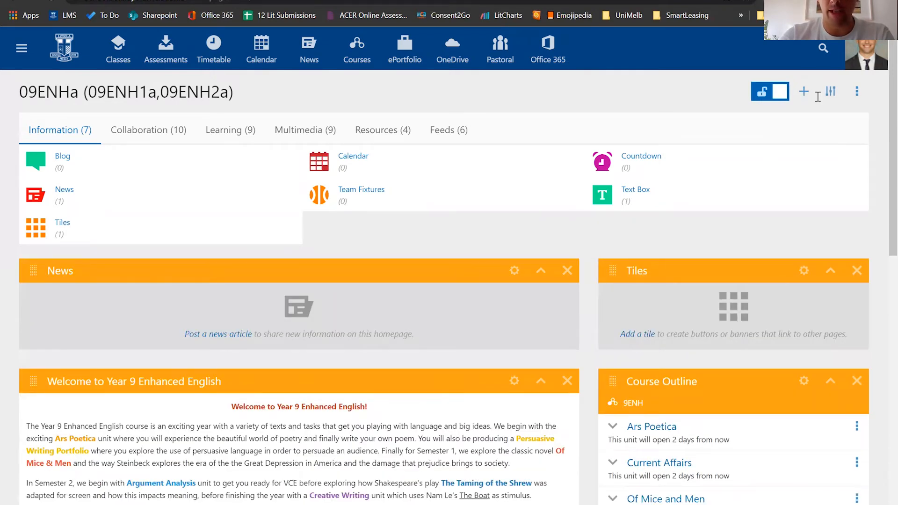
pyautogui.click(804, 92)
pyautogui.click(806, 93)
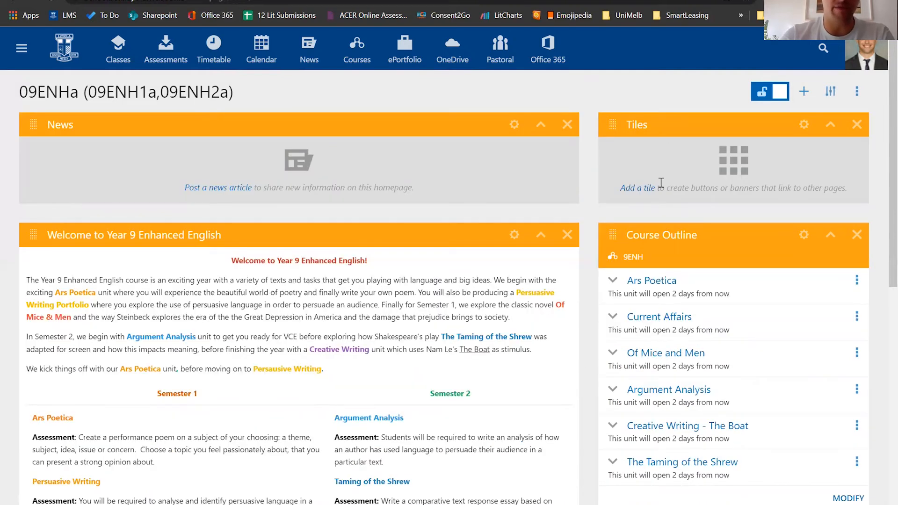
# - Open the Tiles component's settings and browse for its source from the Home level of the resources
pyautogui.click(804, 126)
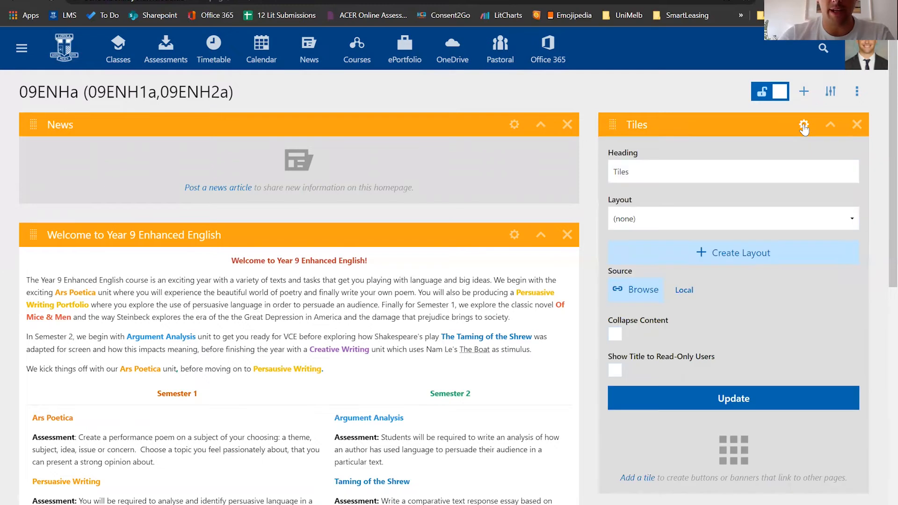
pyautogui.doubleClick(633, 273)
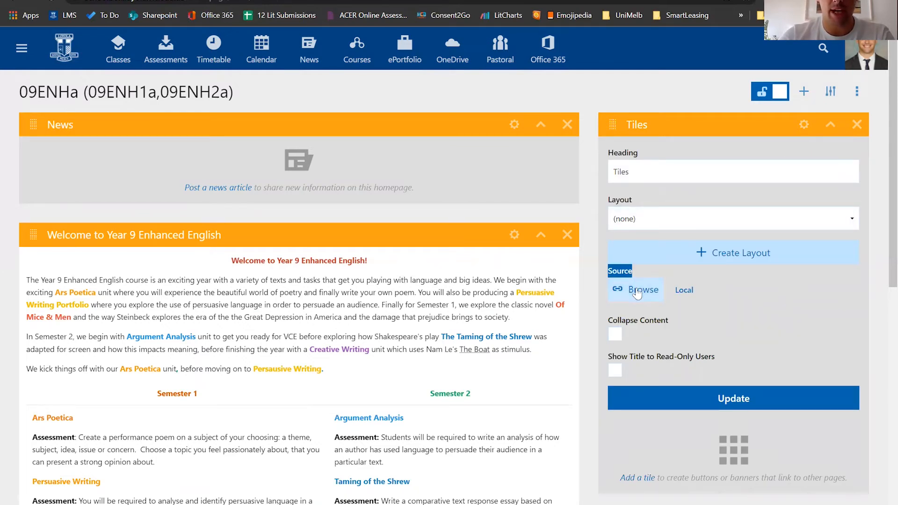
pyautogui.click(637, 290)
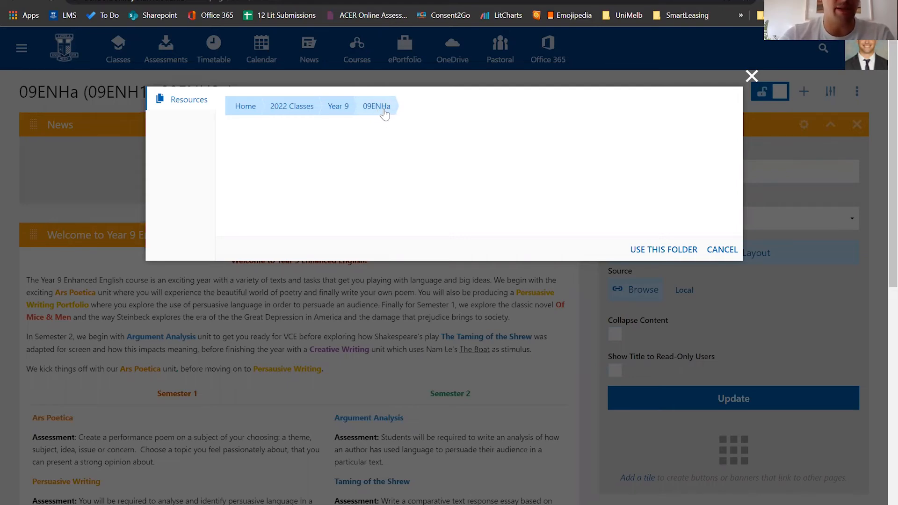
pyautogui.click(245, 107)
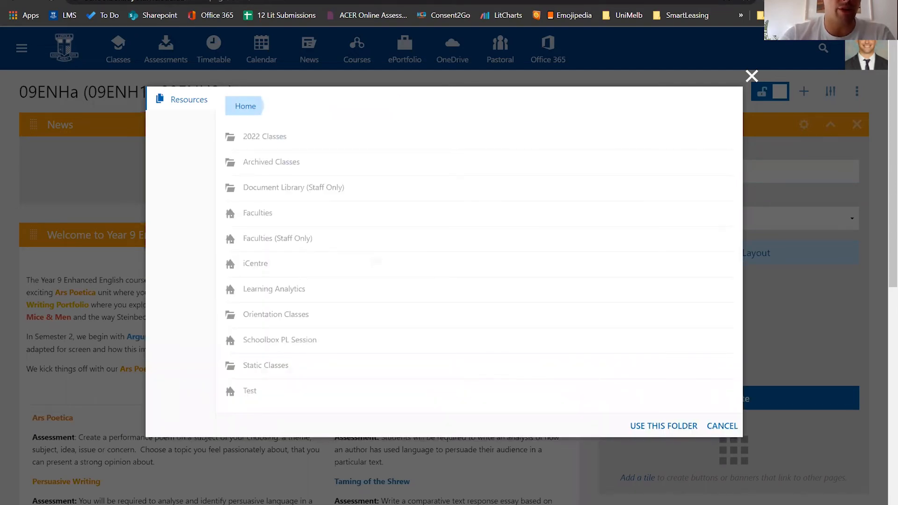
# - Check the 9ENH course page's name and its breadcrumb path for locating the tiles' source
pyautogui.click(210, 1)
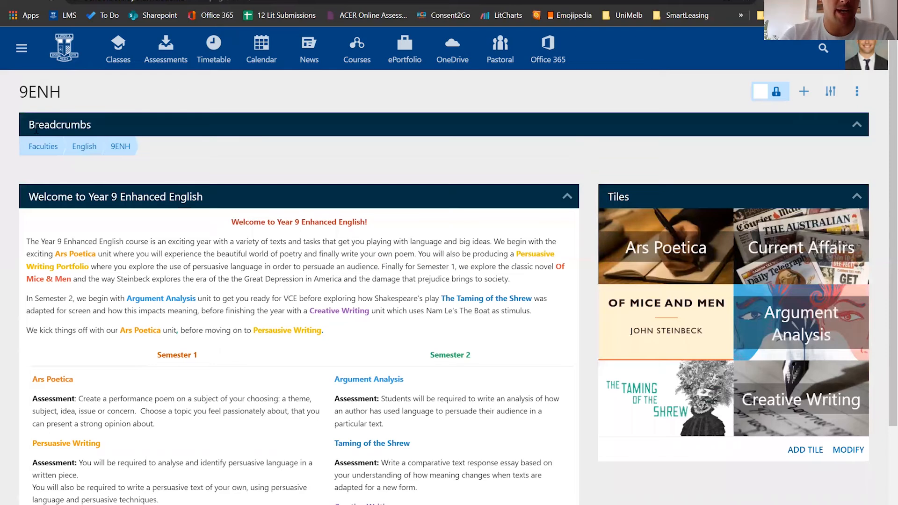
pyautogui.moveTo(28, 125); pyautogui.dragTo(96, 122)
pyautogui.click(96, 124)
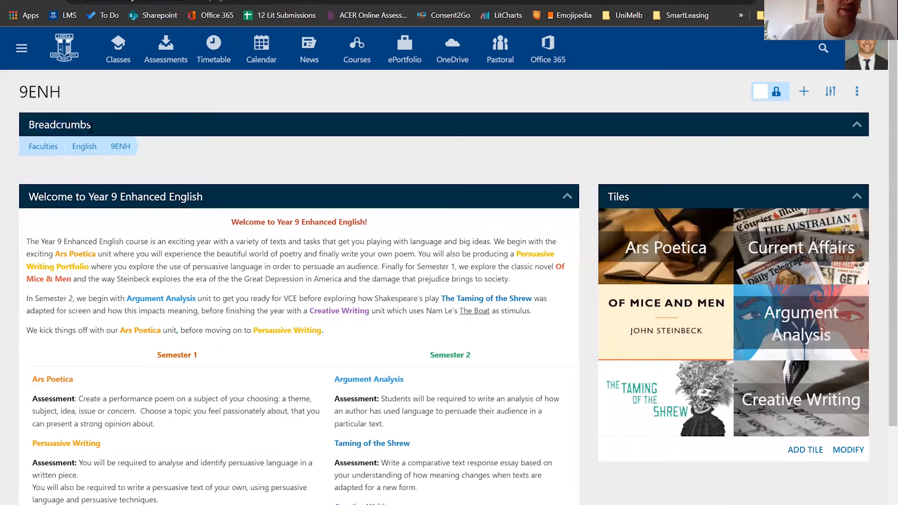
pyautogui.moveTo(23, 93); pyautogui.dragTo(68, 97)
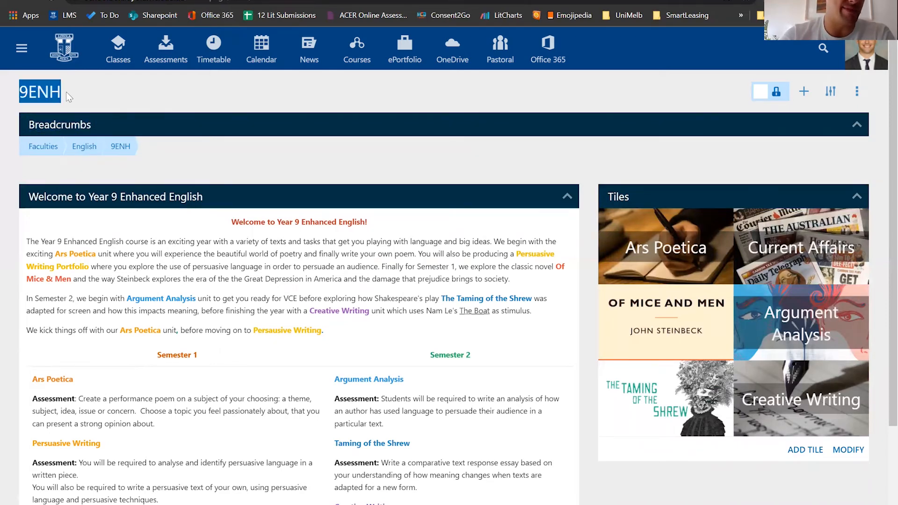
pyautogui.click(158, 138)
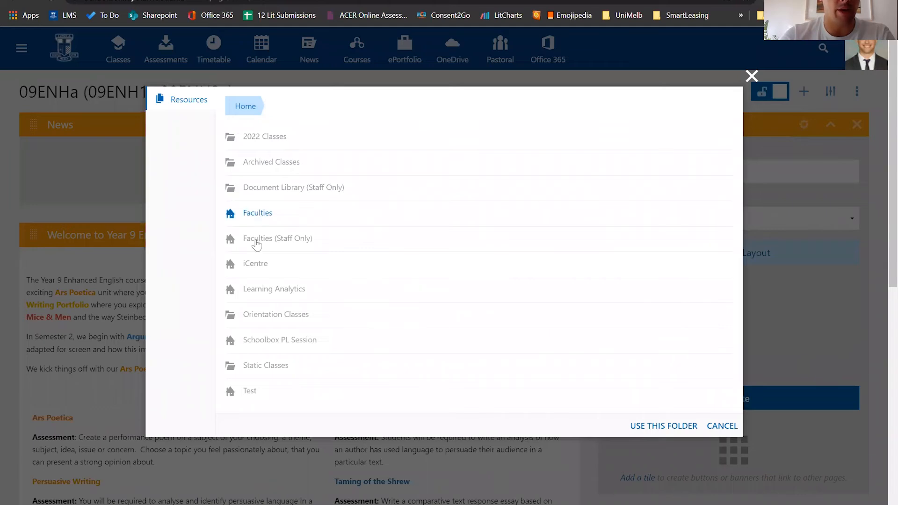
# - Link the Tiles component to Faculties > English > 9ENH with the Tiles layout, update it and check the Ars Poetica tile's page
pyautogui.click(257, 244)
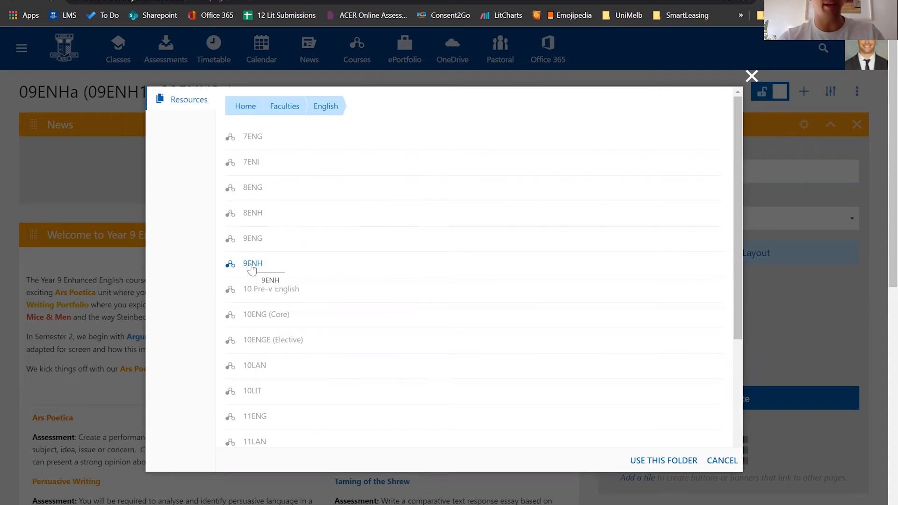
pyautogui.click(252, 266)
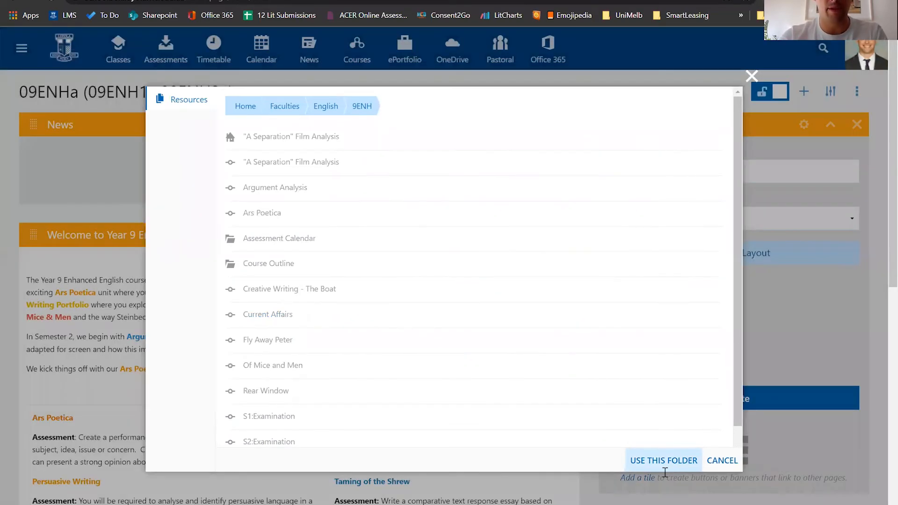
pyautogui.click(667, 461)
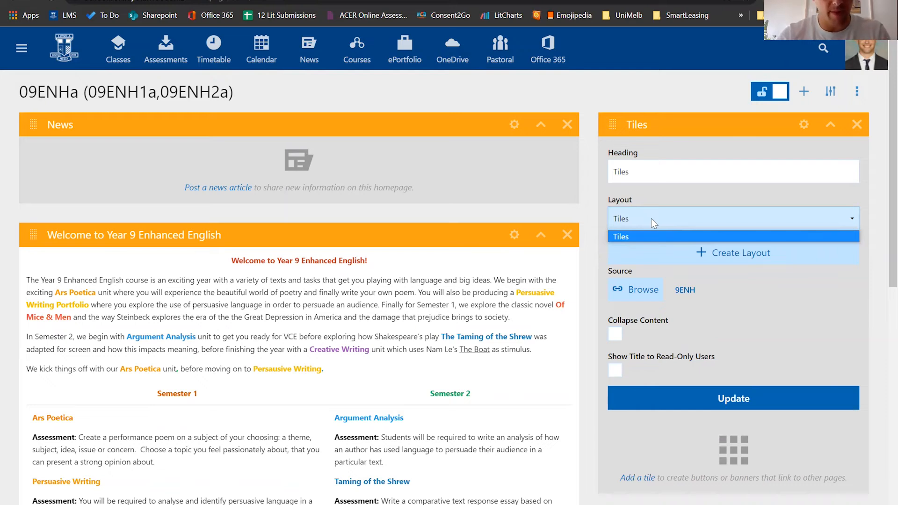
pyautogui.click(672, 268)
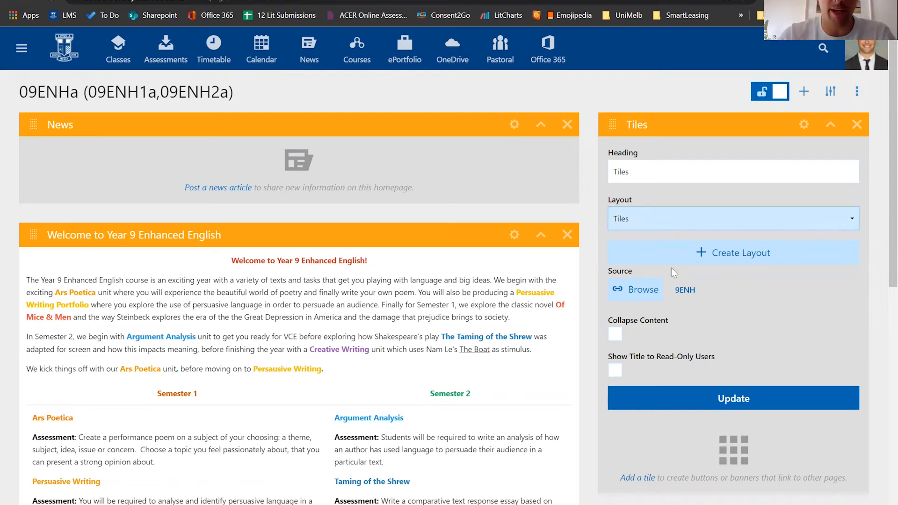
pyautogui.click(729, 405)
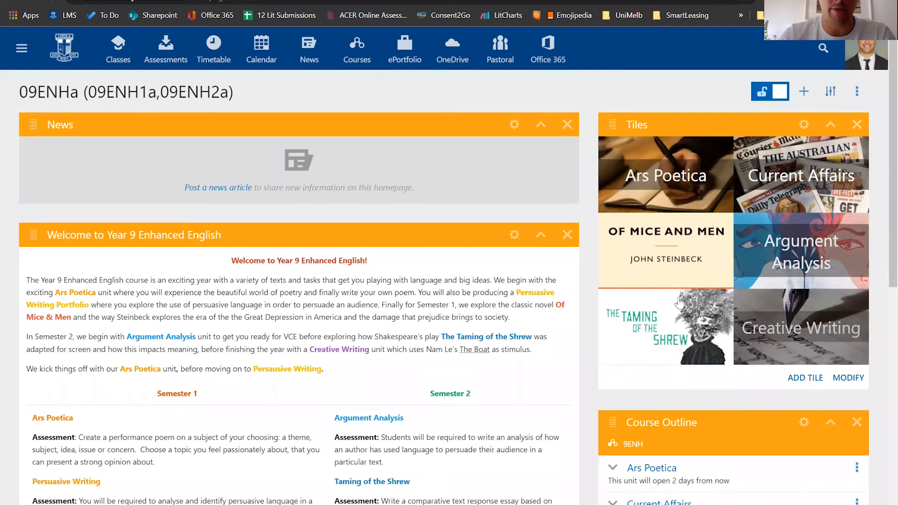
pyautogui.click(664, 183)
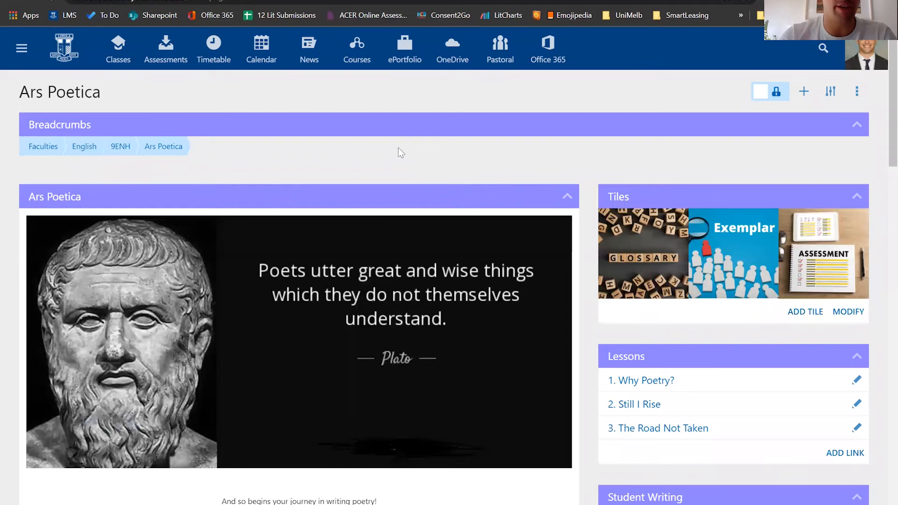
pyautogui.click(236, 0)
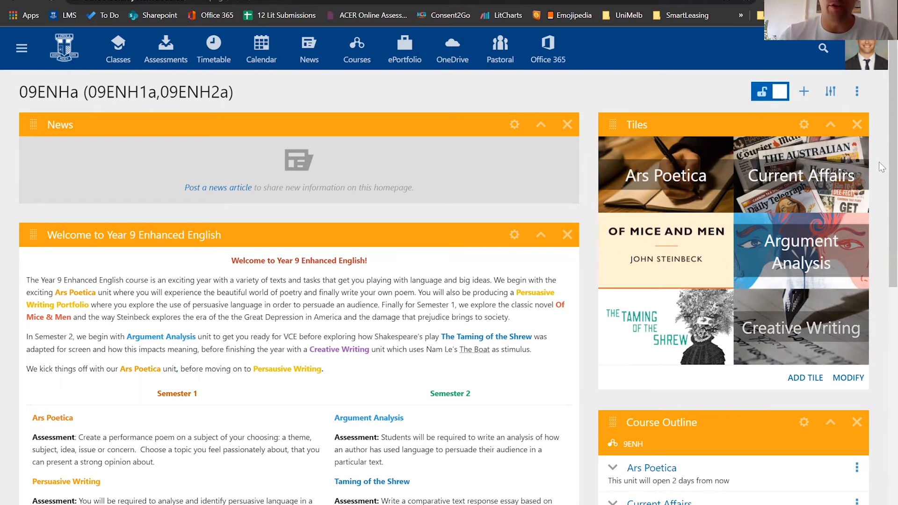
# - Add a new Text Box component to the class page and move it between the Tiles and Course Outline components
pyautogui.click(805, 93)
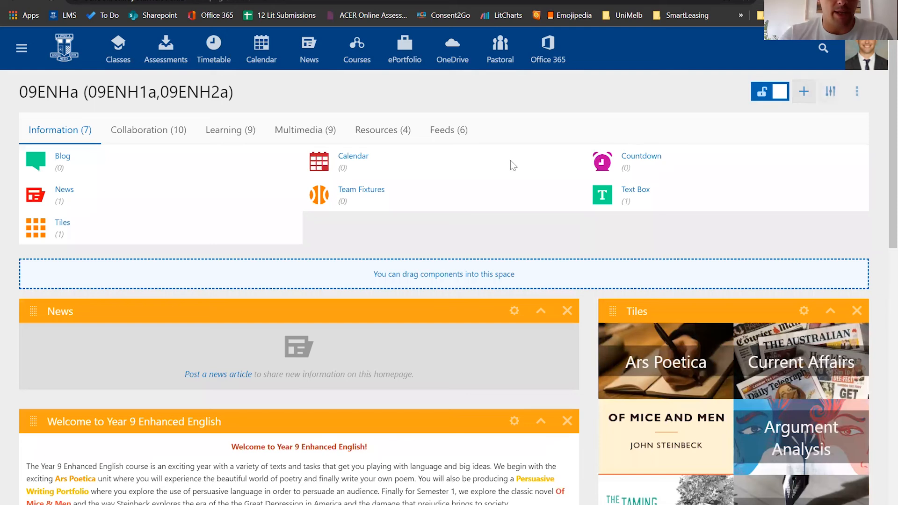
pyautogui.click(634, 196)
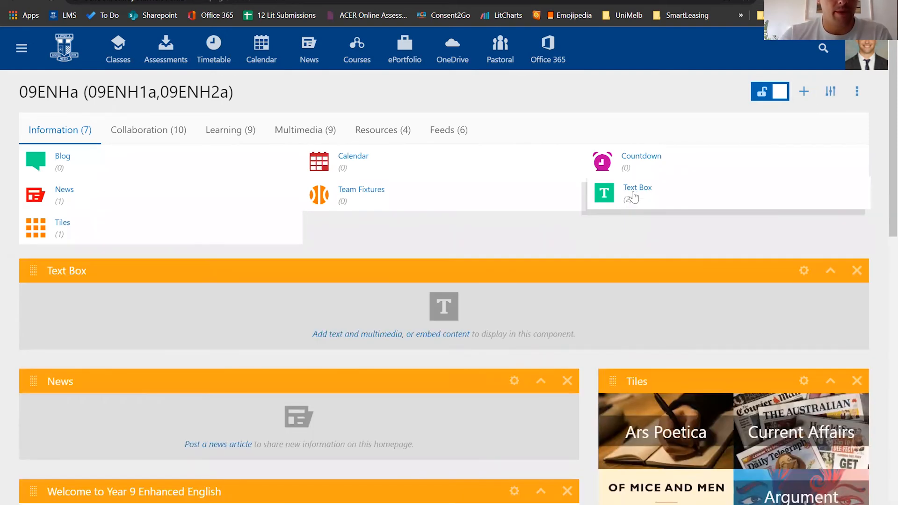
pyautogui.scroll(-2, 634, 196)
pyautogui.scroll(-1, 242, 188)
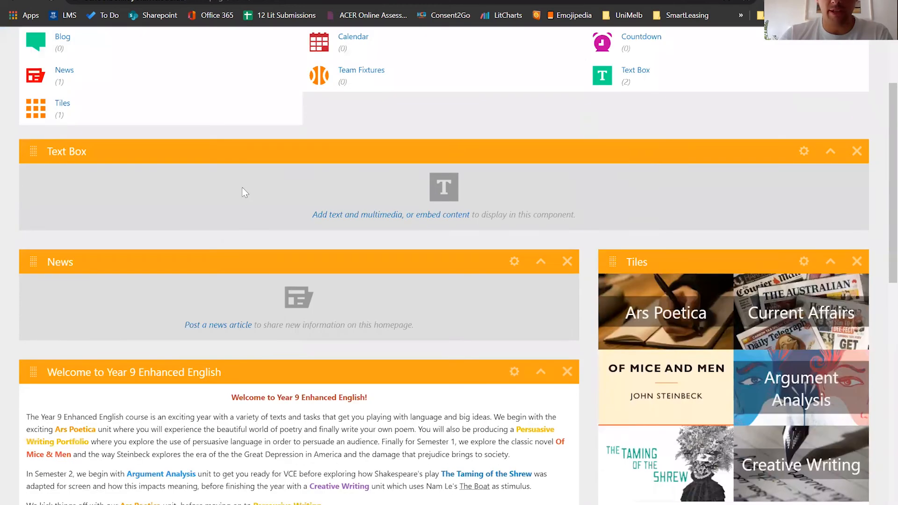
pyautogui.scroll(3, 242, 187)
pyautogui.click(804, 92)
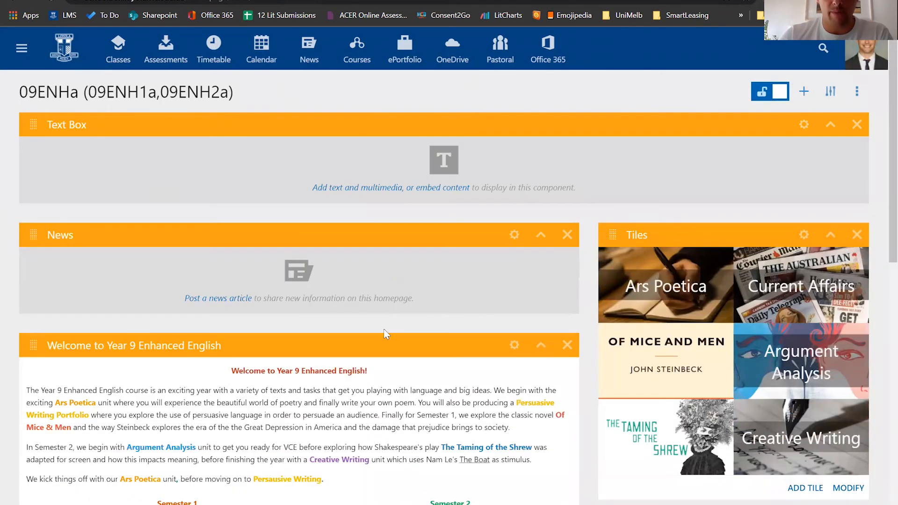
pyautogui.moveTo(651, 470)
pyautogui.mouseDown()
pyautogui.moveTo(658, 473)
pyautogui.moveTo(658, 448)
pyautogui.moveTo(661, 454)
pyautogui.mouseUp()
pyautogui.scroll(-3, 662, 455)
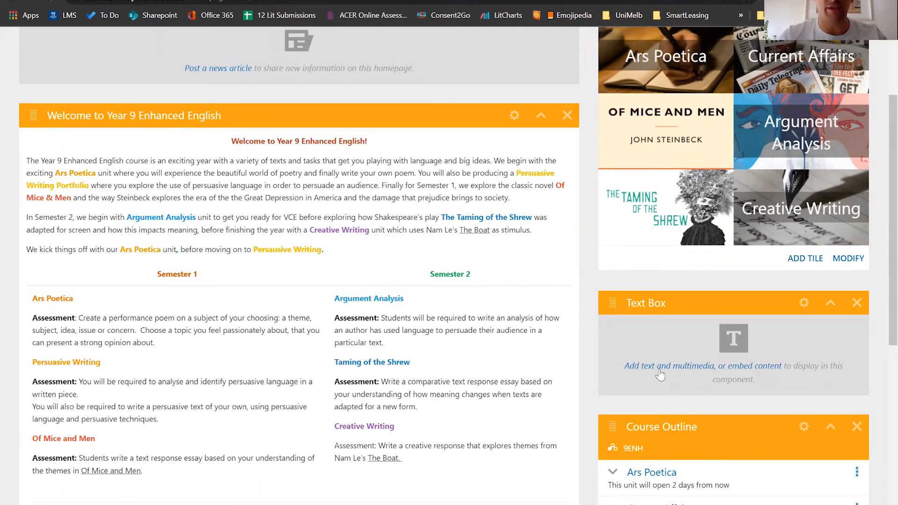
# - Set the new text box's source to the 12ENGd class page under 2022 Classes > Year 12
pyautogui.click(803, 305)
pyautogui.scroll(-2, 697, 290)
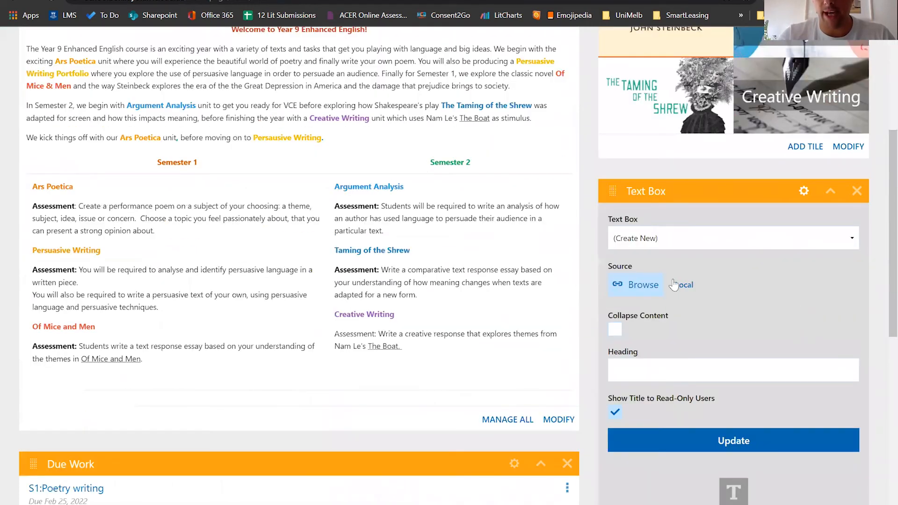
pyautogui.scroll(-1, 655, 271)
pyautogui.click(642, 280)
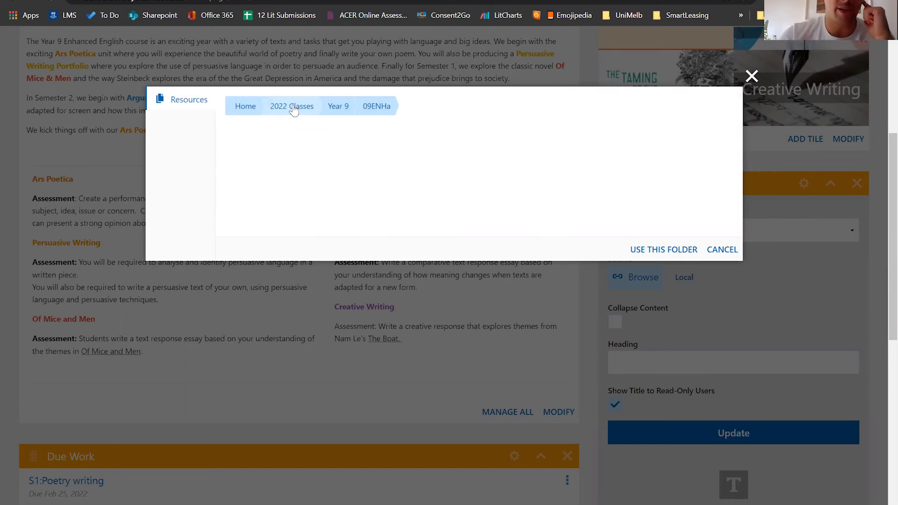
pyautogui.click(292, 107)
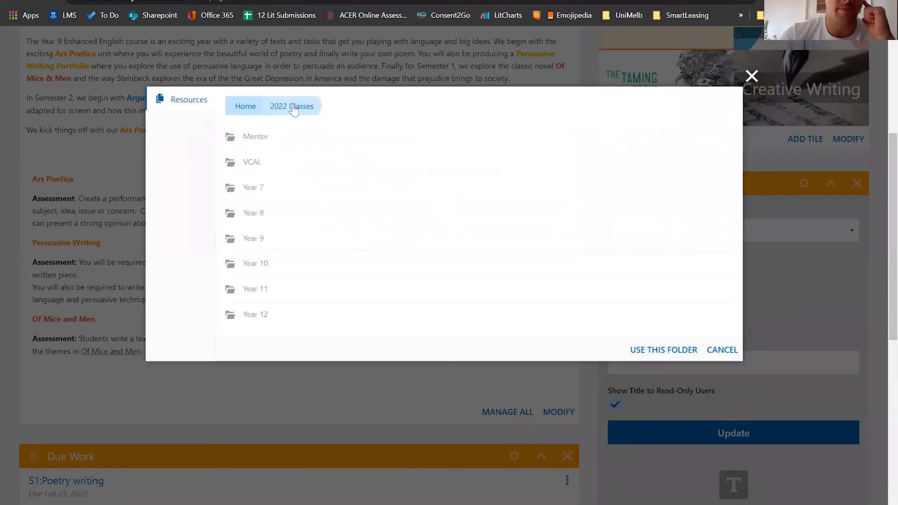
pyautogui.click(258, 316)
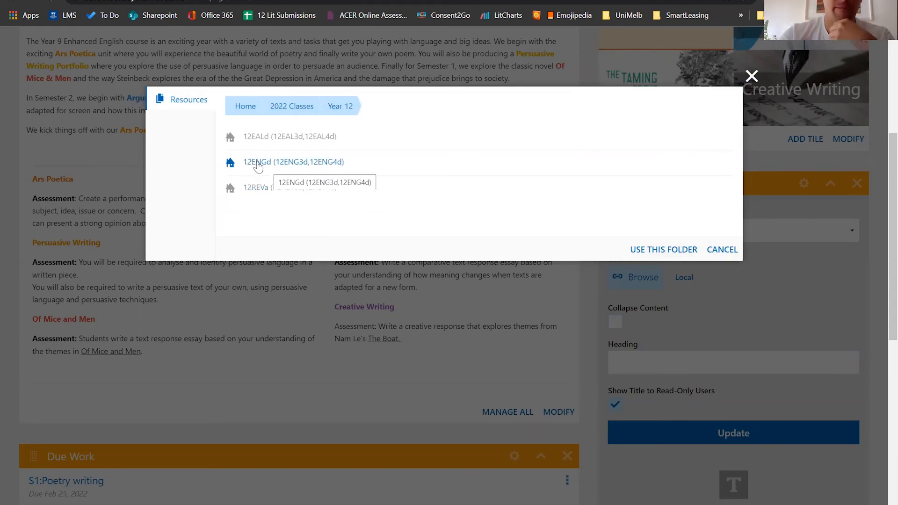
pyautogui.click(258, 165)
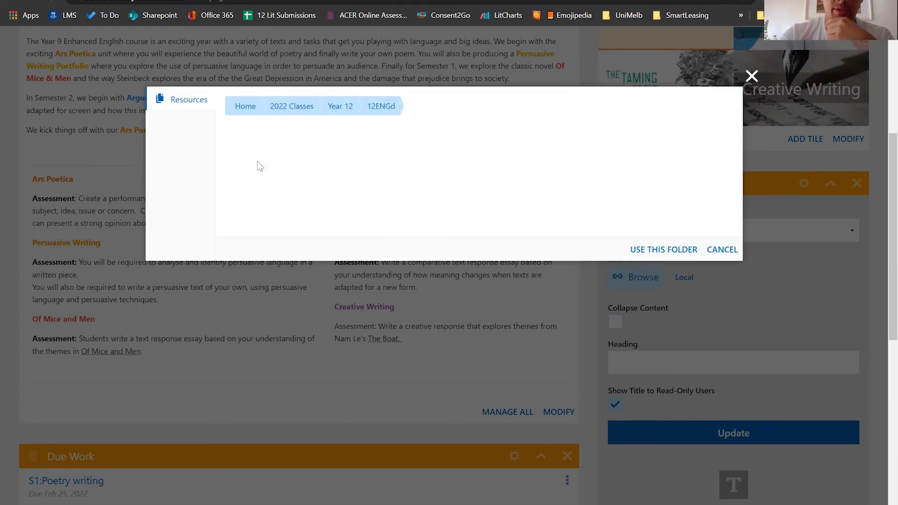
pyautogui.click(643, 257)
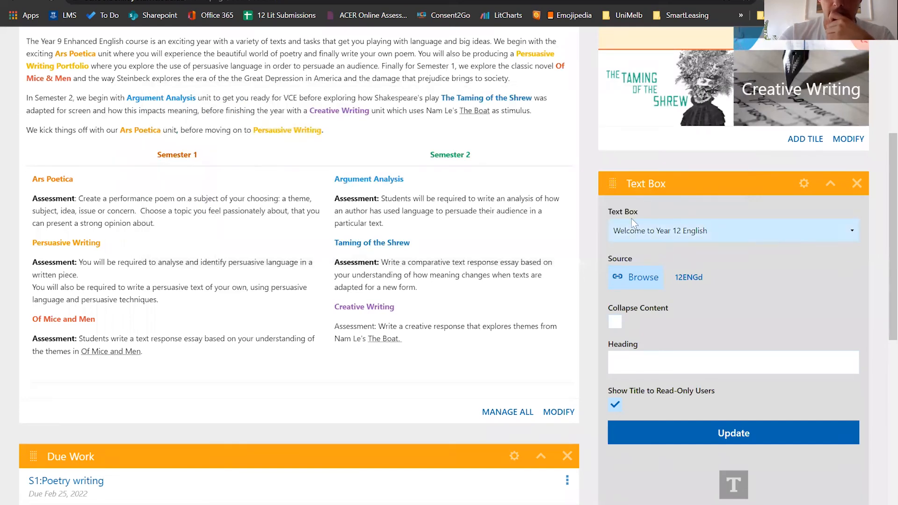
# - Choose "What am I reading?" as the linked text box and update the component
pyautogui.moveTo(609, 214); pyautogui.dragTo(706, 234)
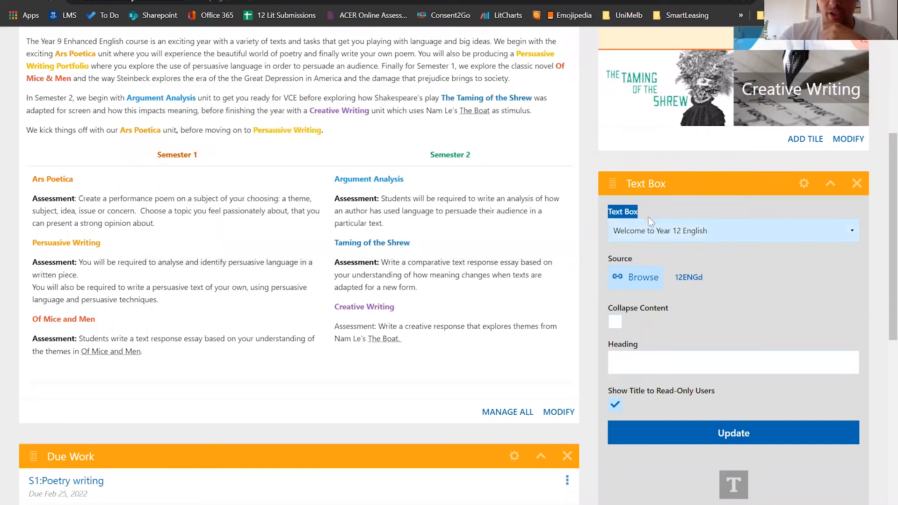
pyautogui.click(707, 234)
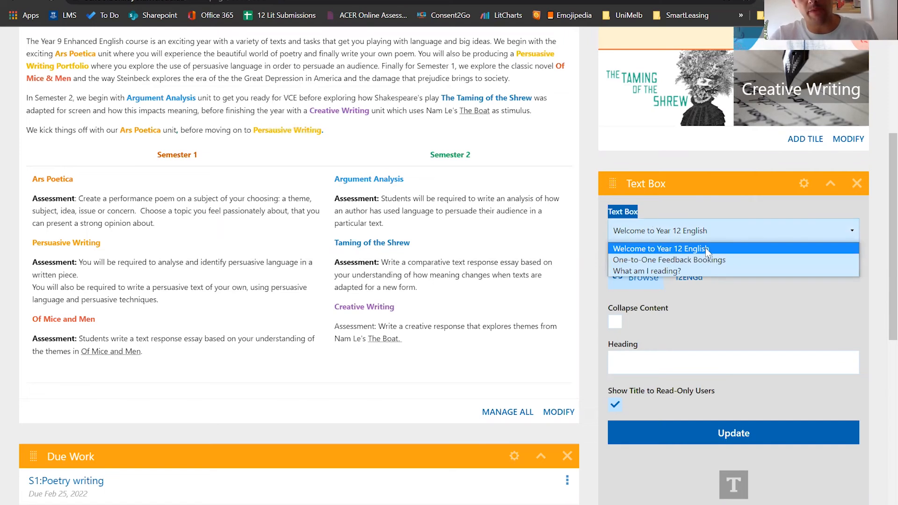
pyautogui.click(699, 271)
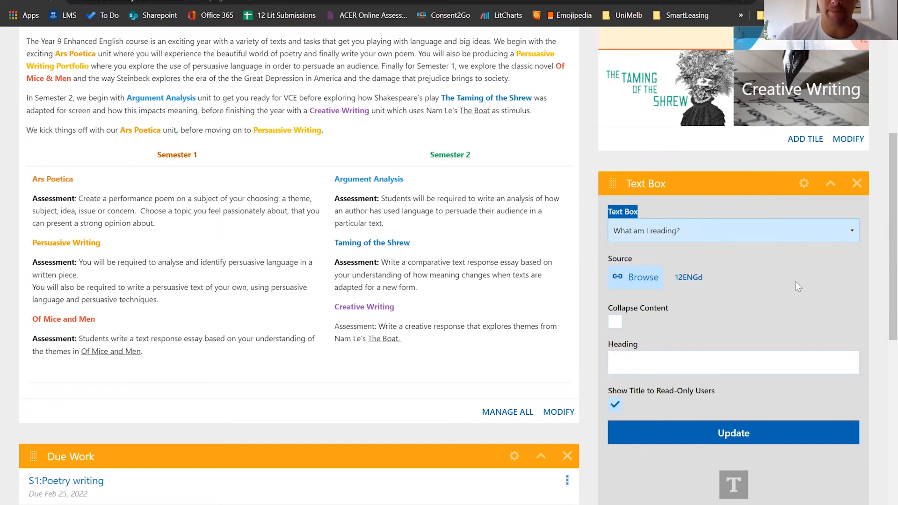
pyautogui.click(752, 435)
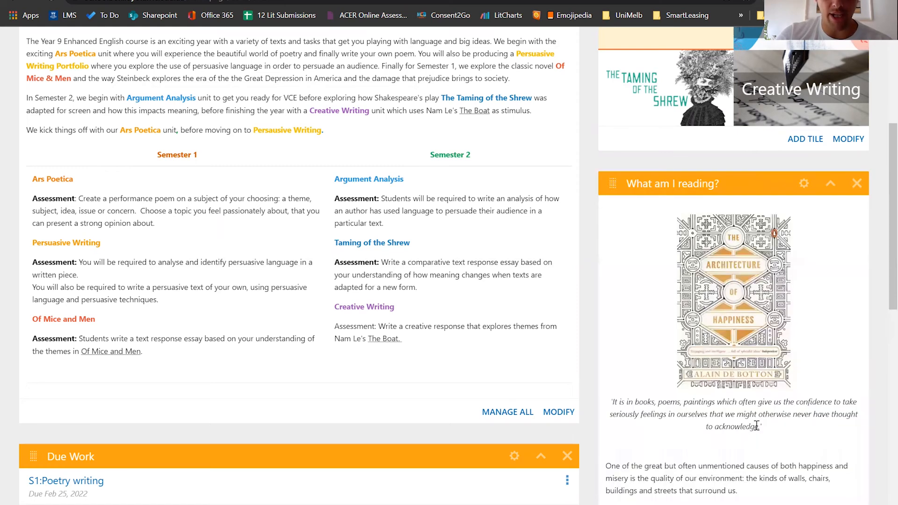
# - Open the "What am I reading?" text box for editing and add the paragraph "HERE IS MY CHANGE" at the end
pyautogui.scroll(-4, 757, 426)
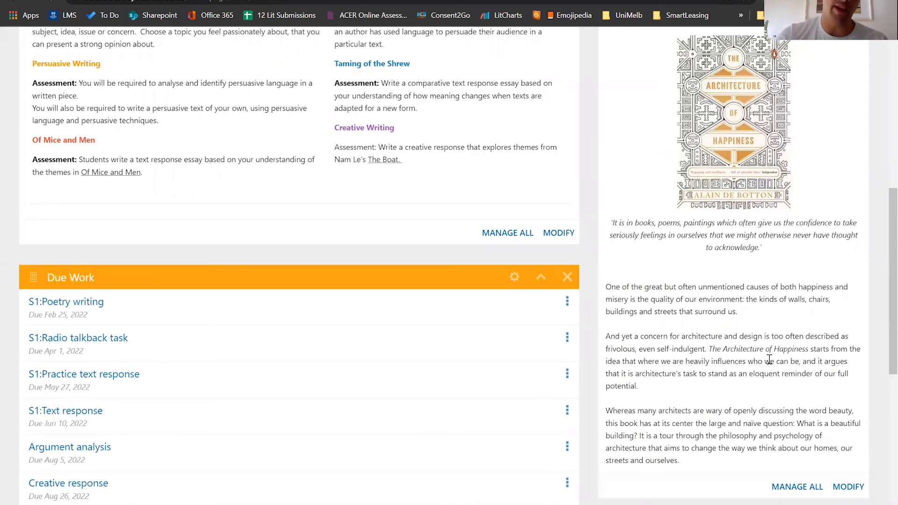
pyautogui.scroll(3, 769, 367)
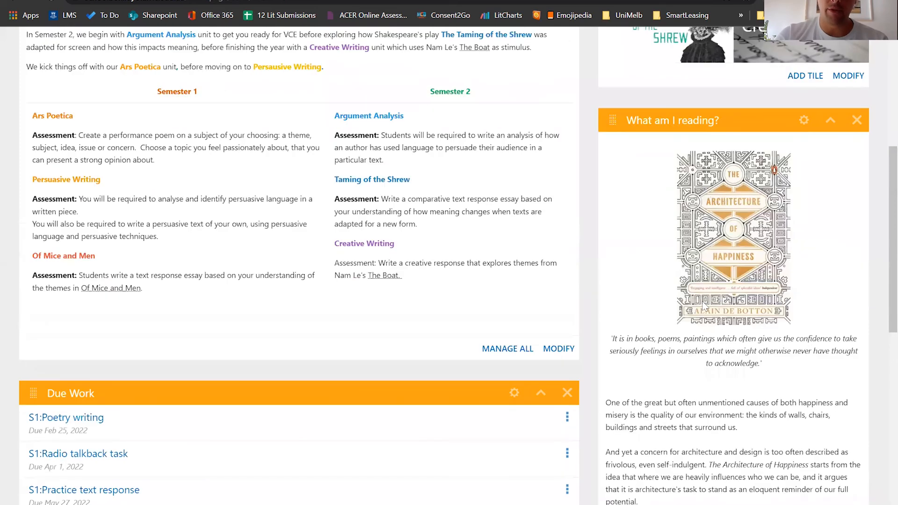
pyautogui.scroll(-2, 707, 284)
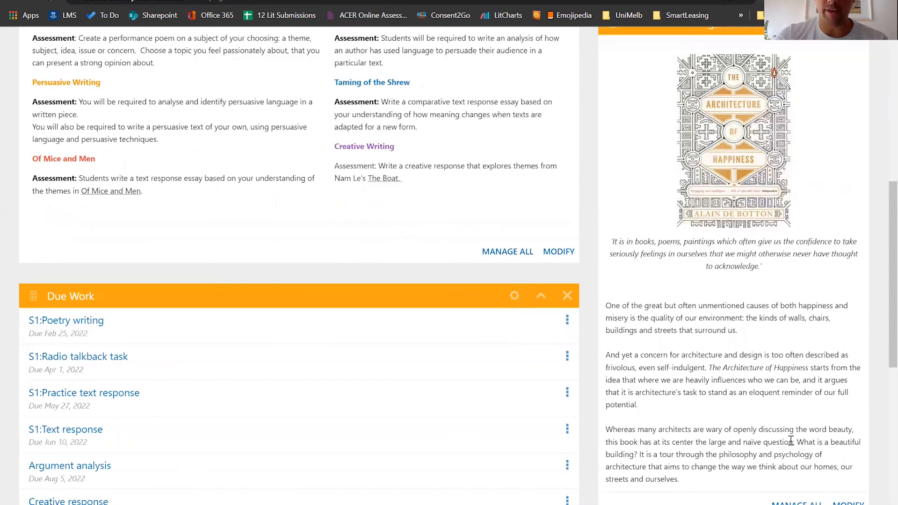
pyautogui.scroll(-1, 793, 442)
pyautogui.click(846, 493)
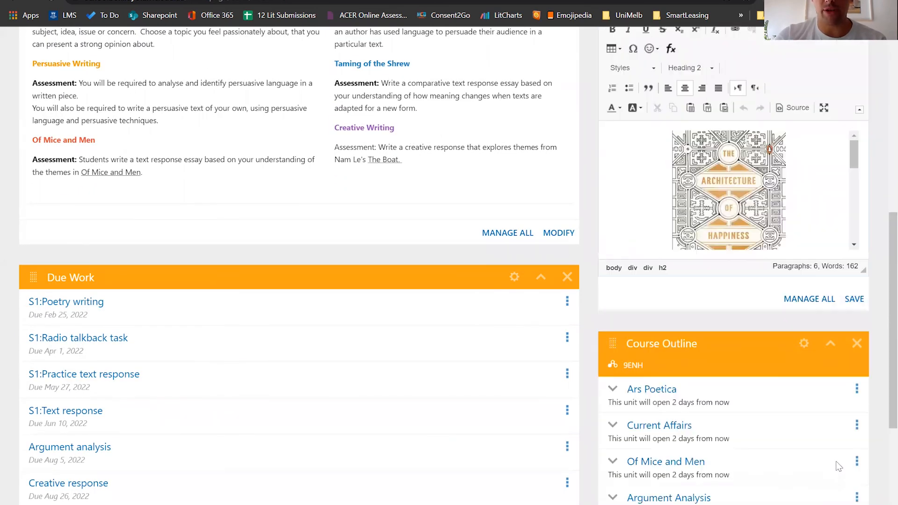
pyautogui.scroll(-5, 777, 223)
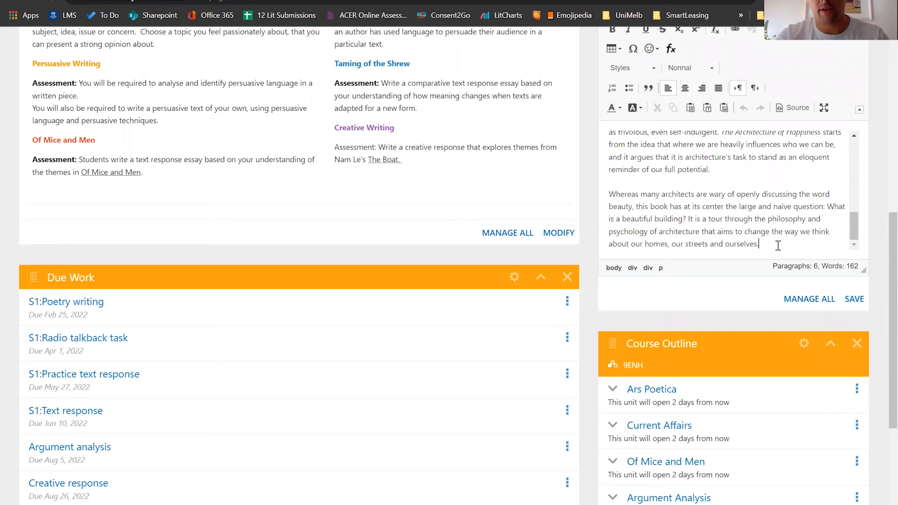
pyautogui.click(778, 245)
pyautogui.write('HERE IS MY CHANGE')
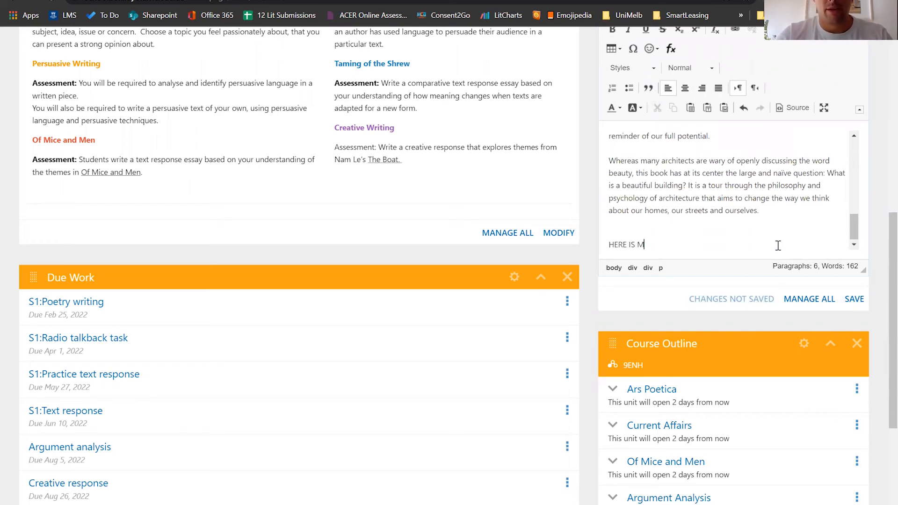
# - Format the "HERE IS MY CHANGE" line as bold red text and save the text box
pyautogui.tripleClick(778, 246)
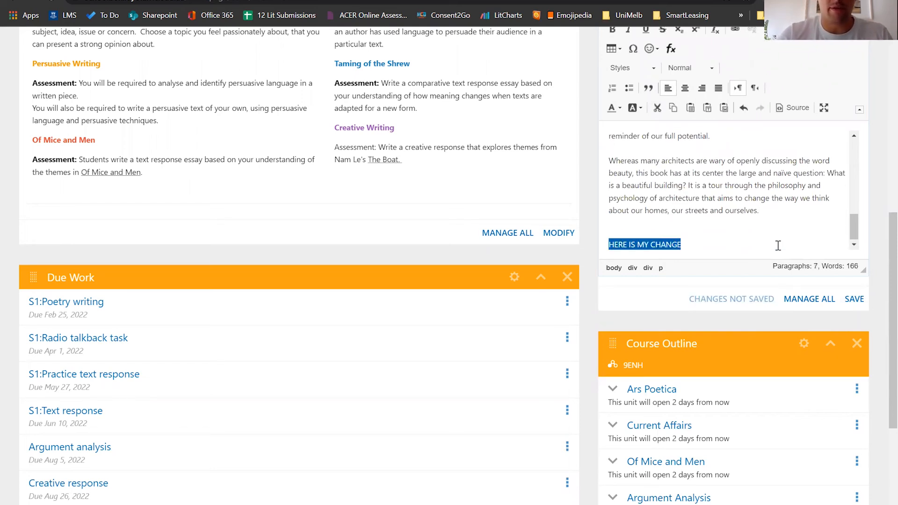
pyautogui.hotkey('ctrl', 'b')
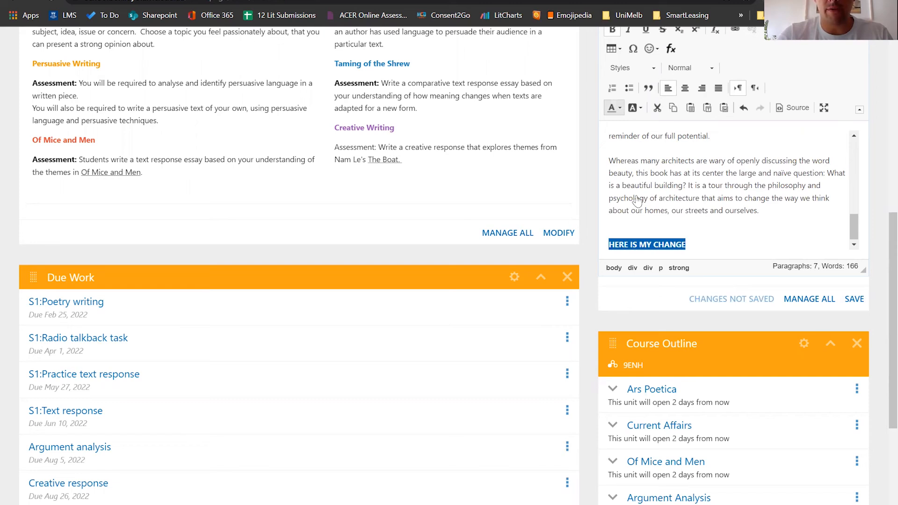
pyautogui.click(745, 234)
pyautogui.click(856, 300)
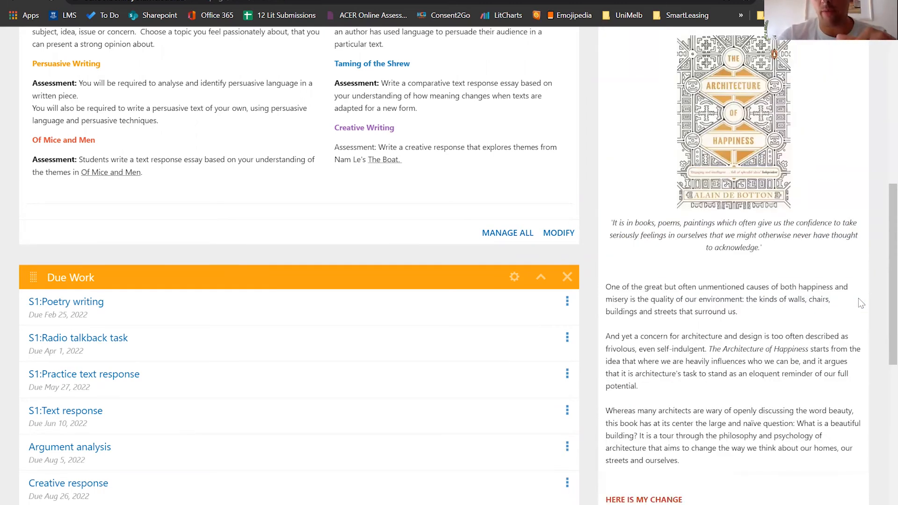
# - Look over the 09ENHa class page, including its tiles and the edited "What am I reading?" text box
pyautogui.scroll(6, 859, 301)
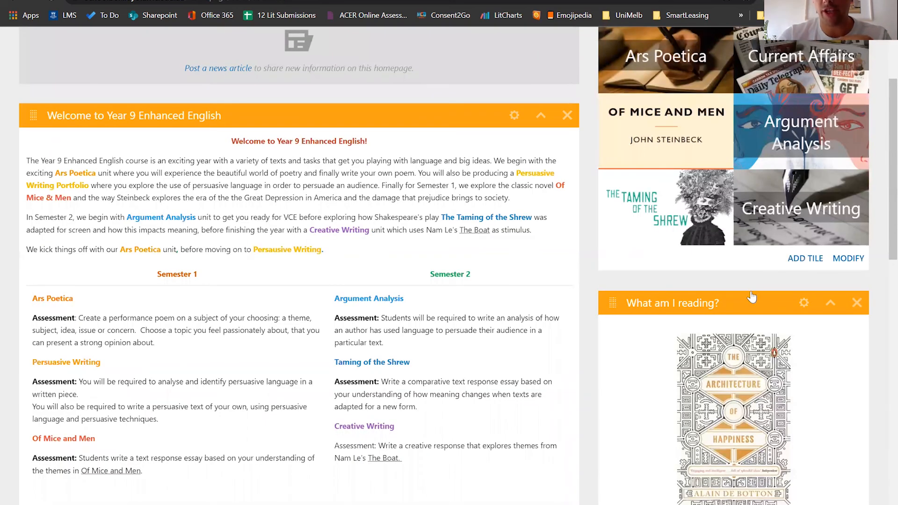
pyautogui.scroll(3, 770, 316)
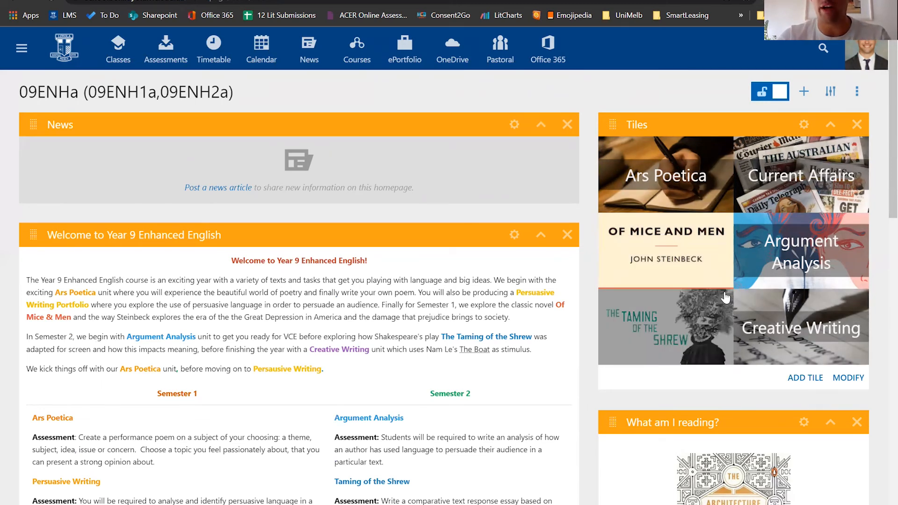
pyautogui.scroll(-5, 723, 318)
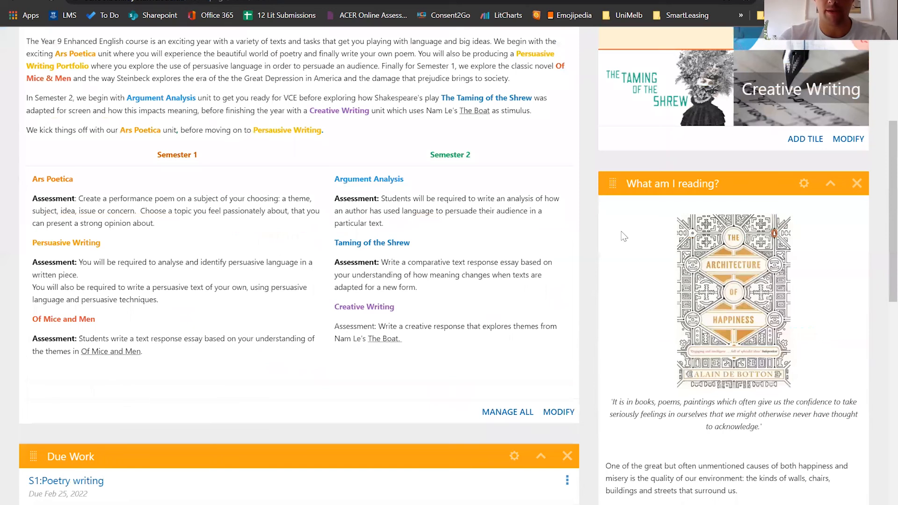
pyautogui.scroll(-5, 754, 338)
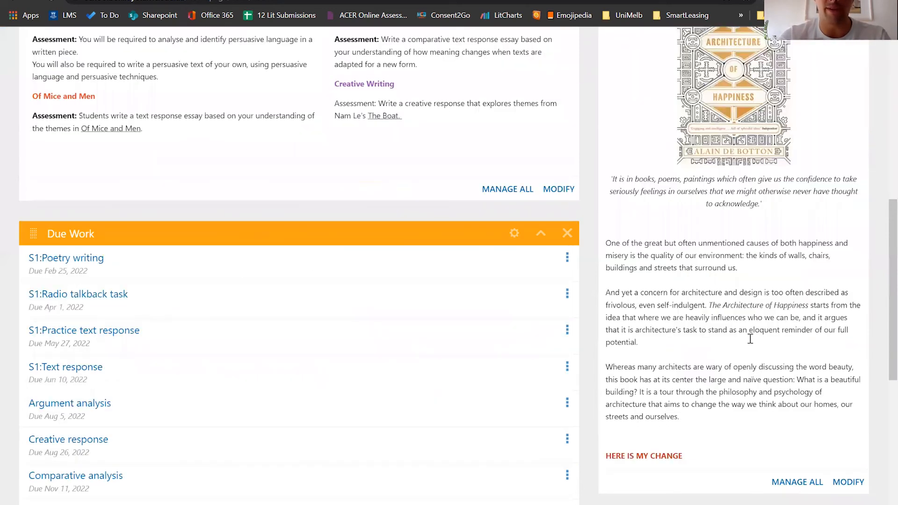
pyautogui.scroll(1, 753, 342)
pyautogui.scroll(2, 754, 323)
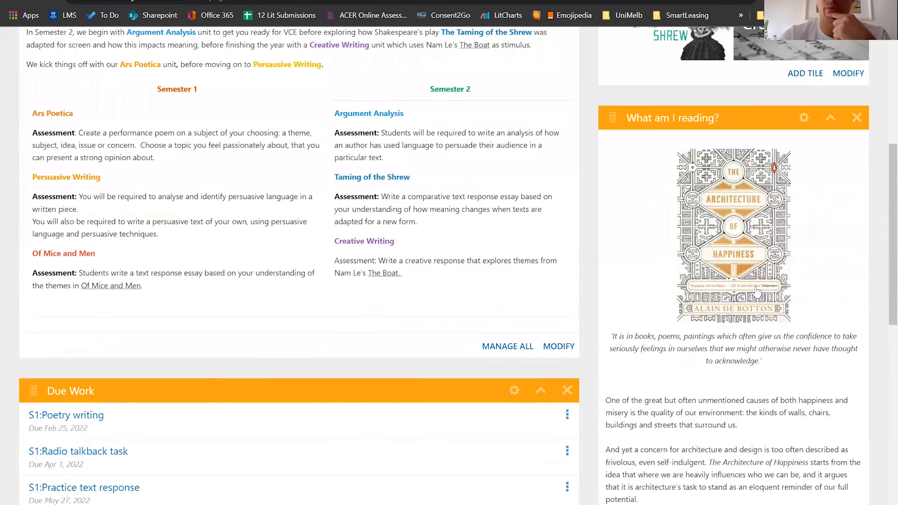
pyautogui.scroll(6, 720, 309)
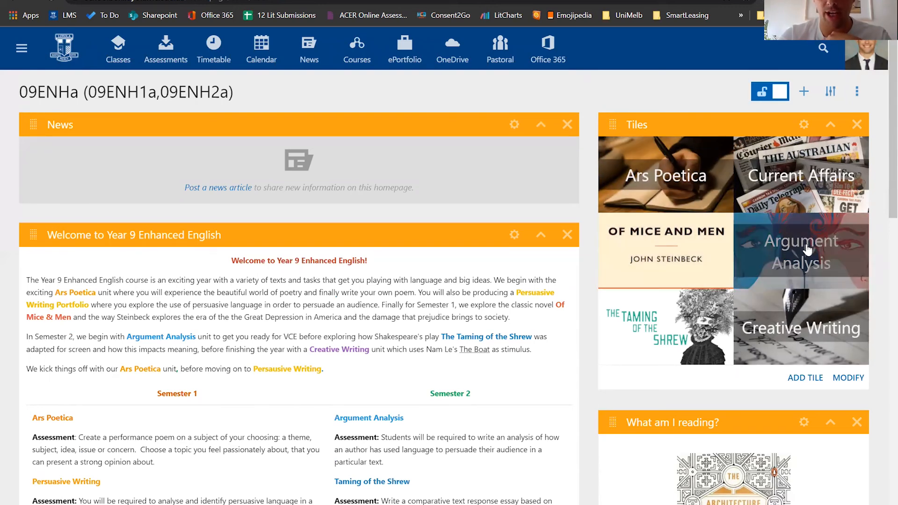
pyautogui.scroll(-5, 808, 250)
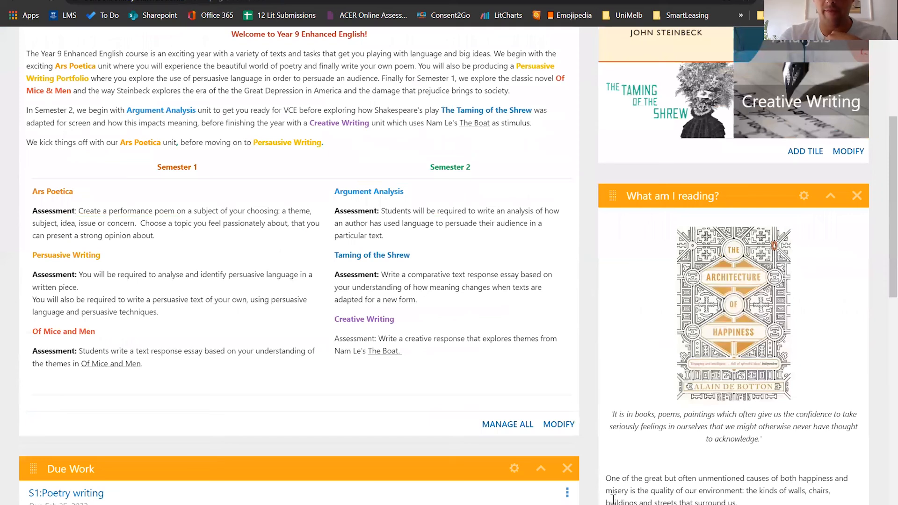
pyautogui.scroll(-4, 683, 500)
pyautogui.scroll(4, 683, 500)
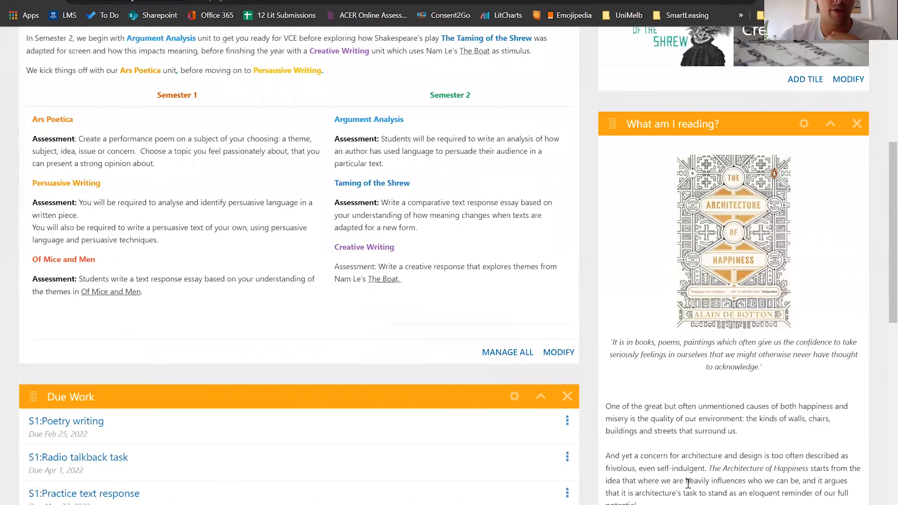
pyautogui.scroll(6, 101, 109)
# - Open the 12ENGd class page from the subjects list in a new browser tab and switch to it
pyautogui.click(21, 48)
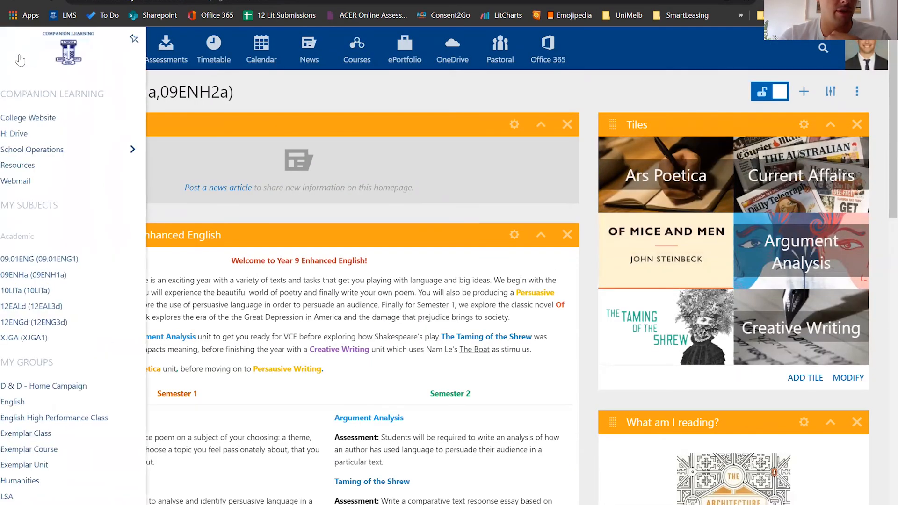
pyautogui.rightClick(35, 322)
pyautogui.click(70, 332)
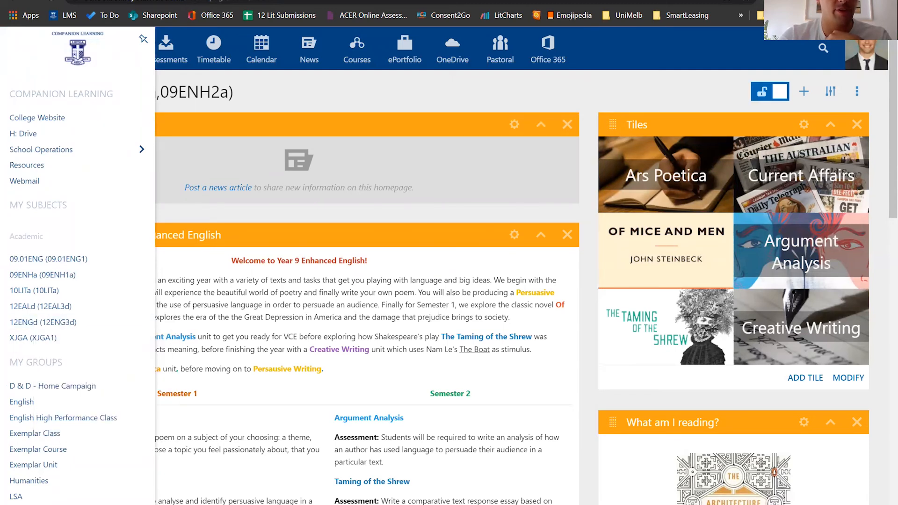
pyautogui.click(188, 0)
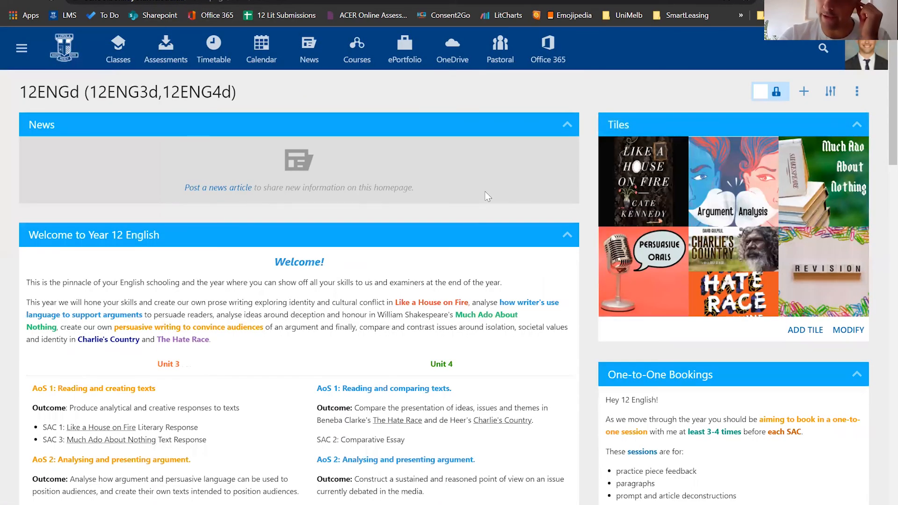
# - Find the source "What am I reading?" text box on the 12ENGd class page and examine its title and text
pyautogui.scroll(-1, 487, 197)
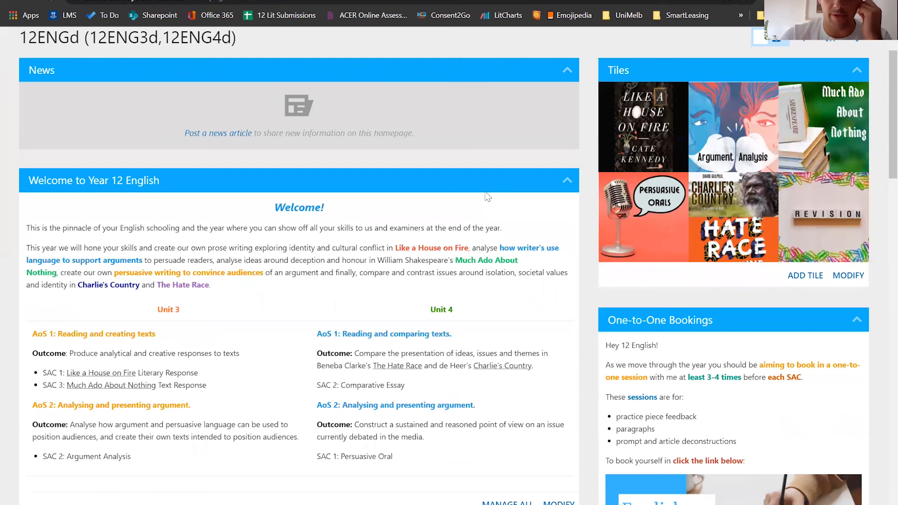
pyautogui.scroll(-10, 486, 196)
pyautogui.scroll(-3, 712, 417)
pyautogui.moveTo(685, 477); pyautogui.dragTo(607, 477)
pyautogui.click(671, 470)
pyautogui.scroll(1, 672, 472)
pyautogui.scroll(1, 744, 157)
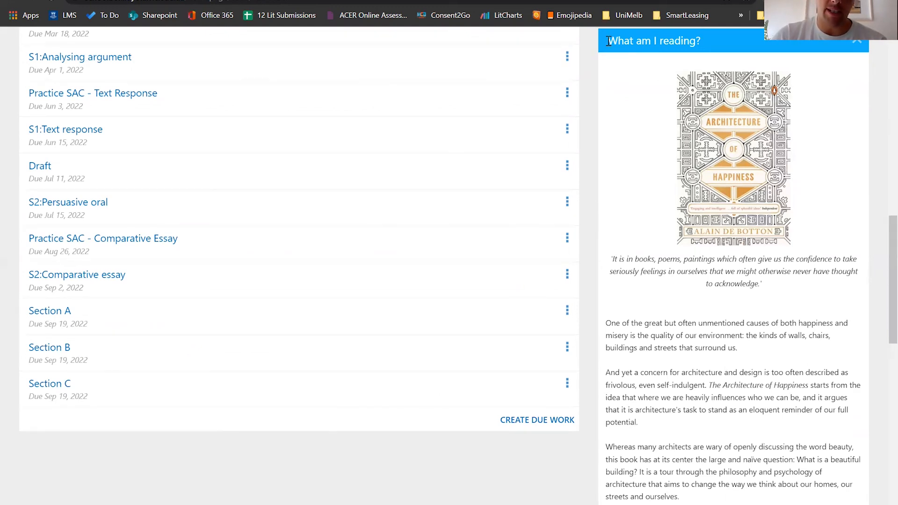
pyautogui.moveTo(607, 41); pyautogui.dragTo(690, 39)
pyautogui.click(701, 39)
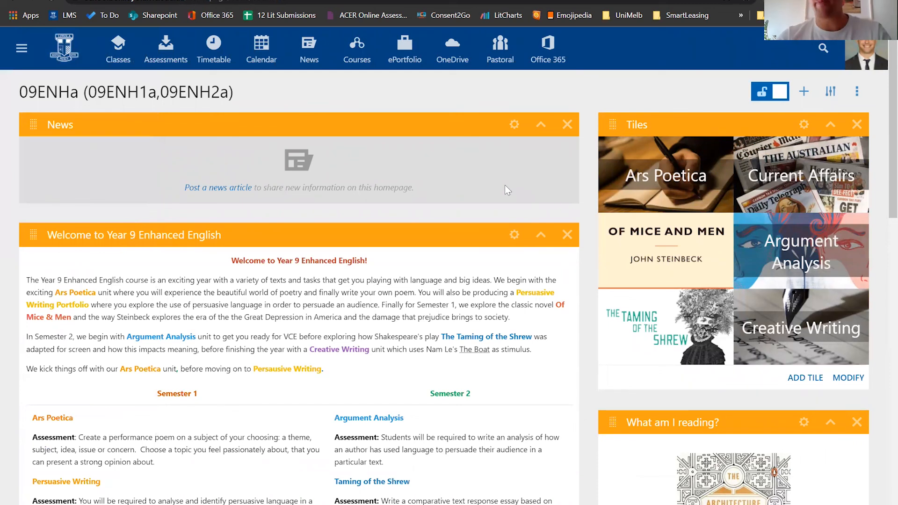
# - Return to the 09ENHa class page and review its components from the Tiles down to Course Outline and Links
pyautogui.scroll(-6, 655, 344)
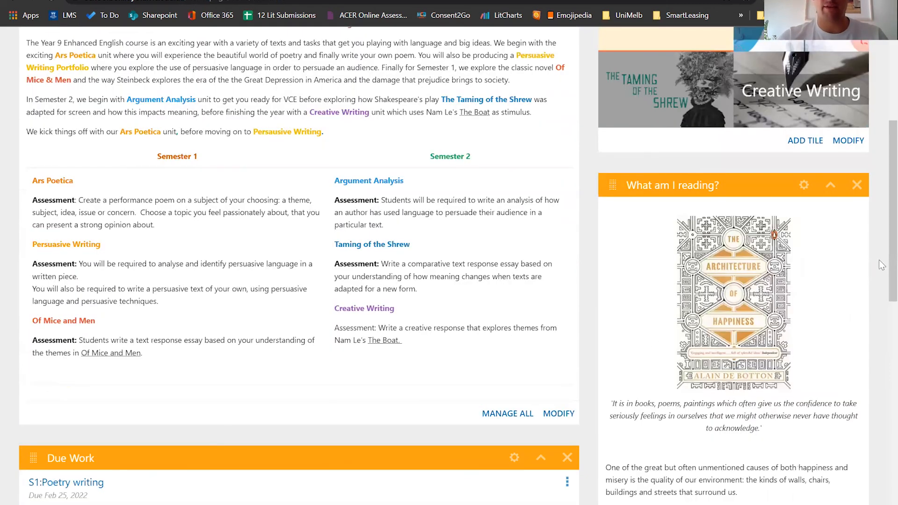
pyautogui.scroll(-8, 881, 328)
pyautogui.scroll(-6, 882, 372)
pyautogui.scroll(3, 881, 356)
pyautogui.scroll(5, 879, 354)
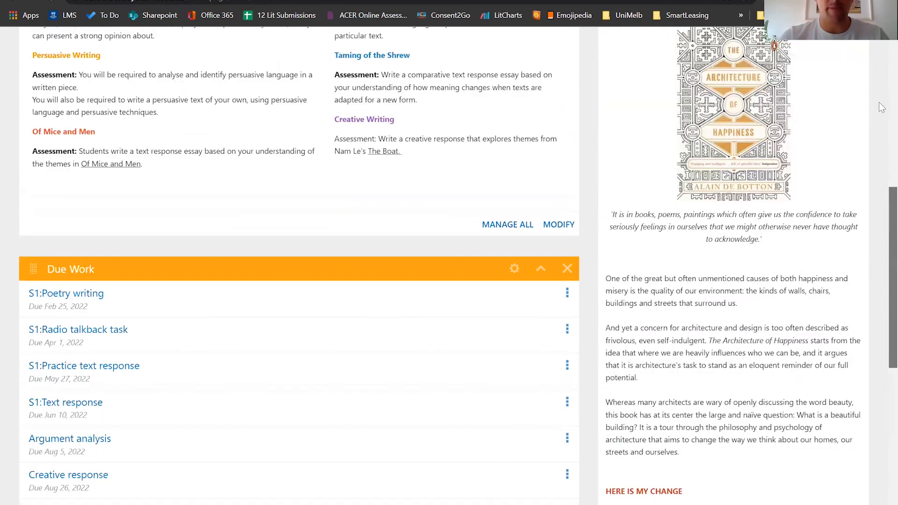
pyautogui.scroll(7, 647, 155)
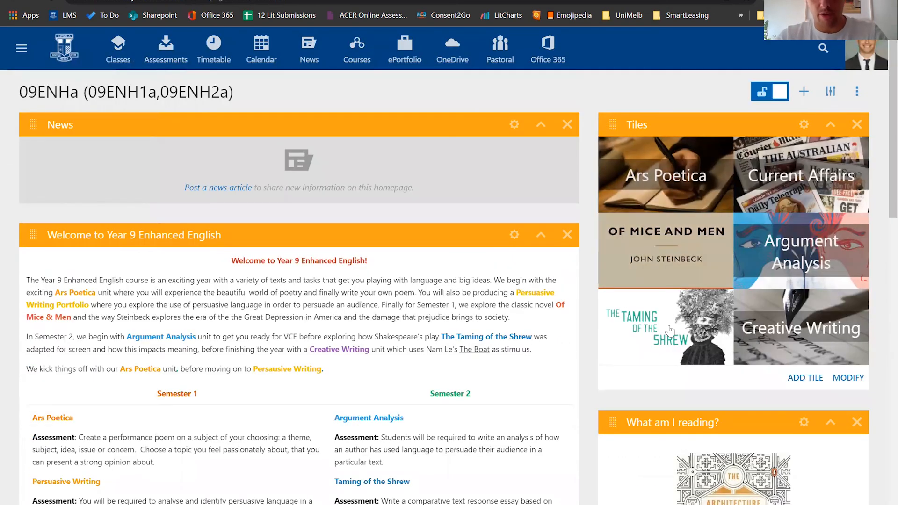
pyautogui.scroll(-1, 343, 254)
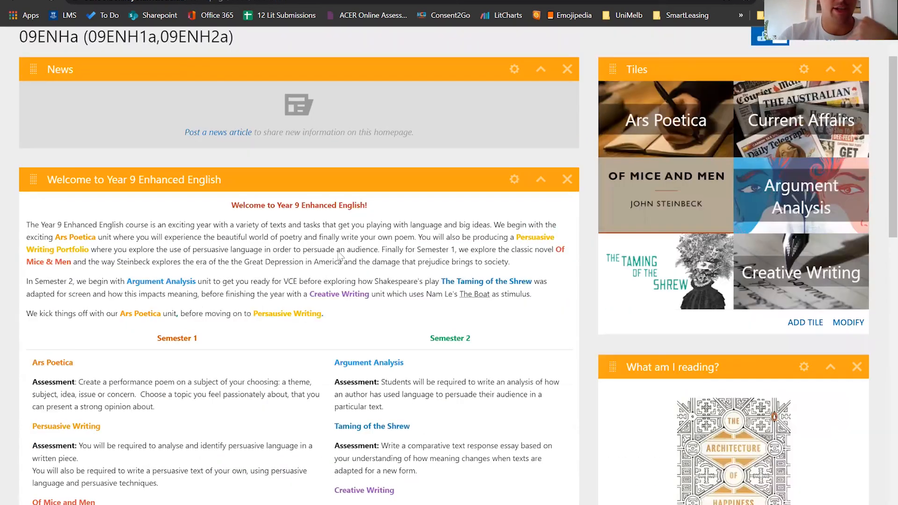
pyautogui.scroll(-1, 297, 273)
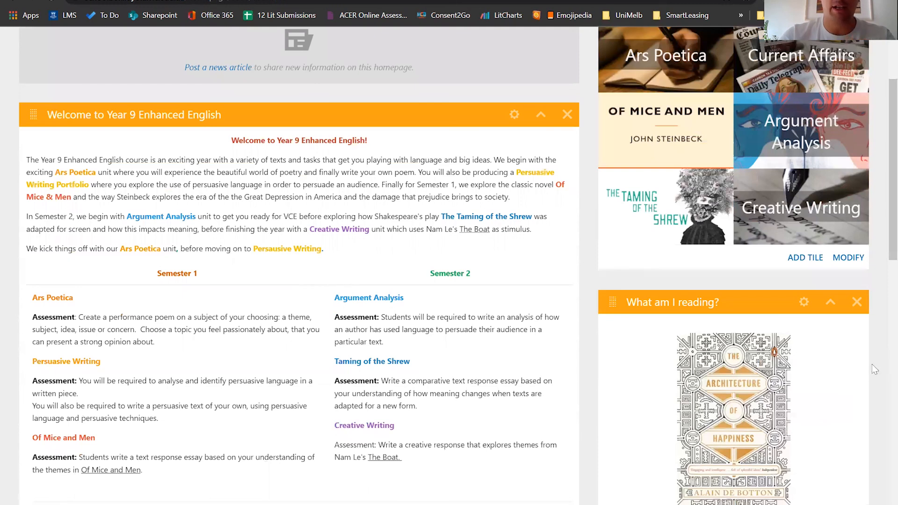
pyautogui.scroll(-4, 816, 340)
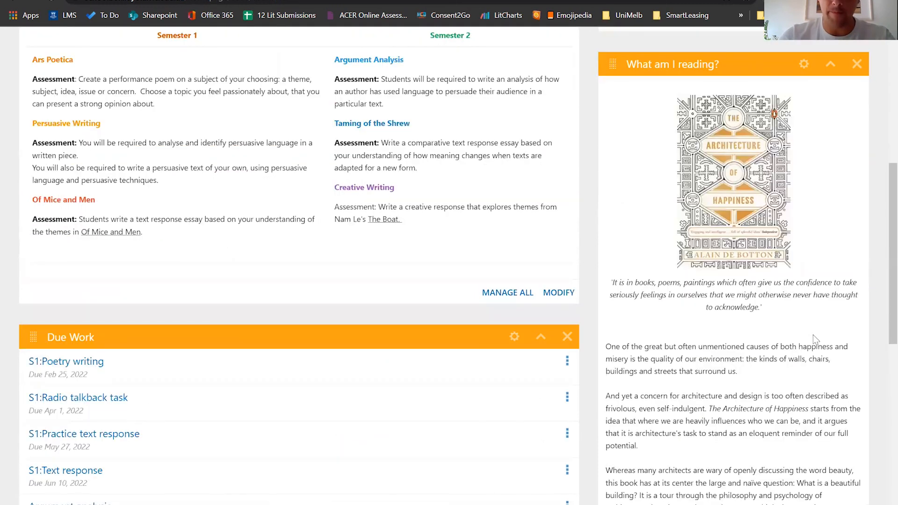
pyautogui.scroll(-3, 705, 347)
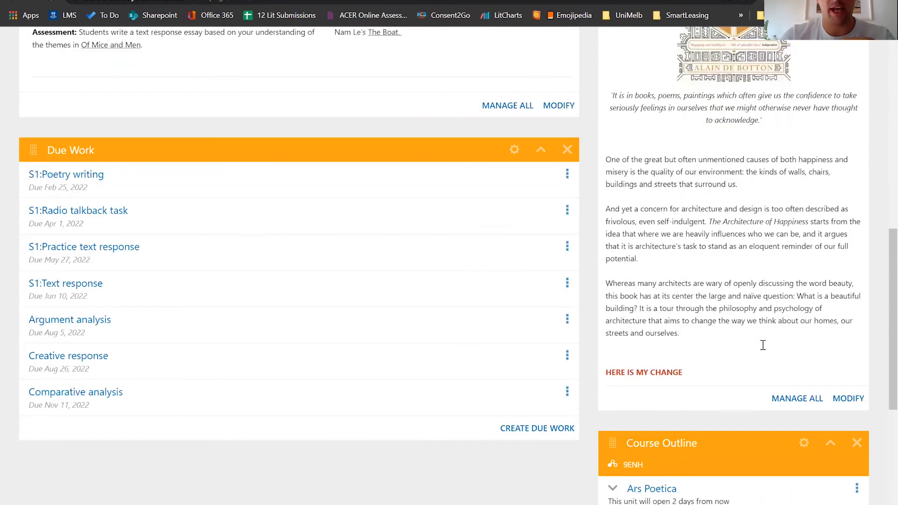
pyautogui.scroll(-6, 457, 222)
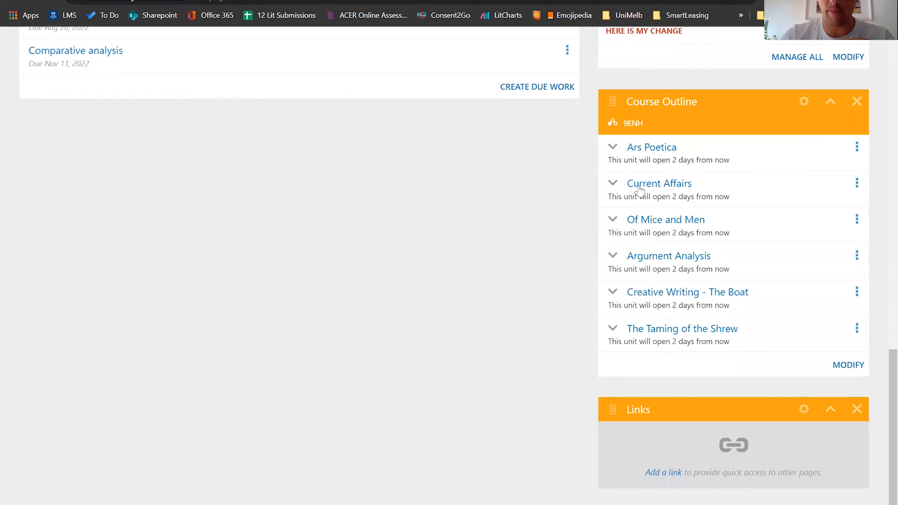
# - Examine the due dates of the Poetry writing and Radio talkback tasks in the Due Work component
pyautogui.scroll(4, 230, 136)
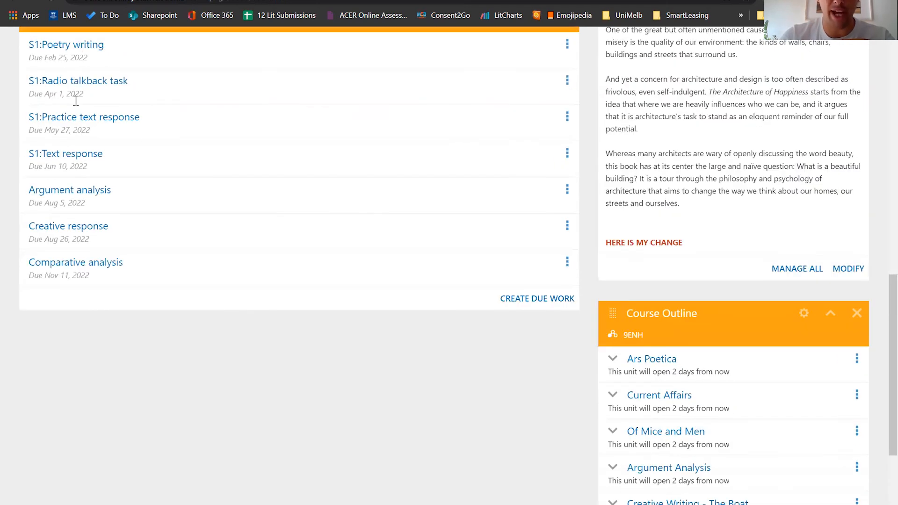
pyautogui.scroll(2, 67, 147)
pyautogui.moveTo(36, 147); pyautogui.dragTo(89, 152)
pyautogui.click(88, 146)
pyautogui.moveTo(34, 181); pyautogui.dragTo(99, 187)
pyautogui.click(30, 181)
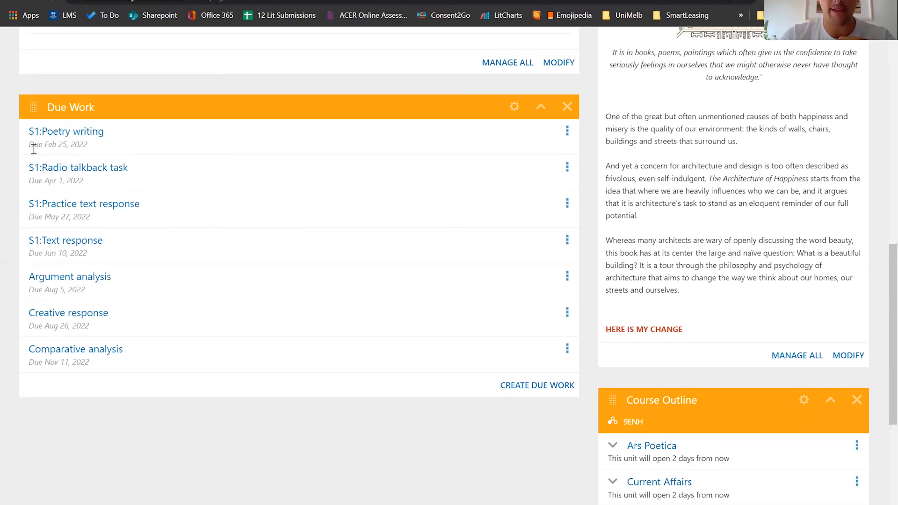
# - Open the Ars Poetica tile's page to check it and return to the 09ENHa class page
pyautogui.scroll(5, 283, 297)
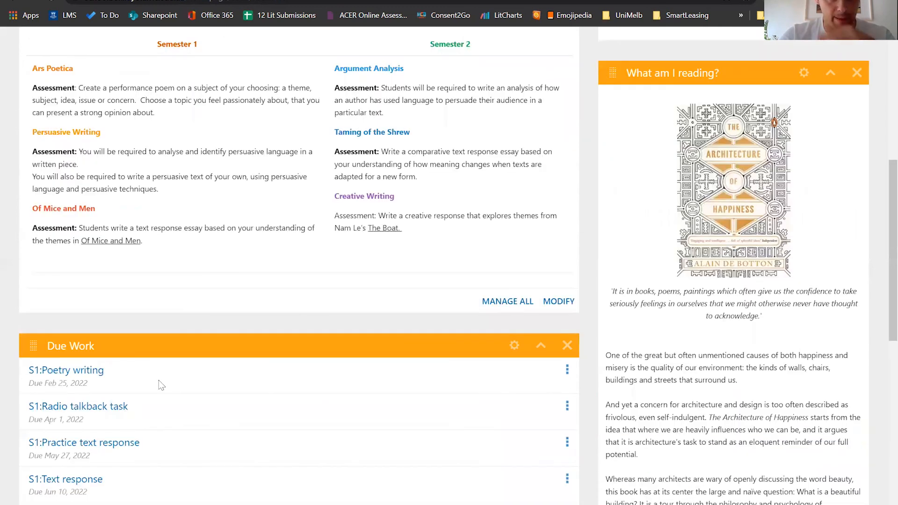
pyautogui.scroll(5, 184, 393)
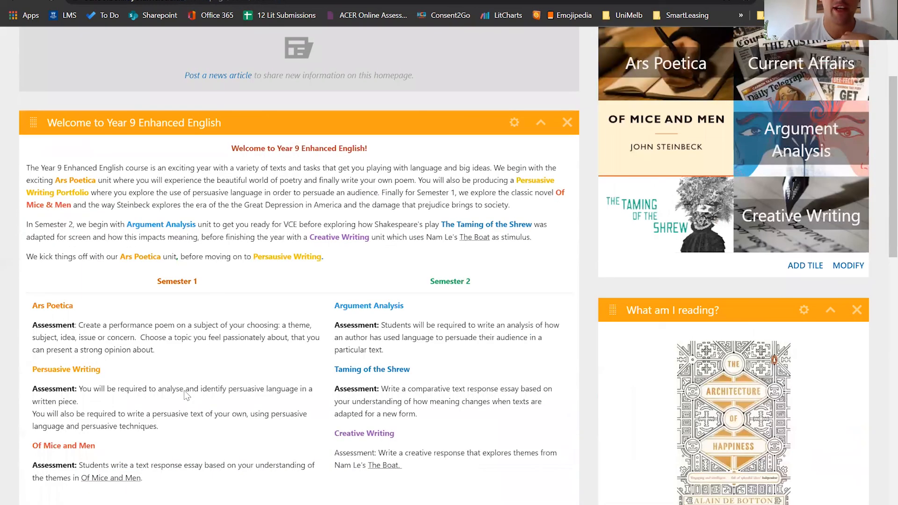
pyautogui.scroll(3, 185, 390)
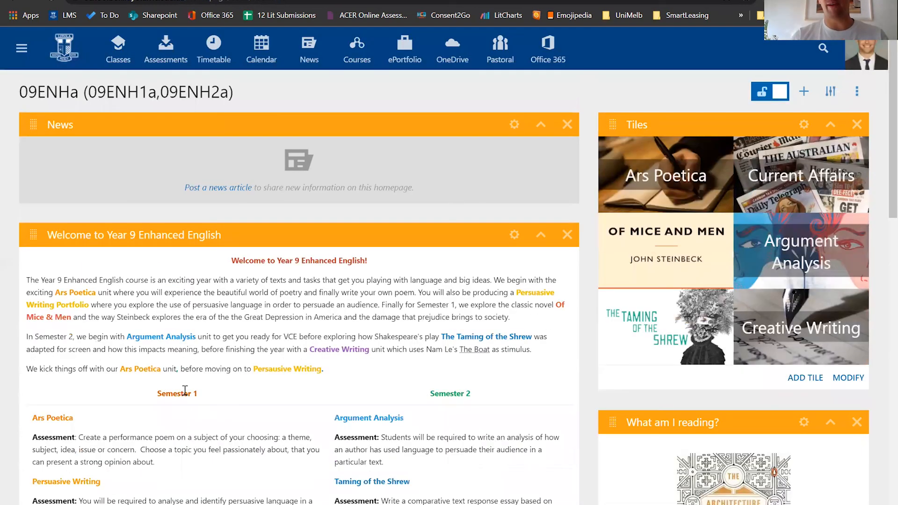
pyautogui.click(682, 179)
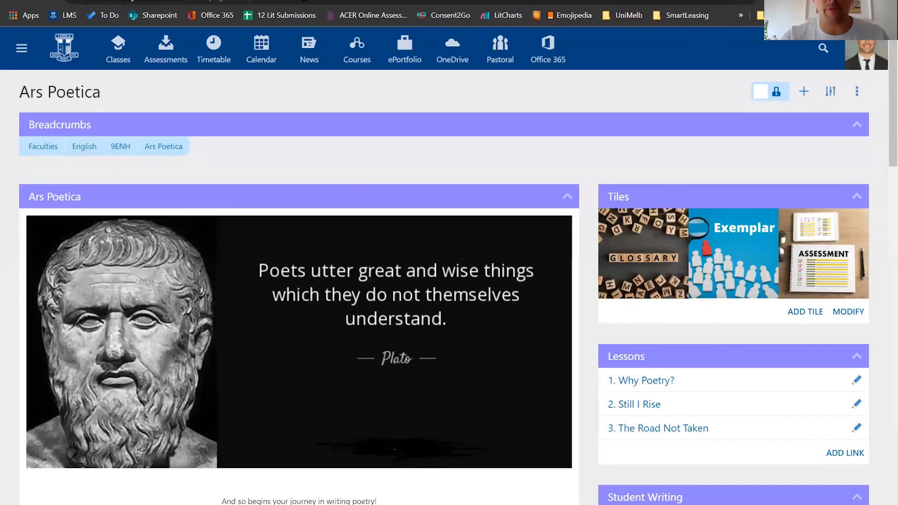
pyautogui.click(262, 0)
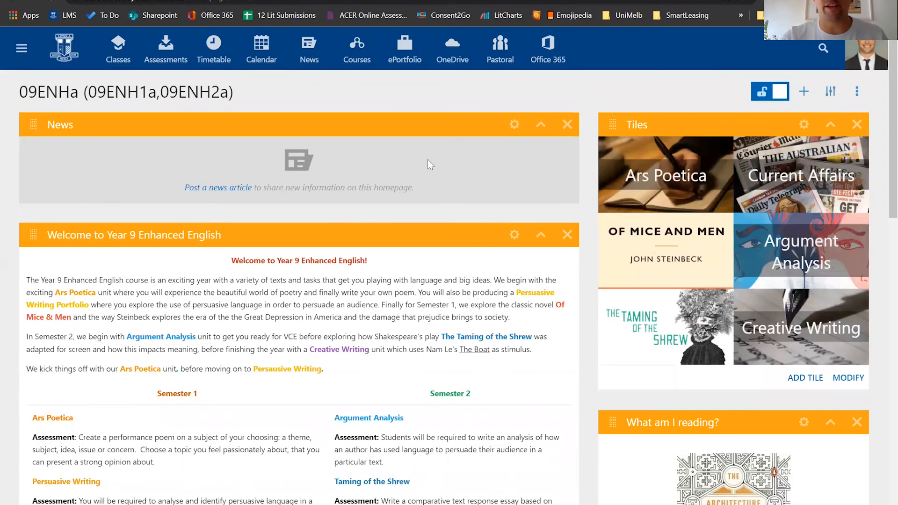
pyautogui.scroll(-1, 427, 159)
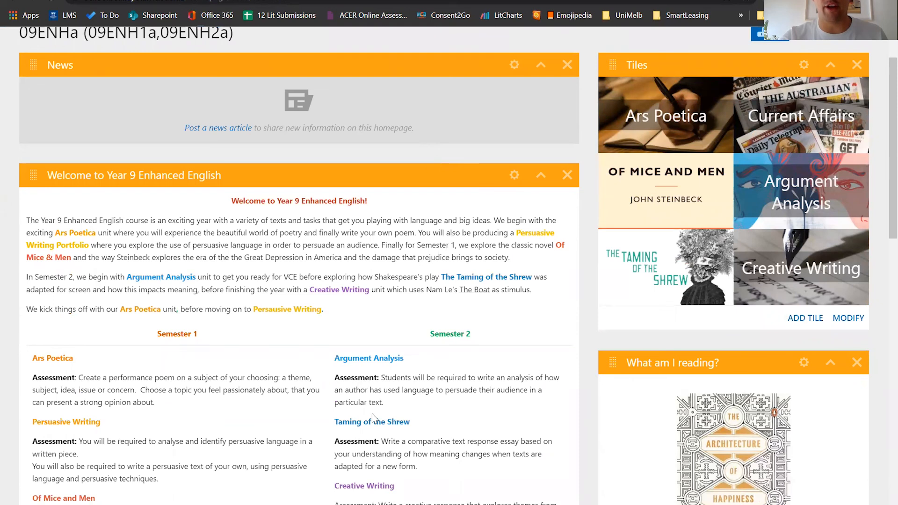